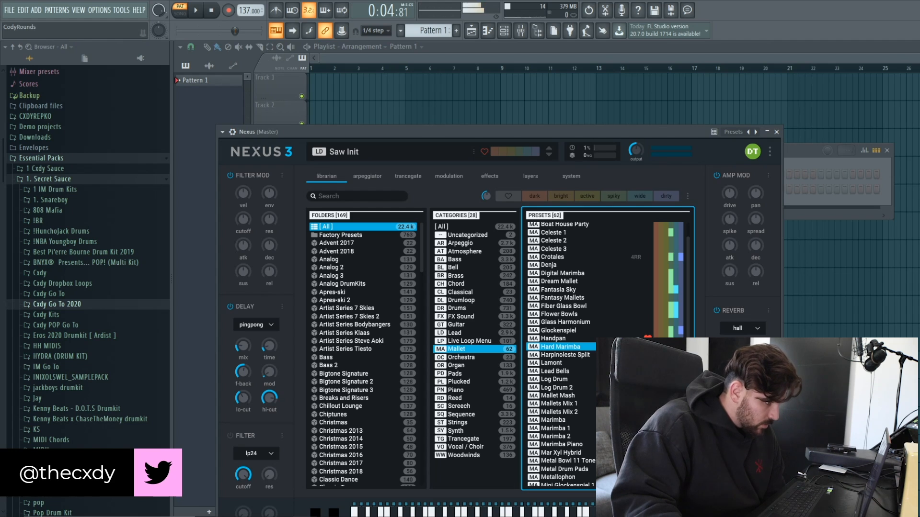
# Step: Open the Nexus channel's piano roll and set its scale highlighting to root F with Minor Natural (Aeolian)
pyautogui.click(776, 131)
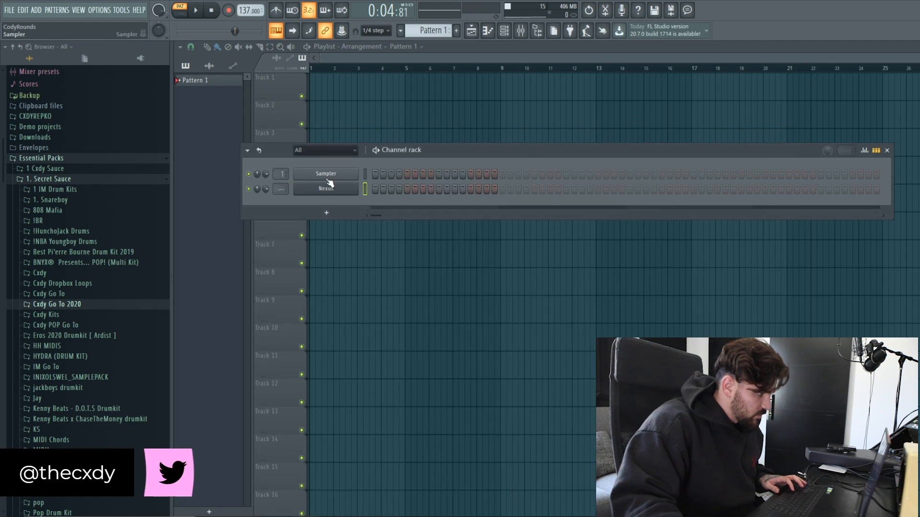
pyautogui.rightClick(322, 186)
pyautogui.click(335, 191)
pyautogui.click(181, 48)
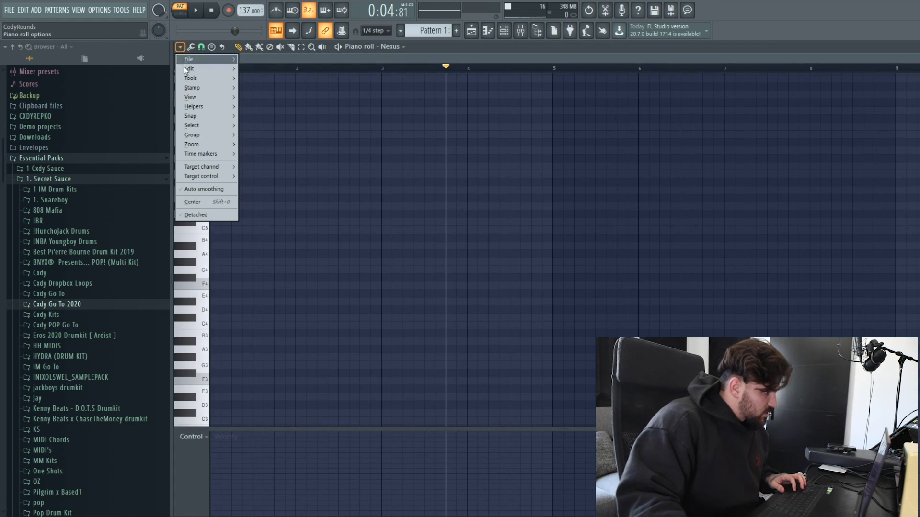
pyautogui.moveTo(203, 107)
pyautogui.moveTo(252, 116)
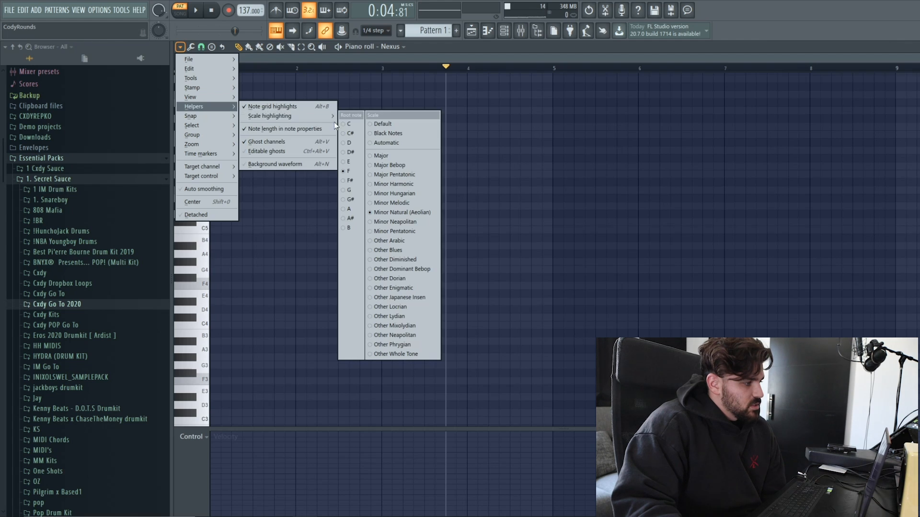
pyautogui.click(360, 171)
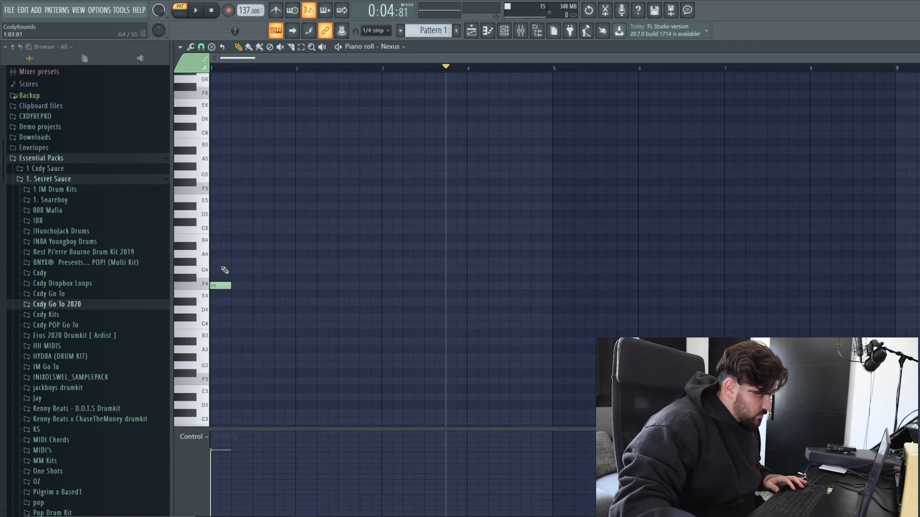
# Step: Draw an F4, G#4, C5 chord at the start of bar 1 and a D#4, G4, A#4 chord on its fourth beat
pyautogui.press('space')
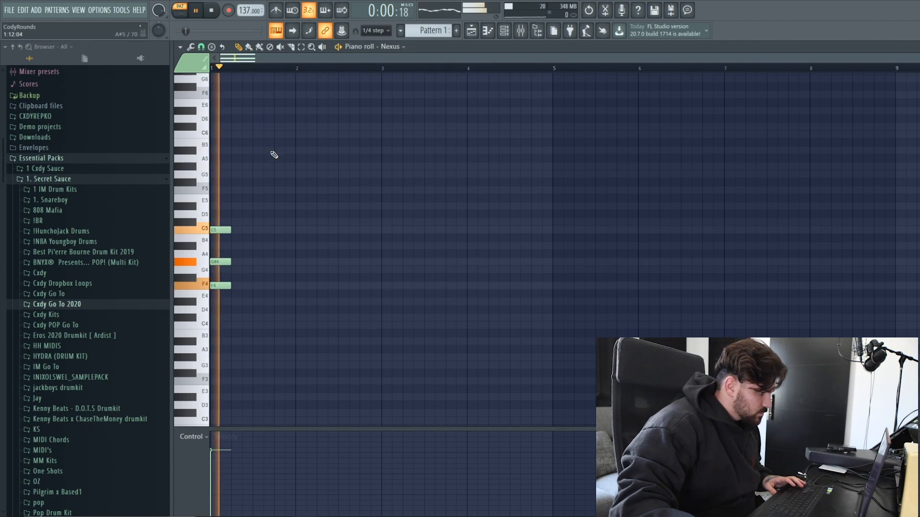
pyautogui.click(278, 302)
pyautogui.click(277, 269)
pyautogui.click(276, 245)
pyautogui.press('space')
# Step: Add a C#4, F4, G#4 chord on beat 2 of bar 2 and a C4, D#4, G4 chord on beat 4
pyautogui.click(321, 317)
pyautogui.click(321, 286)
pyautogui.click(321, 262)
pyautogui.click(370, 302)
pyautogui.click(370, 325)
pyautogui.click(370, 270)
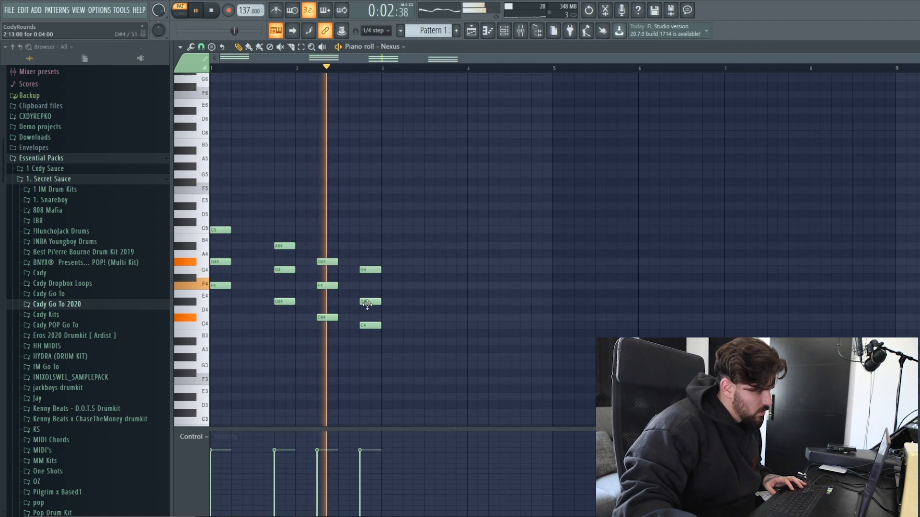
# Step: Duplicate the four chords into bars 3 and 4 and raise the middle note of every chord by one octave
pyautogui.press('space')
pyautogui.hotkey('ctrl', 'b')
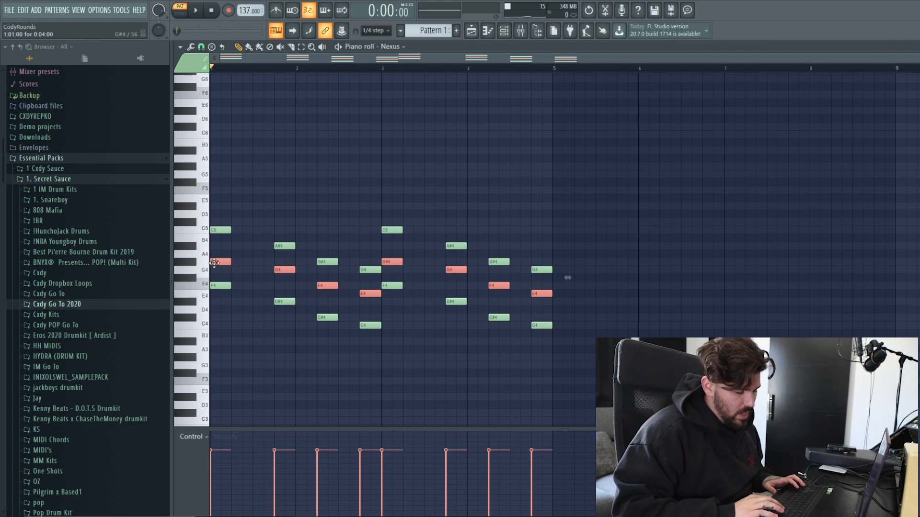
pyautogui.hotkey('ctrl', 'Up')
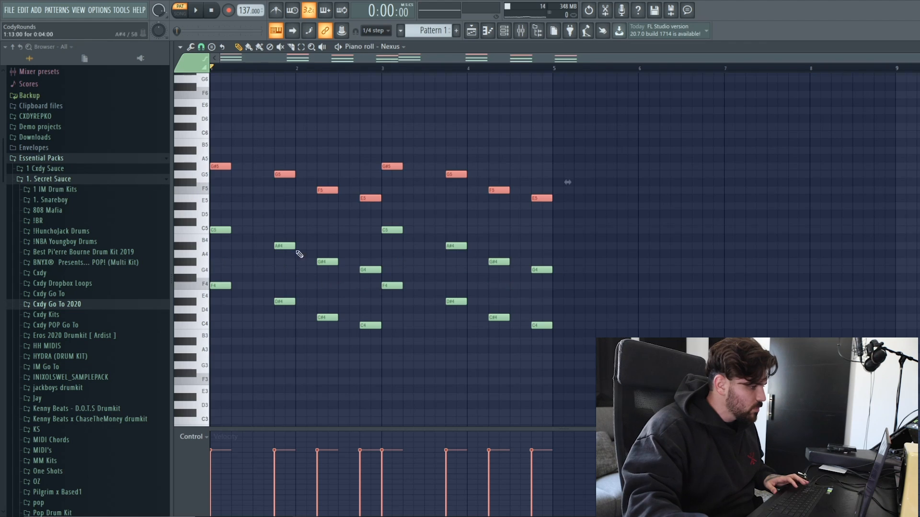
# Step: Add bass notes F3, D#3, C#3 and C3 one octave below the chord roots across all four bars and play the pattern
pyautogui.scroll(-3, 299, 254)
pyautogui.moveTo(592, 298); pyautogui.dragTo(379, 206)
pyautogui.moveTo(373, 273); pyautogui.dragTo(223, 213)
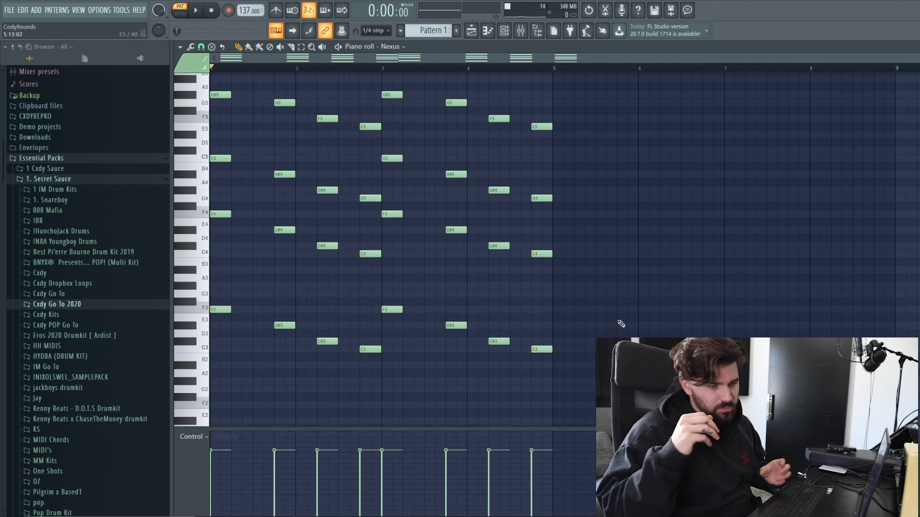
pyautogui.press('space')
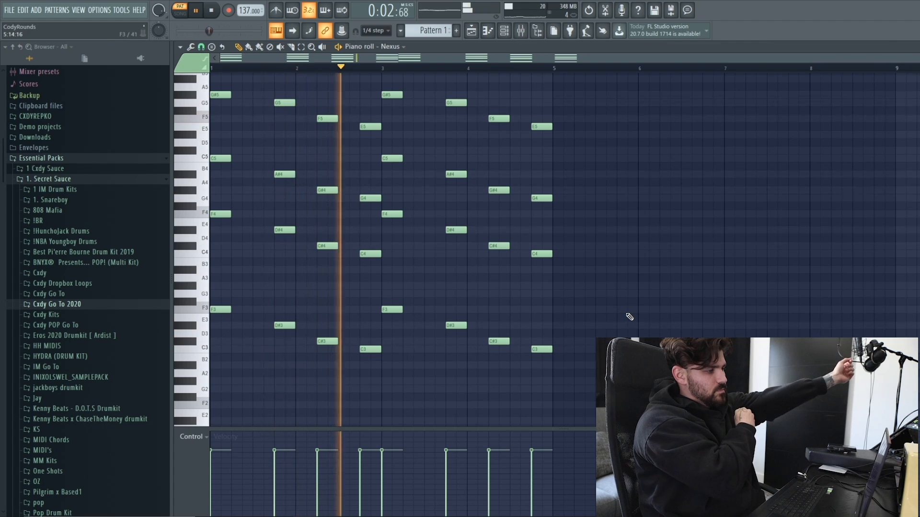
# Step: Add melody notes in bar 4, A#5 over the beat 2 chord and G5 over the beat 4 chord, checking them by playback
pyautogui.moveTo(603, 382); pyautogui.dragTo(158, 277)
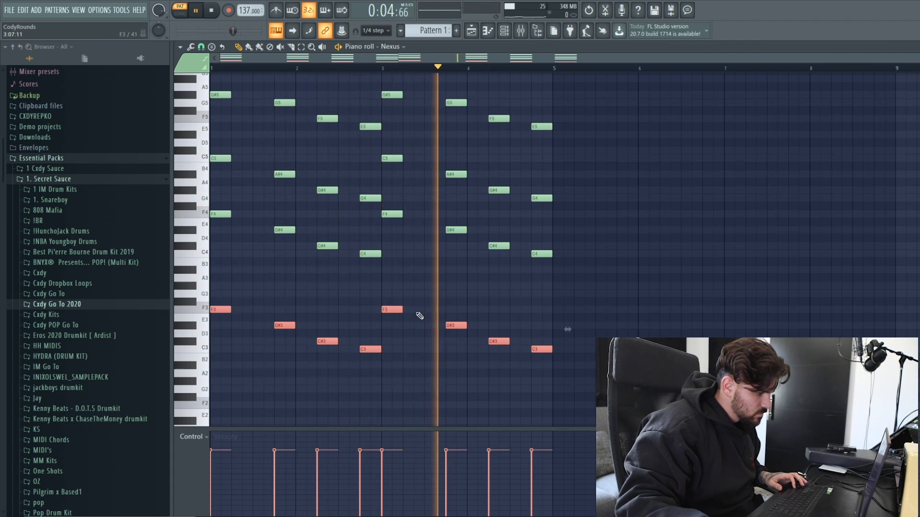
pyautogui.scroll(3, 641, 304)
pyautogui.press('space')
pyautogui.scroll(2, 600, 199)
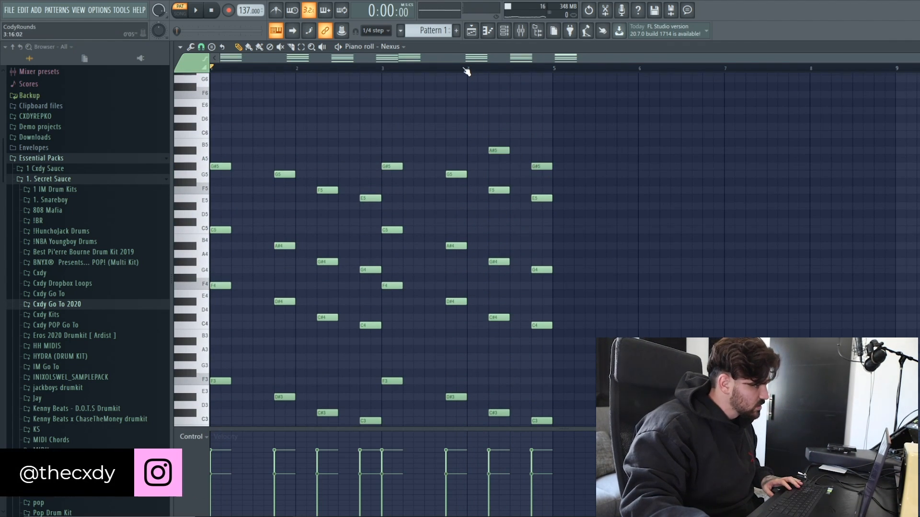
pyautogui.press('space')
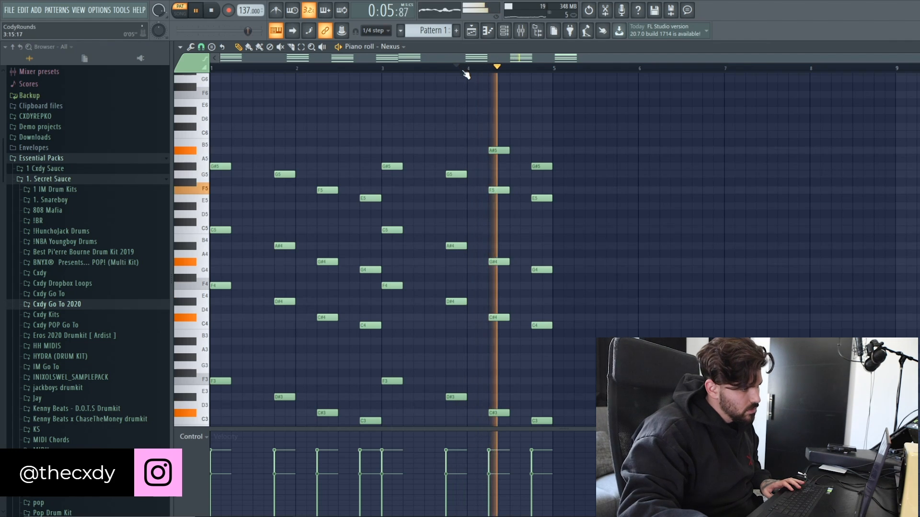
pyautogui.moveTo(545, 168); pyautogui.dragTo(540, 175)
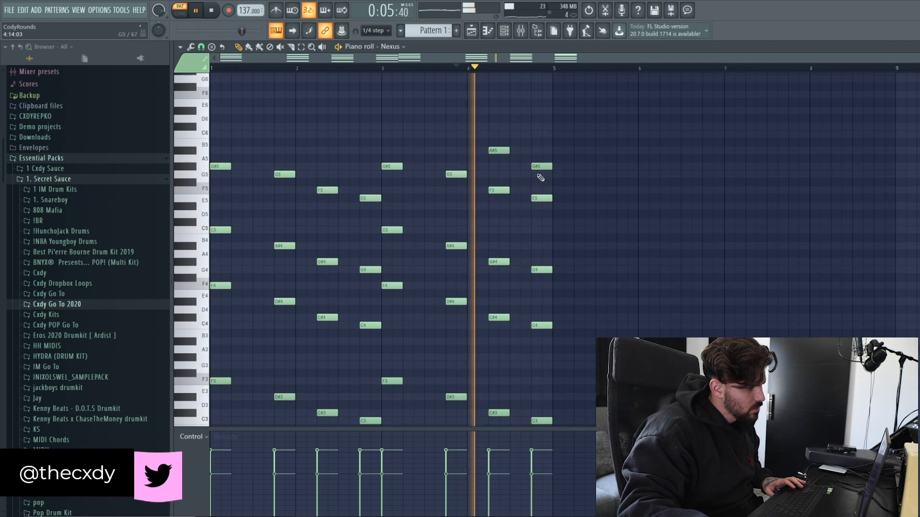
pyautogui.press('space')
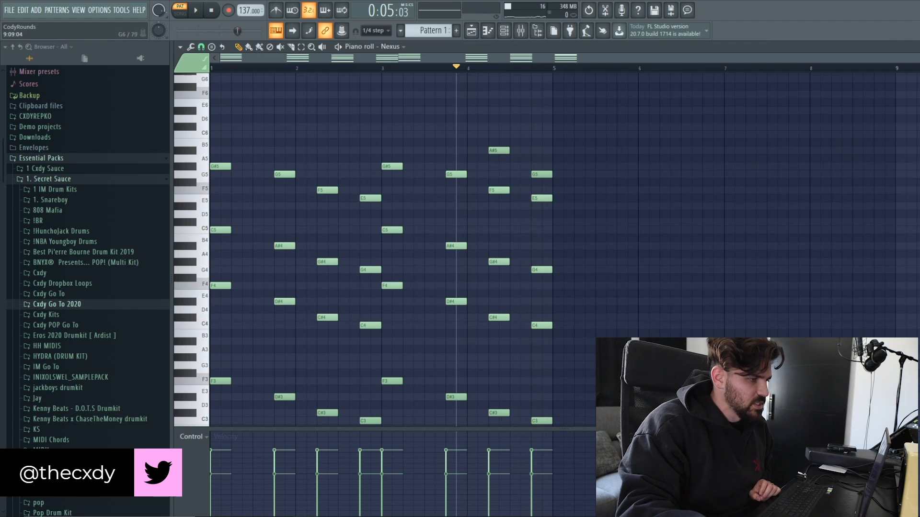
pyautogui.moveTo(383, 69); pyautogui.dragTo(10, 74)
pyautogui.click(317, 68)
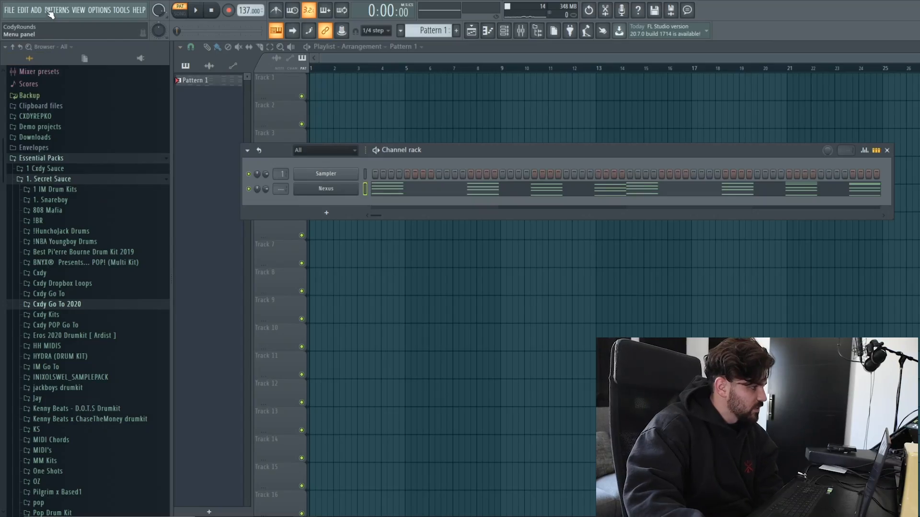
# Step: Add an Omnisphere channel and load LA Custom C7 Grand Piano from the Keyscape Library
pyautogui.click(37, 11)
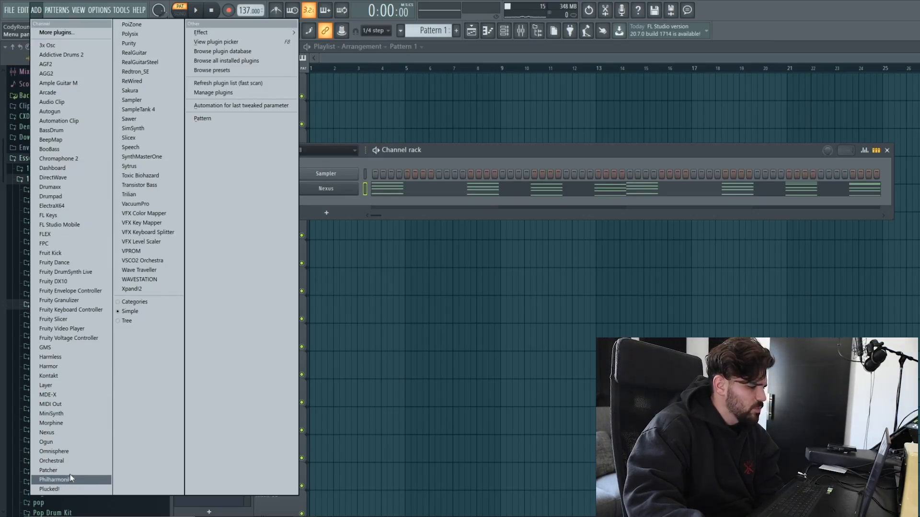
pyautogui.click(54, 452)
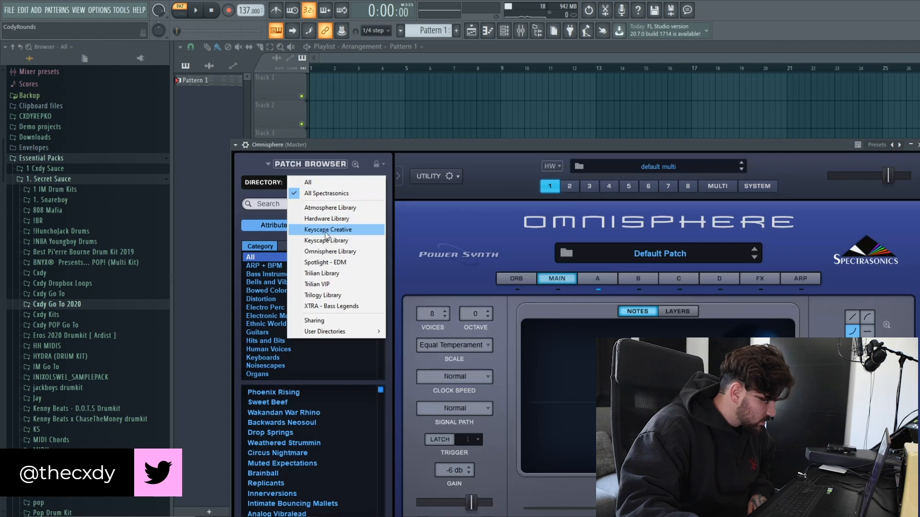
pyautogui.click(339, 243)
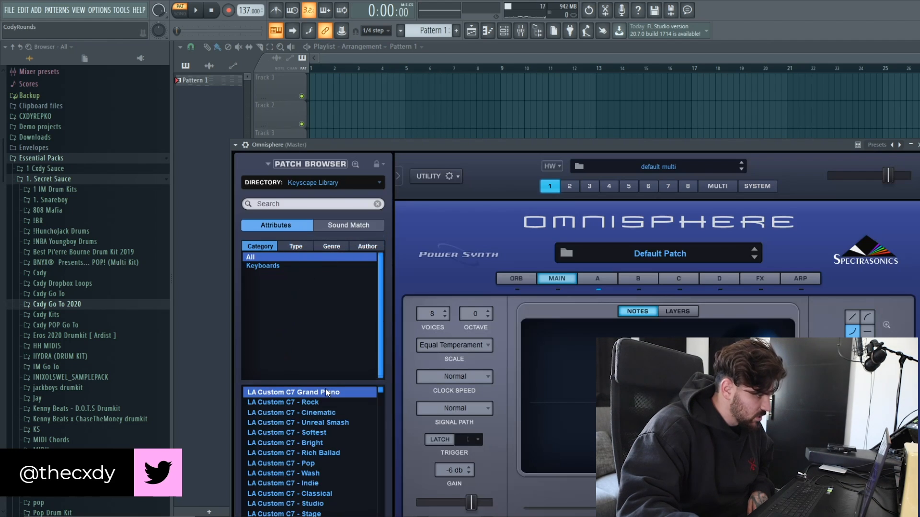
# Step: Paste the Nexus chord notes into the Omnisphere channel and open its piano roll
pyautogui.click(504, 31)
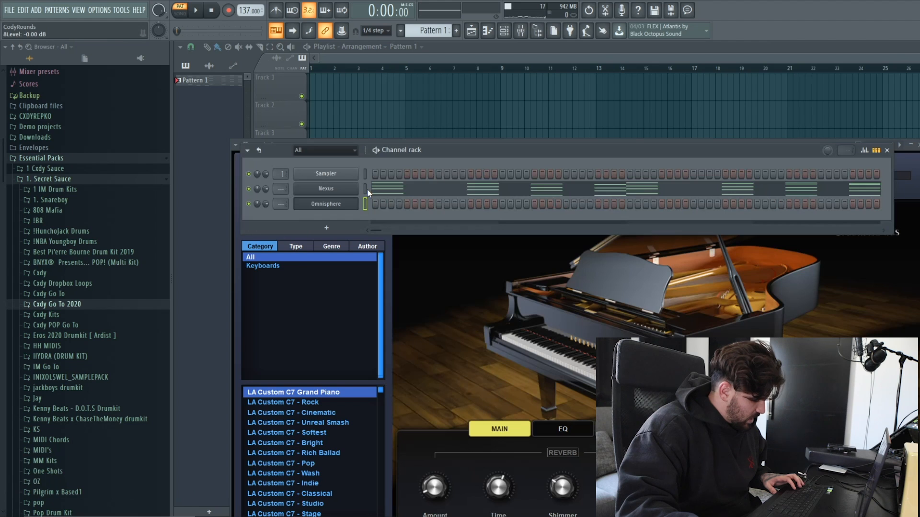
pyautogui.click(366, 205)
pyautogui.hotkey('ctrl', 'v')
pyautogui.click(382, 206)
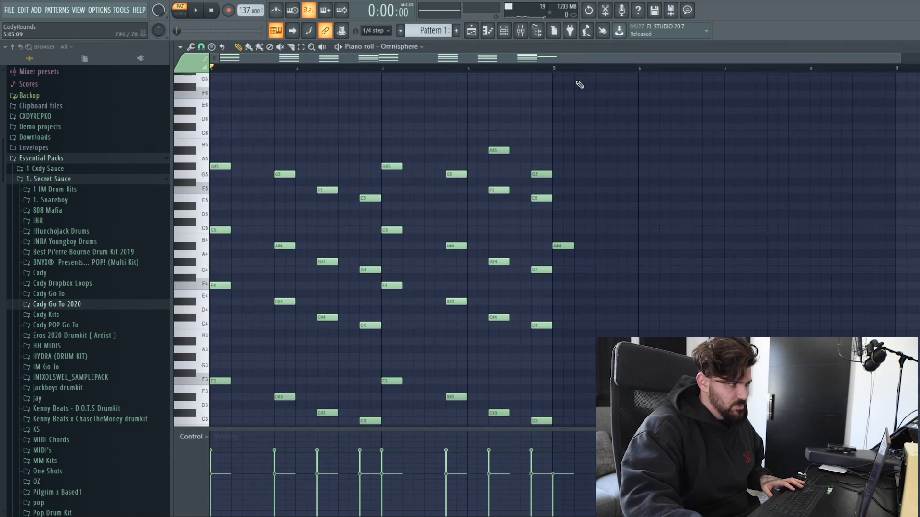
# Step: Extend all the piano notes to the next chord with quick legato, and remove the extra A#4 note at bar 5
pyautogui.keyDown('ctrl'); pyautogui.scroll(-2, 565, 86); pyautogui.keyUp('ctrl')
pyautogui.scroll(-3, 492, 207)
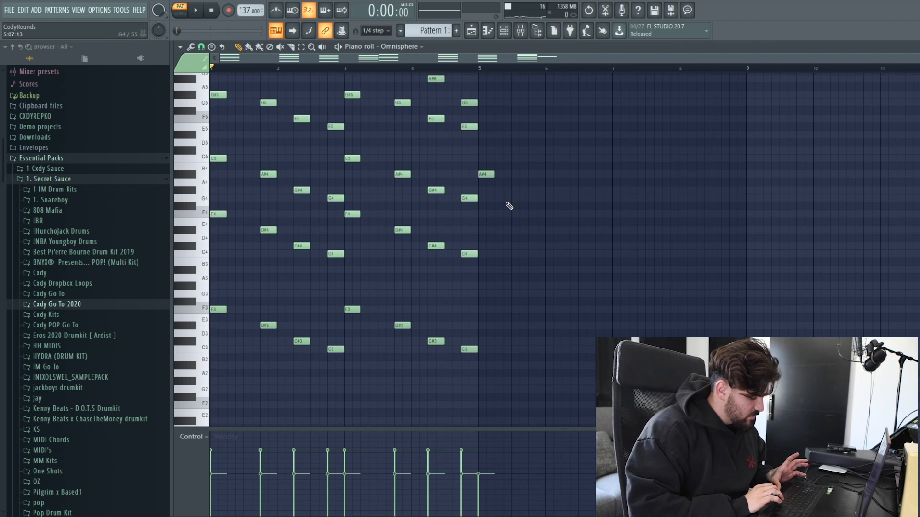
pyautogui.hotkey('ctrl', 'l')
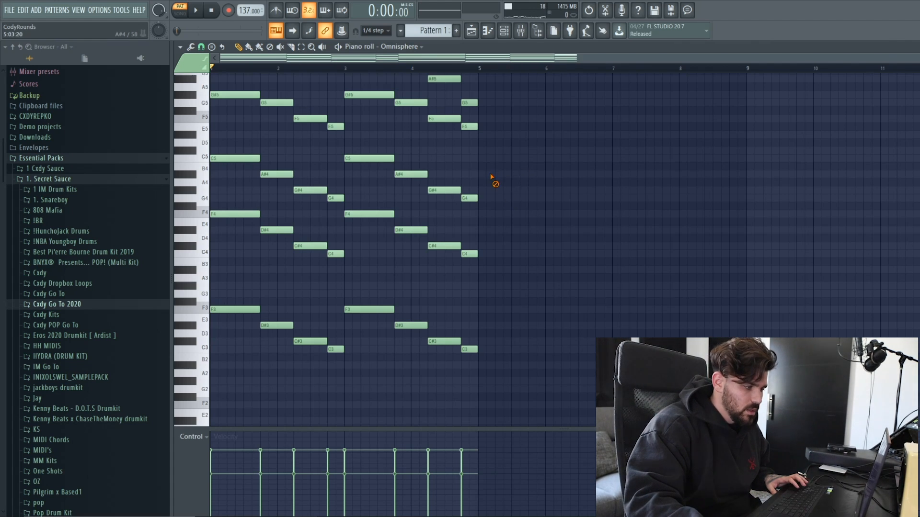
# Step: Select the bass notes across all four bars and lower them by one octave
pyautogui.scroll(-1, 526, 236)
pyautogui.moveTo(498, 355); pyautogui.dragTo(224, 285)
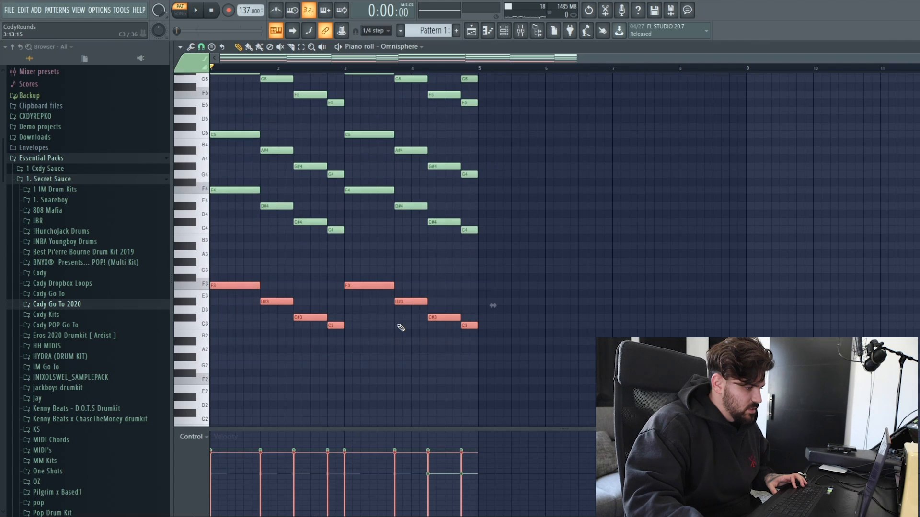
pyautogui.moveTo(477, 246); pyautogui.dragTo(430, 204)
pyautogui.keyDown('ctrl'); pyautogui.click(606, 246); pyautogui.keyUp('ctrl')
pyautogui.scroll(3, 608, 246)
pyautogui.scroll(-3, 604, 254)
pyautogui.moveTo(503, 367); pyautogui.dragTo(217, 282)
pyautogui.hotkey('ctrl', 'Down')
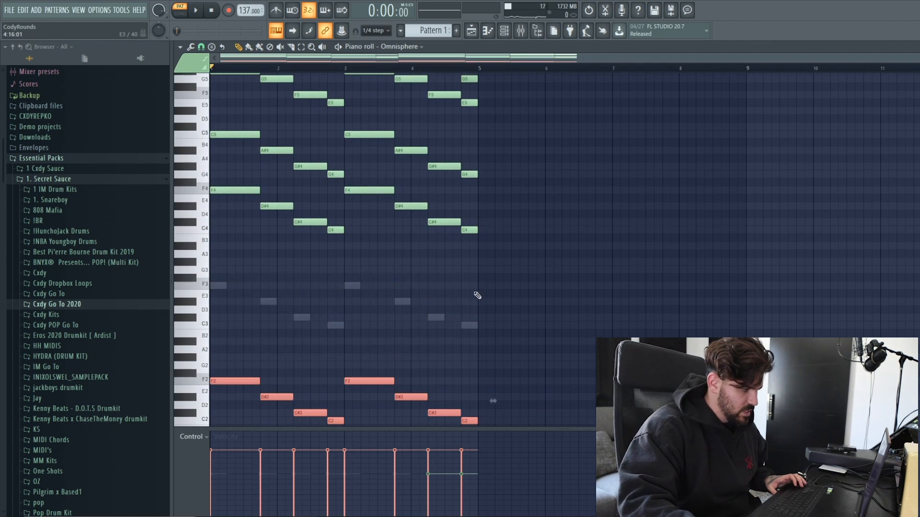
# Step: Randomize the velocities of the piano notes with the velocity level at -35%
pyautogui.hotkey('alt', 'r')
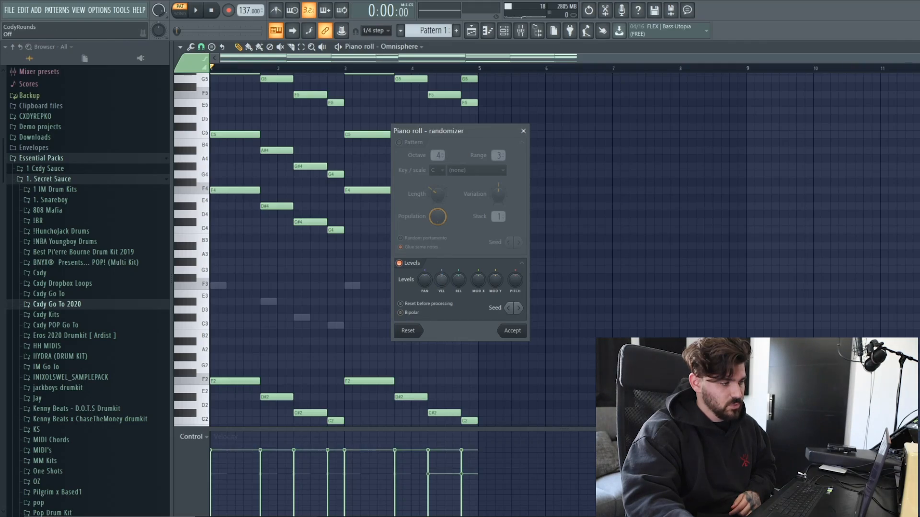
pyautogui.moveTo(441, 280); pyautogui.dragTo(441, 297)
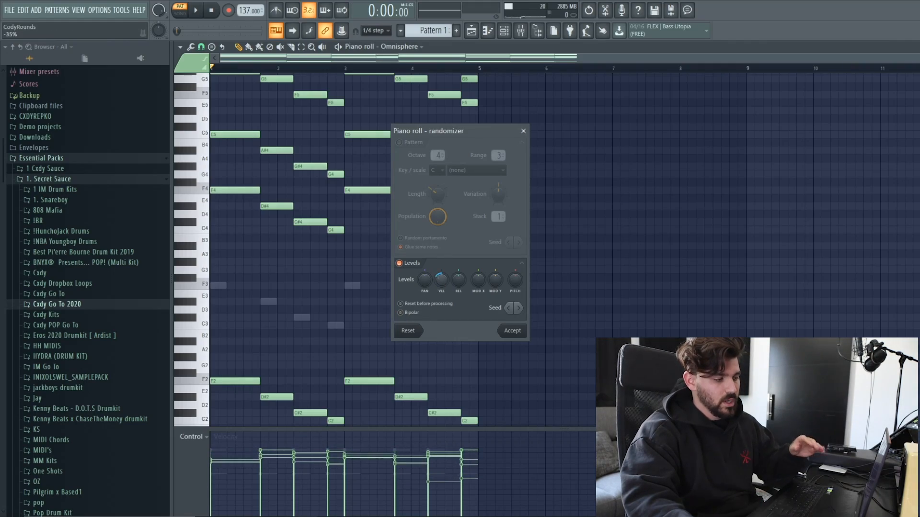
pyautogui.click(512, 330)
# Step: Play the piano pattern and raise all its notes by one octave
pyautogui.scroll(2, 551, 322)
pyautogui.press('space')
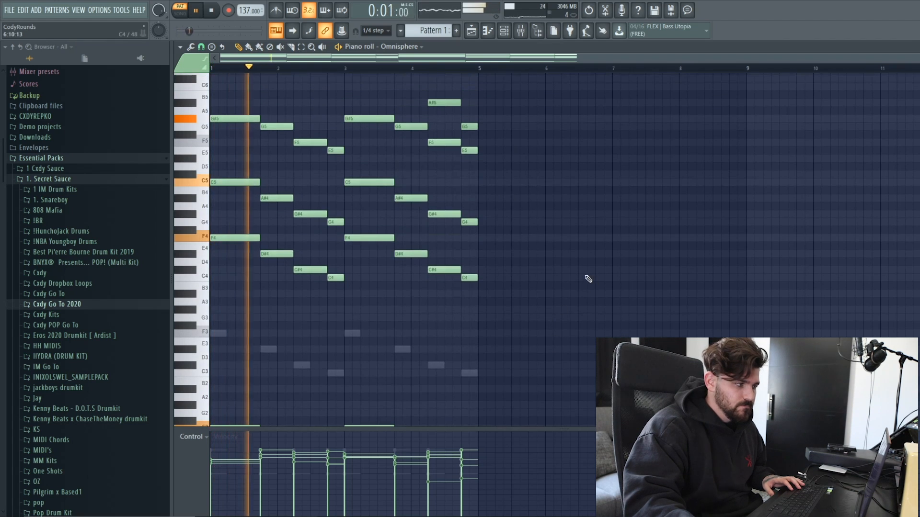
pyautogui.scroll(-2, 545, 286)
pyautogui.hotkey('ctrl', 'Up')
pyautogui.moveTo(513, 384); pyautogui.dragTo(210, 281)
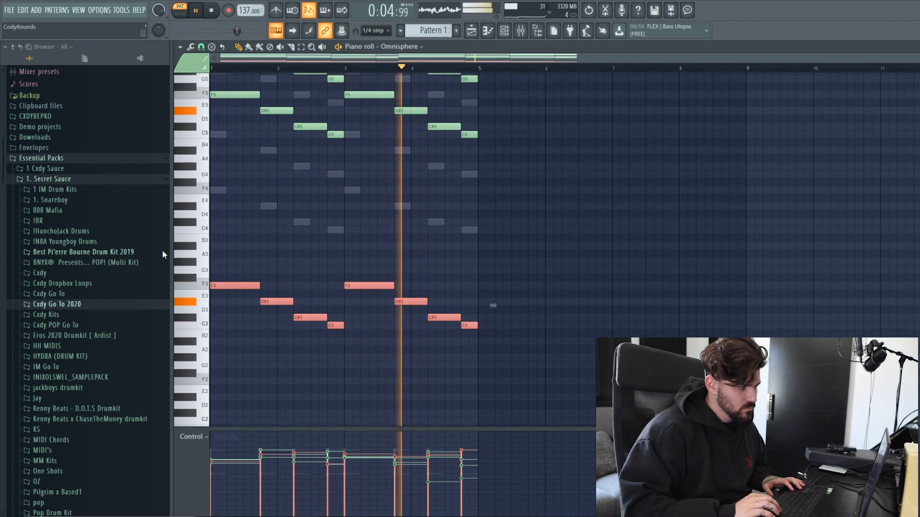
pyautogui.keyDown('ctrl'); pyautogui.click(513, 293); pyautogui.keyUp('ctrl')
pyautogui.scroll(5, 516, 292)
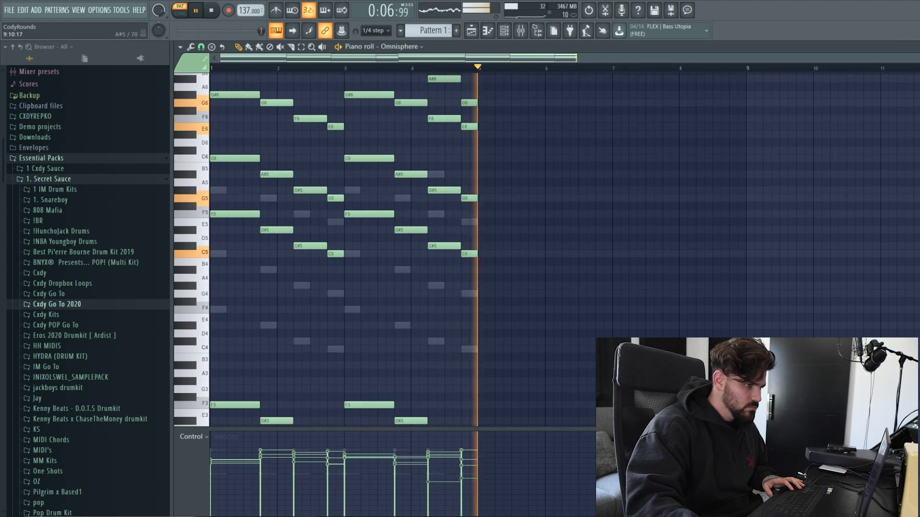
# Step: Stop playback, move the Omnisphere window higher to view the loaded piano patch, and close the window
pyautogui.press('Escape')
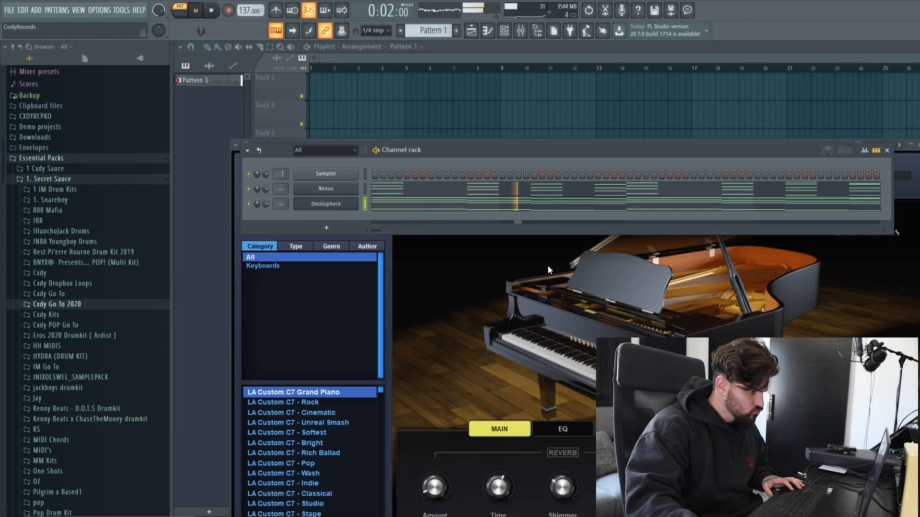
pyautogui.press('space')
pyautogui.press('F6')
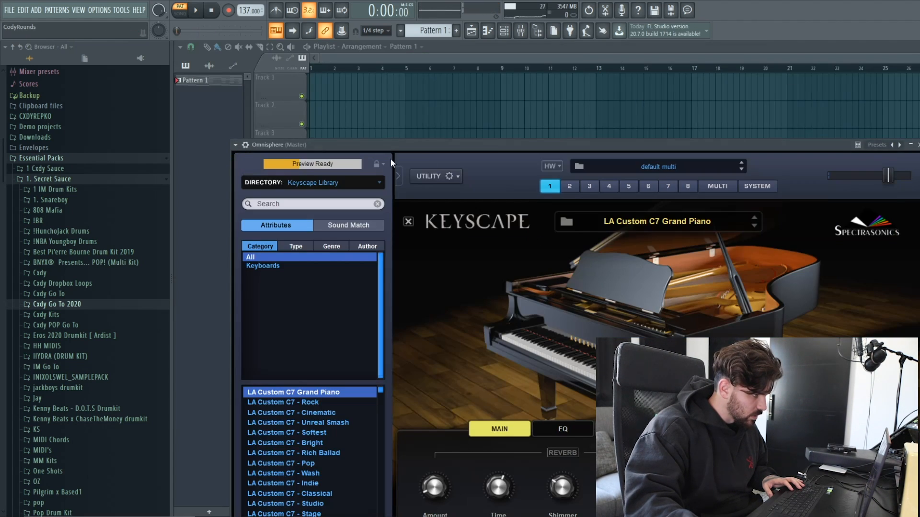
pyautogui.moveTo(493, 142); pyautogui.dragTo(478, 57)
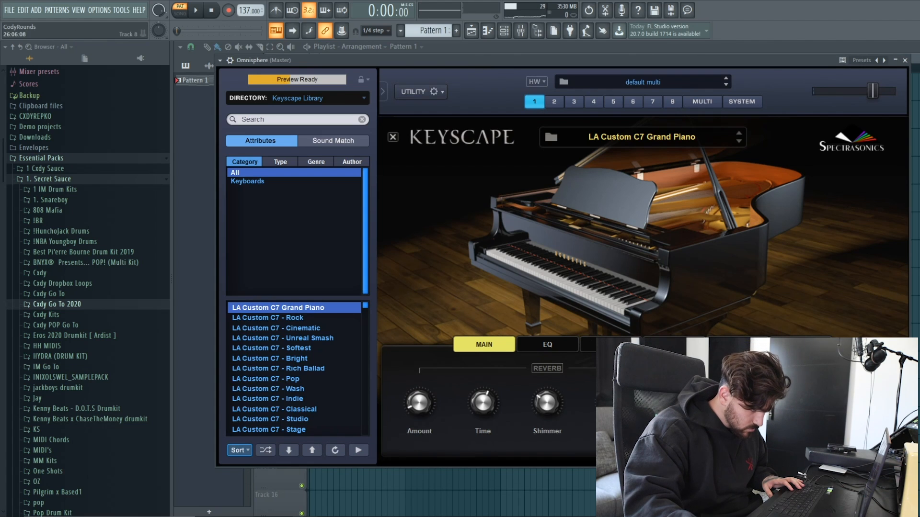
pyautogui.press('Escape')
# Step: Shorten the upper F5, C6 and G#6 chord notes at the starts of bars 1 and 3 of the Omnisphere piano to half a bar
pyautogui.click(504, 32)
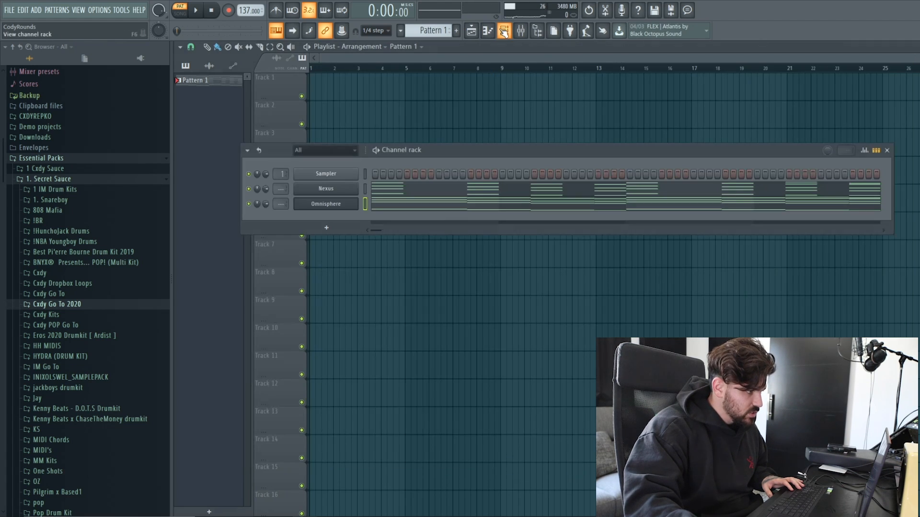
pyautogui.click(444, 213)
pyautogui.moveTo(308, 273); pyautogui.dragTo(308, 109)
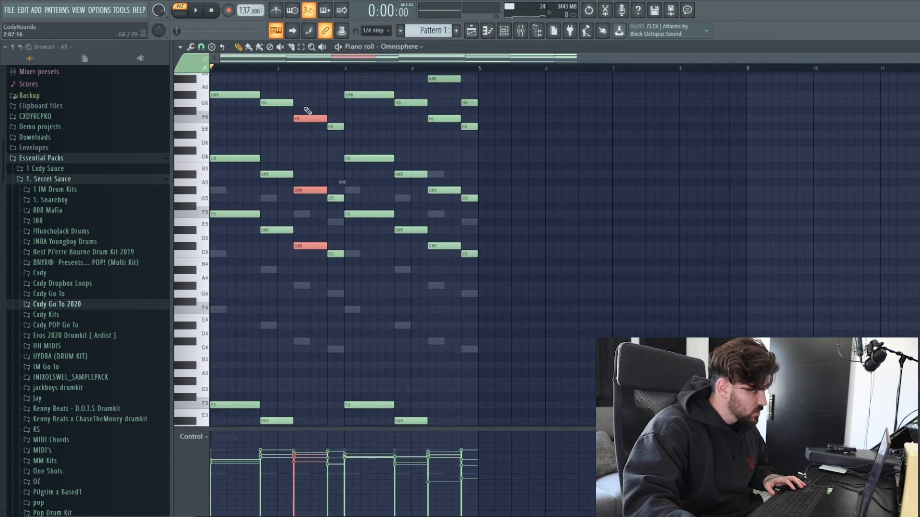
pyautogui.moveTo(232, 248); pyautogui.dragTo(235, 87)
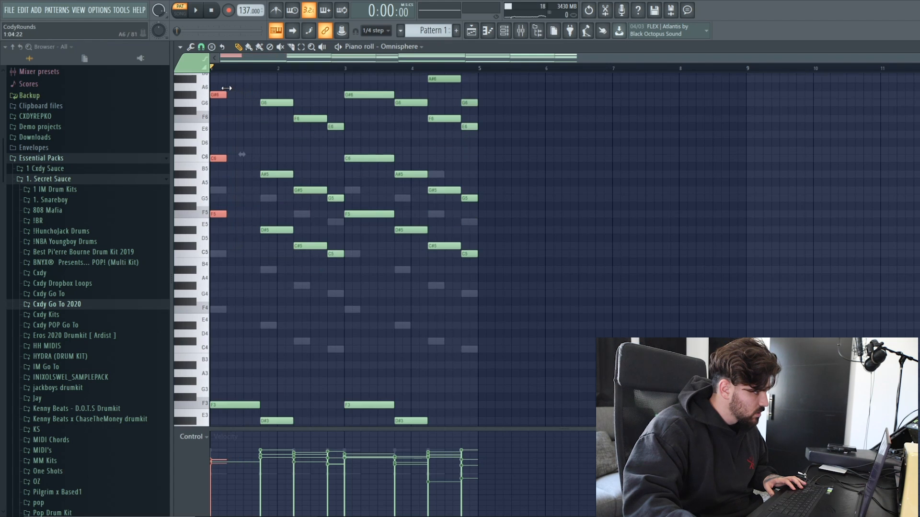
pyautogui.moveTo(373, 92); pyautogui.dragTo(378, 426)
pyautogui.moveTo(368, 250); pyautogui.dragTo(368, 24)
pyautogui.moveTo(394, 207); pyautogui.dragTo(373, 204)
pyautogui.click(376, 182)
# Step: Shorten the F3 bass notes at the starts of bars 1 and 3 to half a bar while the pattern plays
pyautogui.press('space')
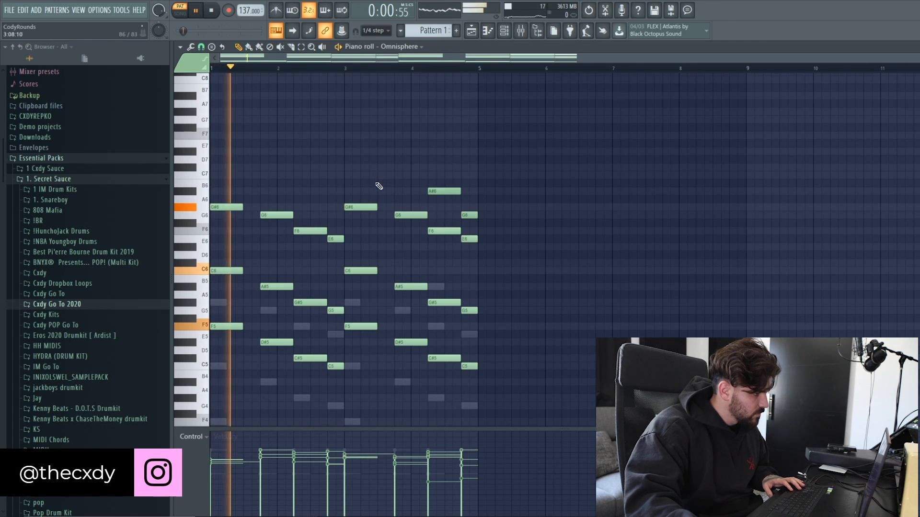
pyautogui.scroll(-8, 379, 187)
pyautogui.click(231, 326)
pyautogui.moveTo(390, 327); pyautogui.dragTo(375, 326)
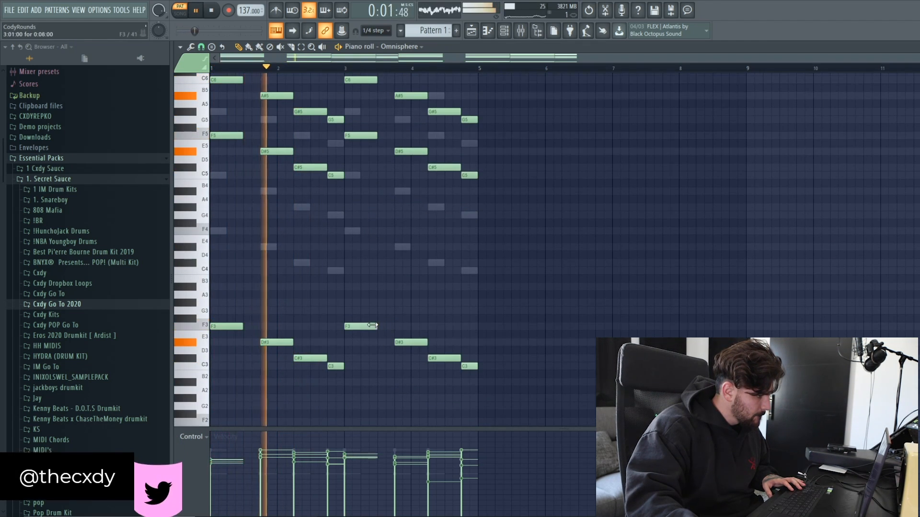
# Step: Play the edited piano pattern through to check it, stop playback and close the piano roll
pyautogui.press('space')
pyautogui.scroll(3, 327, 323)
pyautogui.press('space')
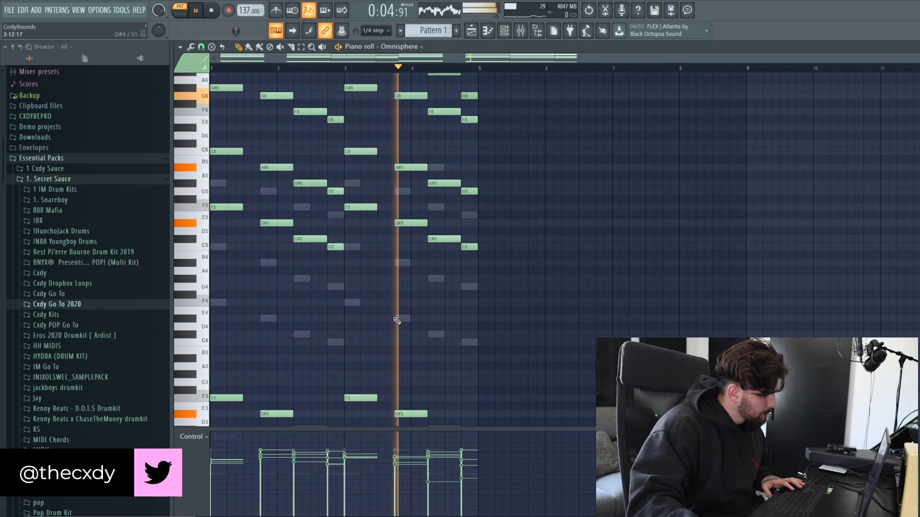
pyautogui.scroll(1, 522, 318)
pyautogui.scroll(1, 523, 318)
pyautogui.press('space')
pyautogui.press('Escape')
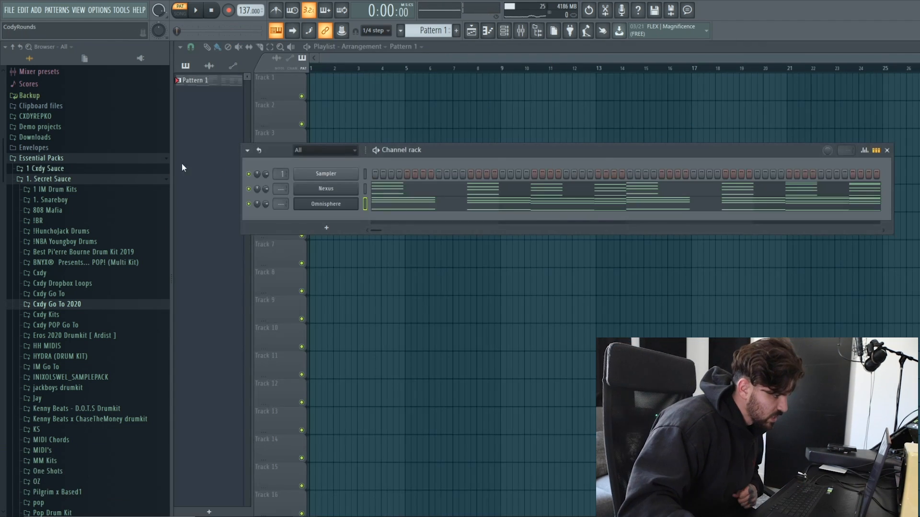
# Step: Clone the Omnisphere channel and switch the clone's patch browser to the IM user directory
pyautogui.rightClick(330, 204)
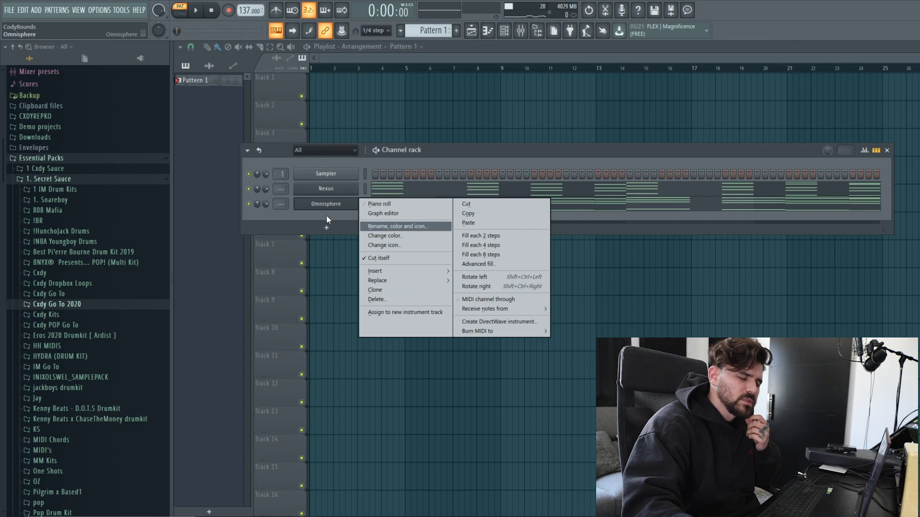
pyautogui.click(394, 291)
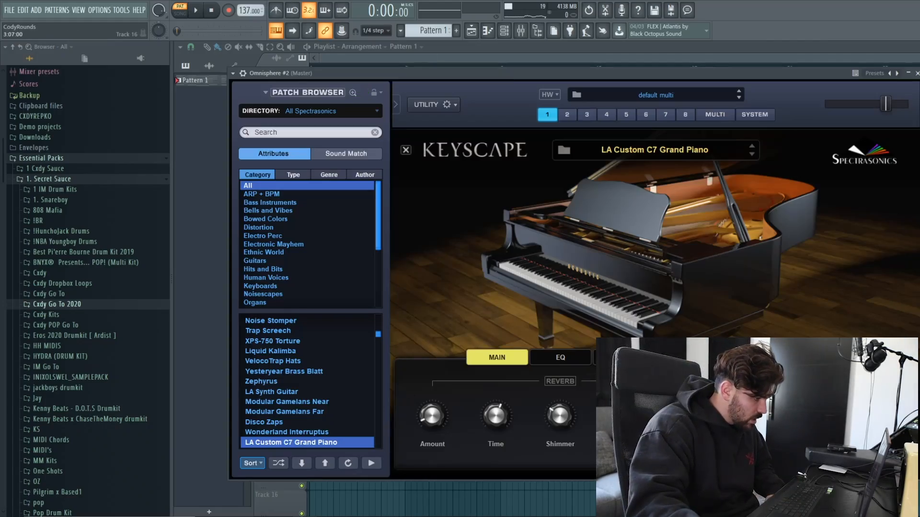
pyautogui.click(374, 112)
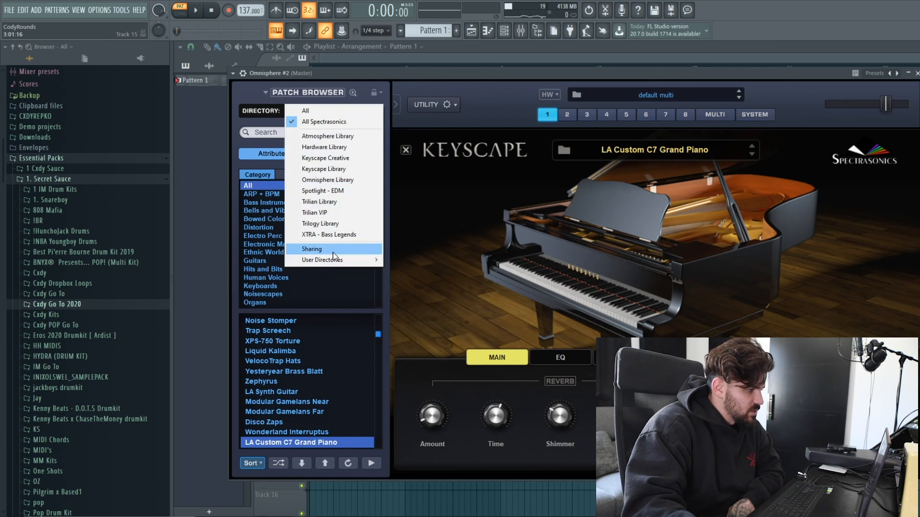
pyautogui.moveTo(337, 264)
pyautogui.click(401, 263)
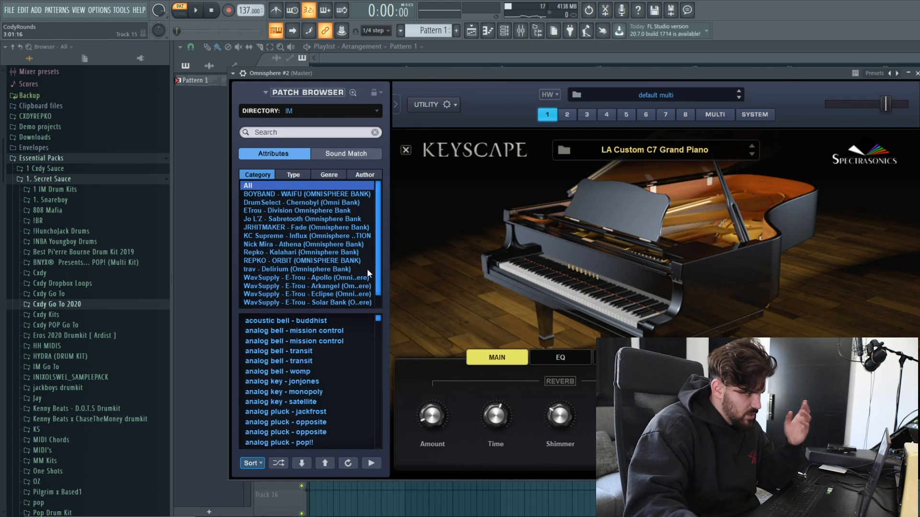
# Step: Browse the IM patch list and load the Arp - CRashers patch
pyautogui.scroll(-1, 327, 268)
pyautogui.scroll(-4, 327, 339)
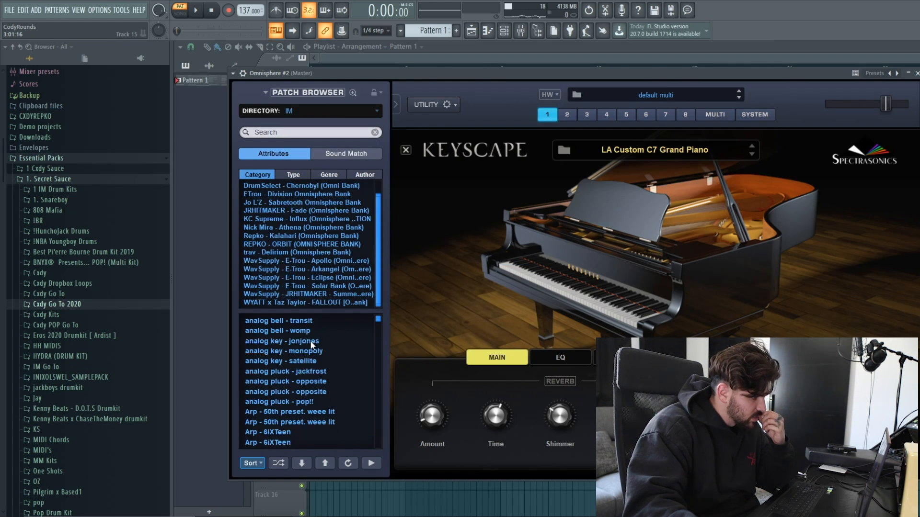
pyautogui.scroll(-6, 309, 335)
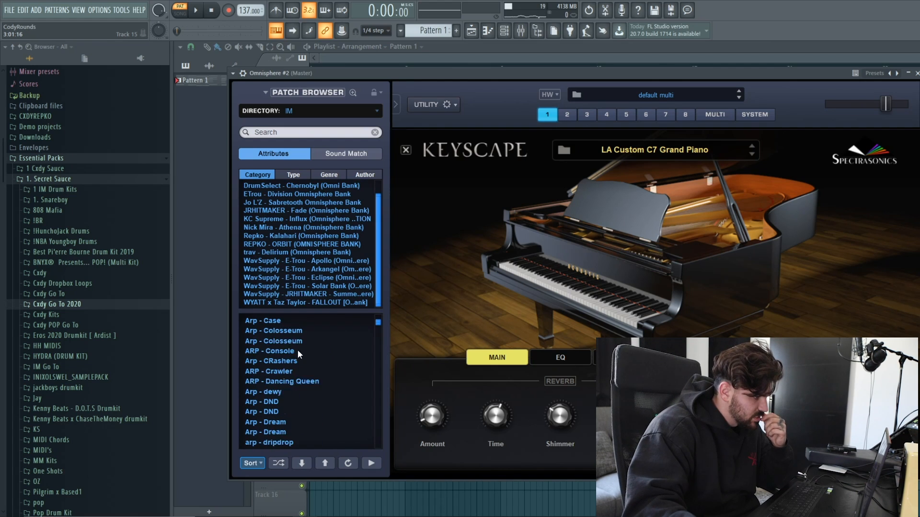
pyautogui.click(297, 351)
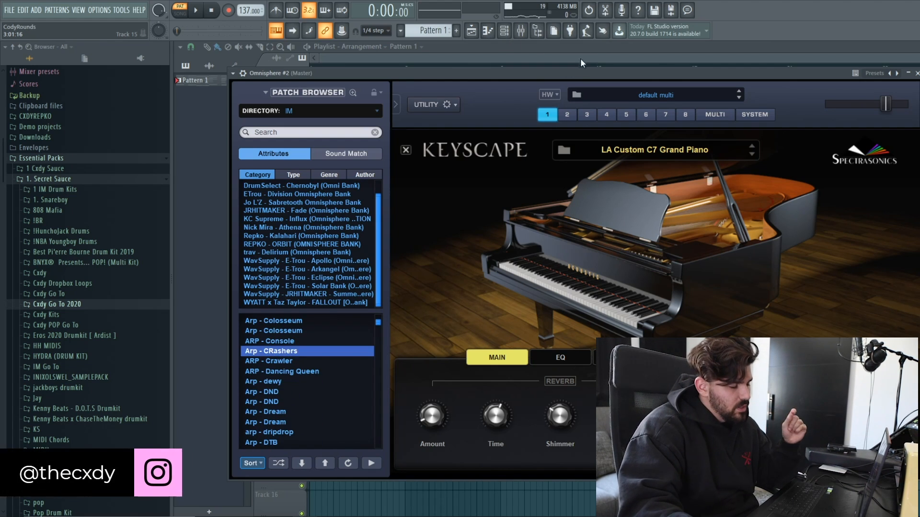
# Step: Copy the notes from the Omnisphere piano channel into the Omnisphere #2 channel
pyautogui.press('F6')
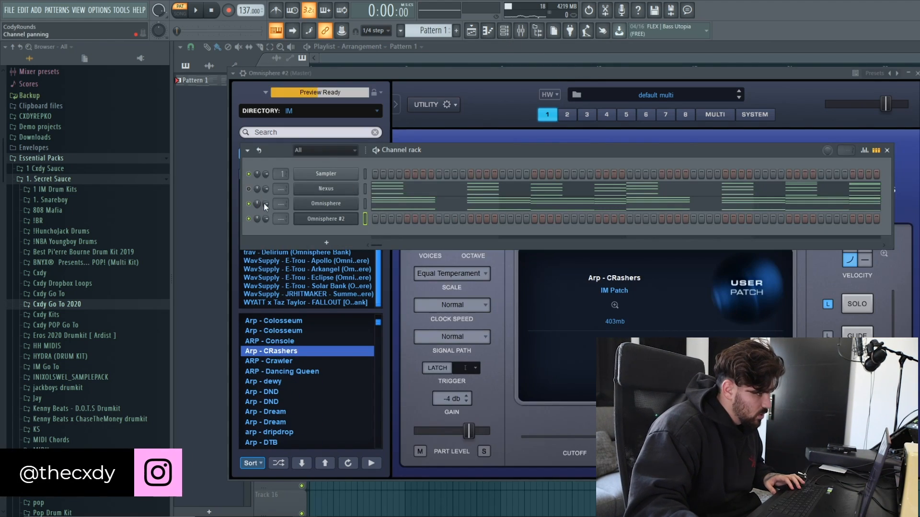
pyautogui.click(365, 205)
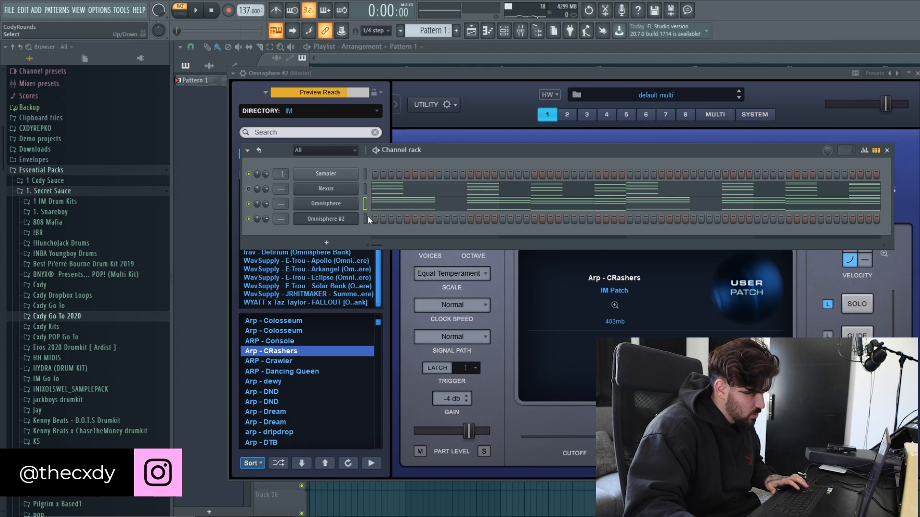
pyautogui.click(367, 219)
pyautogui.click(403, 224)
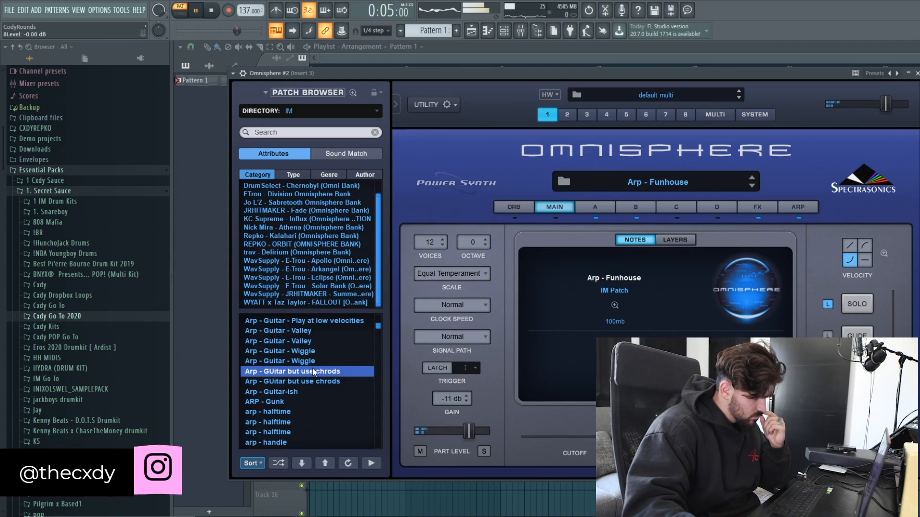
# Step: Load the Arp - GUitar but use chrods patch in Omnisphere #2, audition it with the pattern and show its effects
pyautogui.click(312, 371)
pyautogui.scroll(-5, 312, 371)
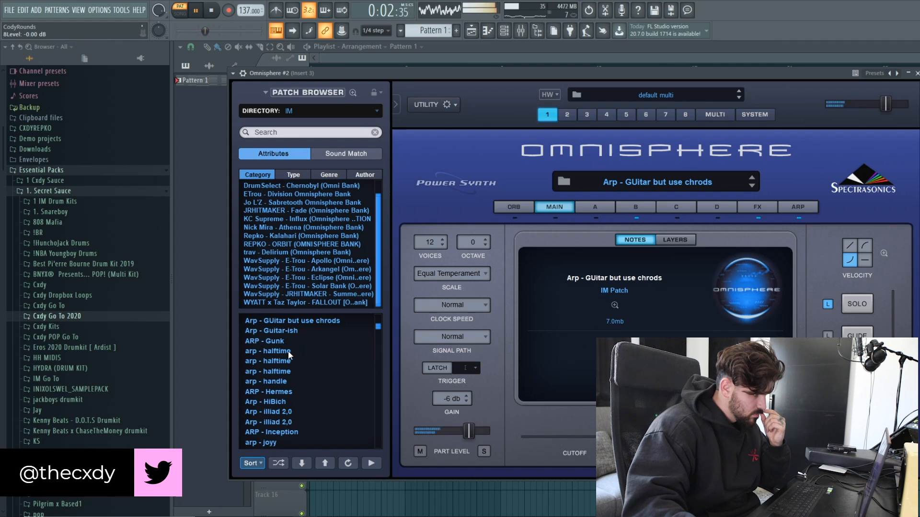
pyautogui.click(748, 209)
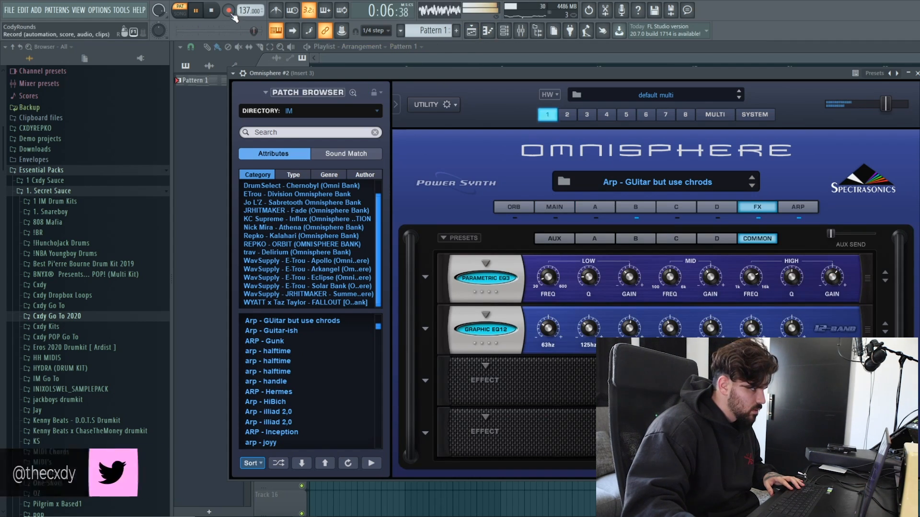
pyautogui.press('space')
pyautogui.click(521, 32)
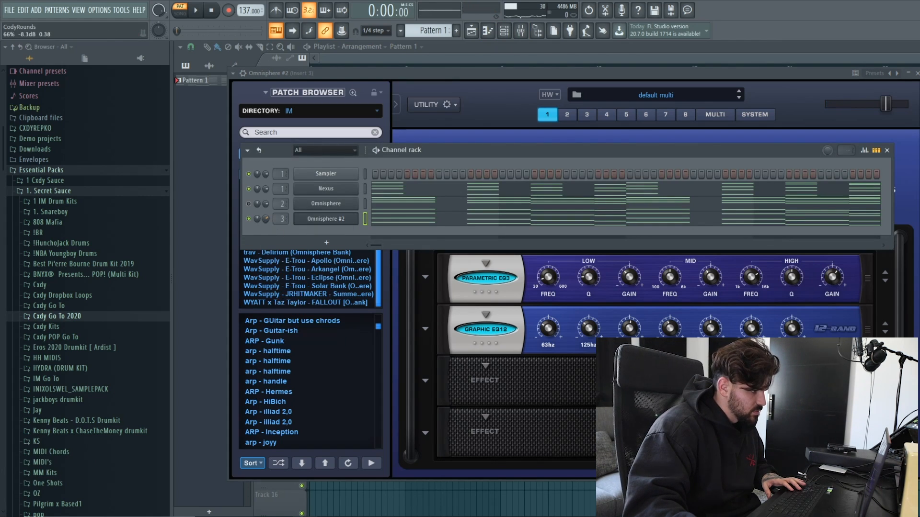
pyautogui.click(456, 369)
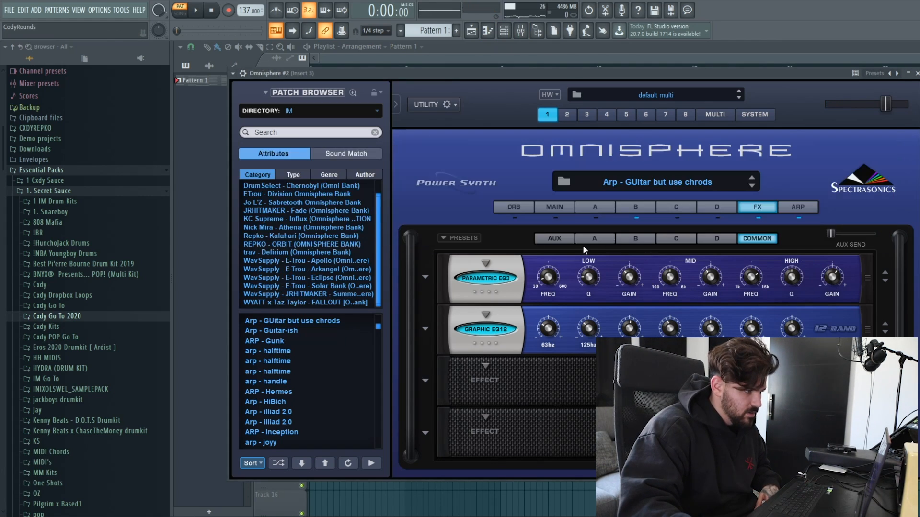
# Step: Check the patch's layer B and C settings and turn off the Innerspace effect in layer A
pyautogui.click(601, 240)
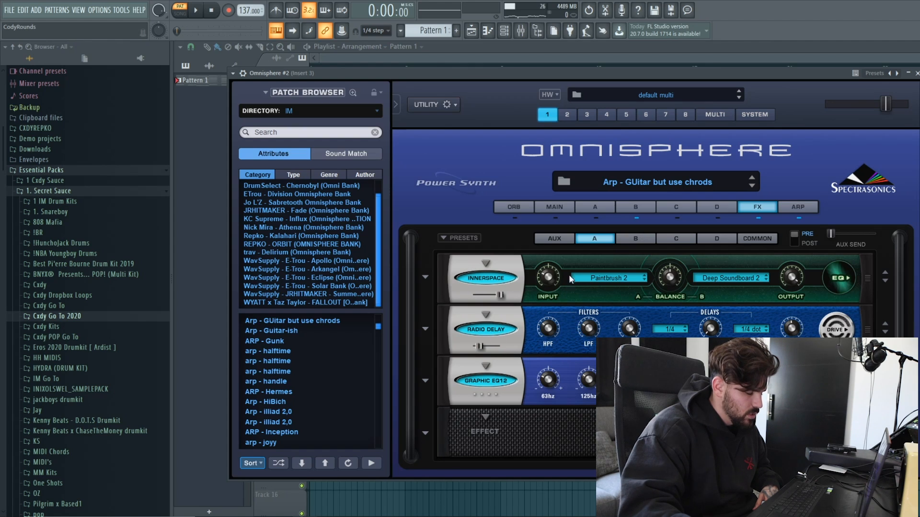
pyautogui.click(645, 206)
pyautogui.click(683, 206)
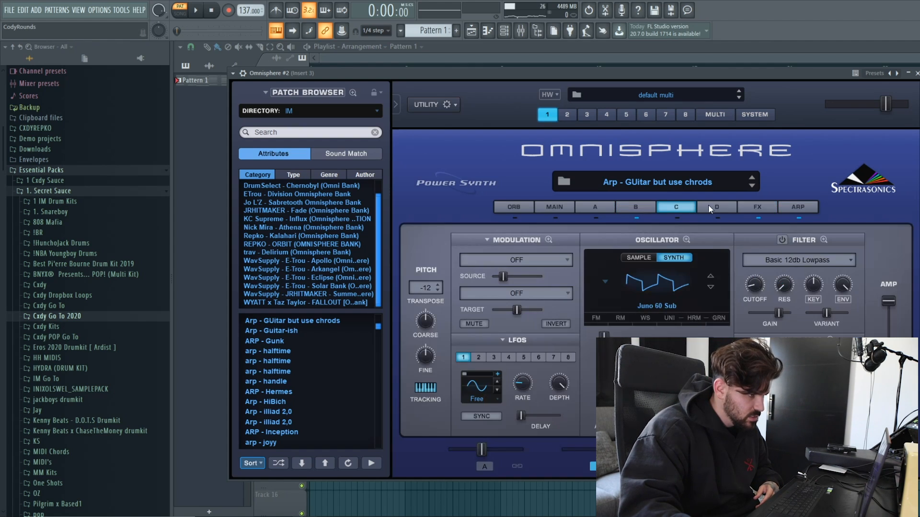
pyautogui.click(635, 206)
pyautogui.click(773, 207)
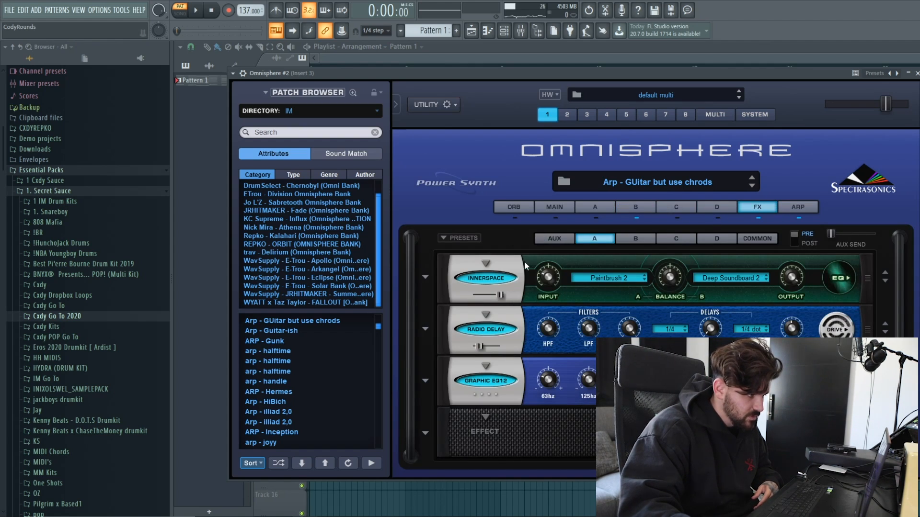
pyautogui.click(480, 276)
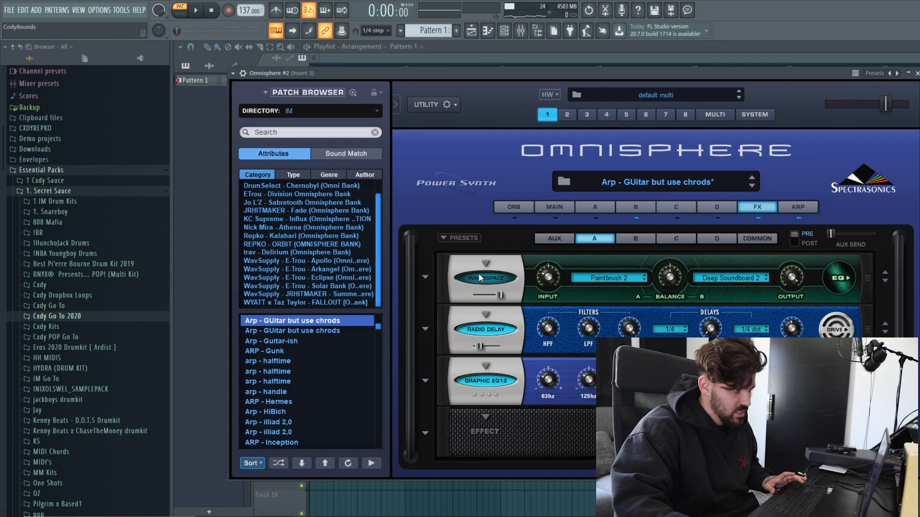
# Step: Solo the Omnisphere #2 channel during playback and turn off the Radio Delay and Graphic EQ12 effects in layer A
pyautogui.click(503, 33)
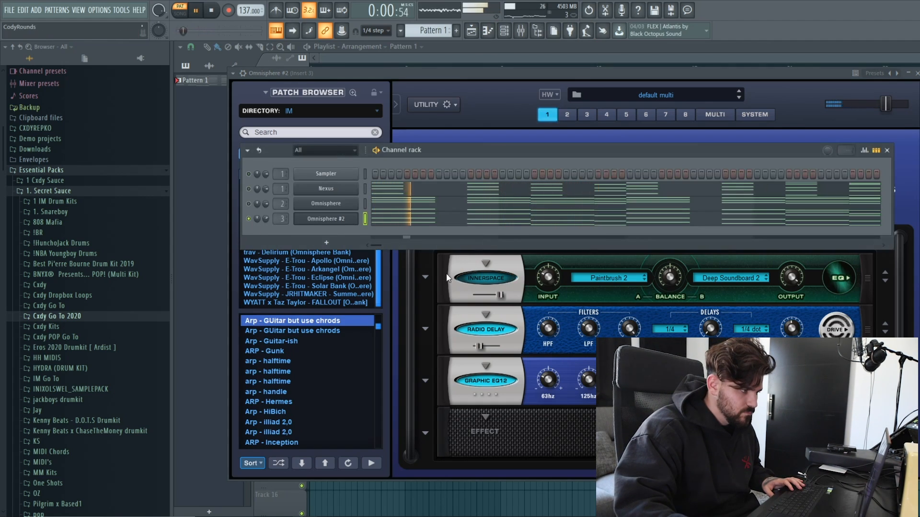
pyautogui.press('F6')
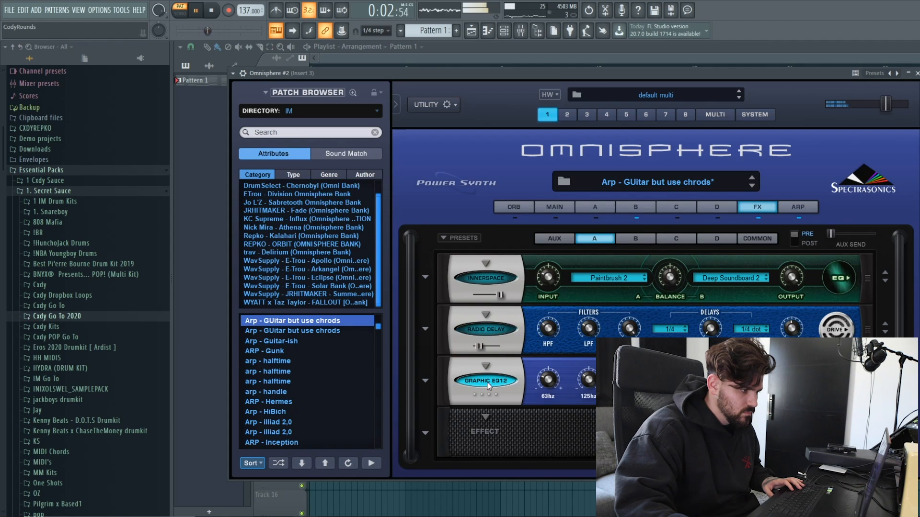
pyautogui.click(635, 238)
pyautogui.click(668, 239)
pyautogui.click(625, 237)
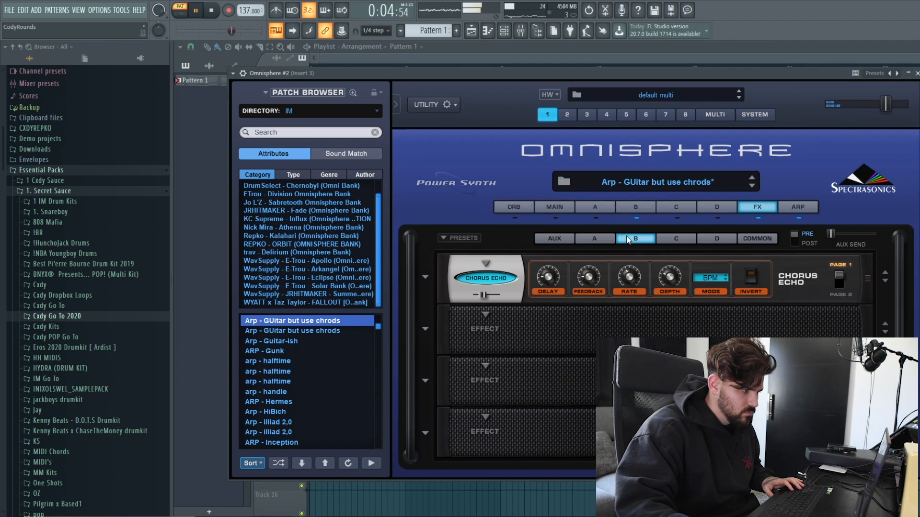
pyautogui.click(605, 240)
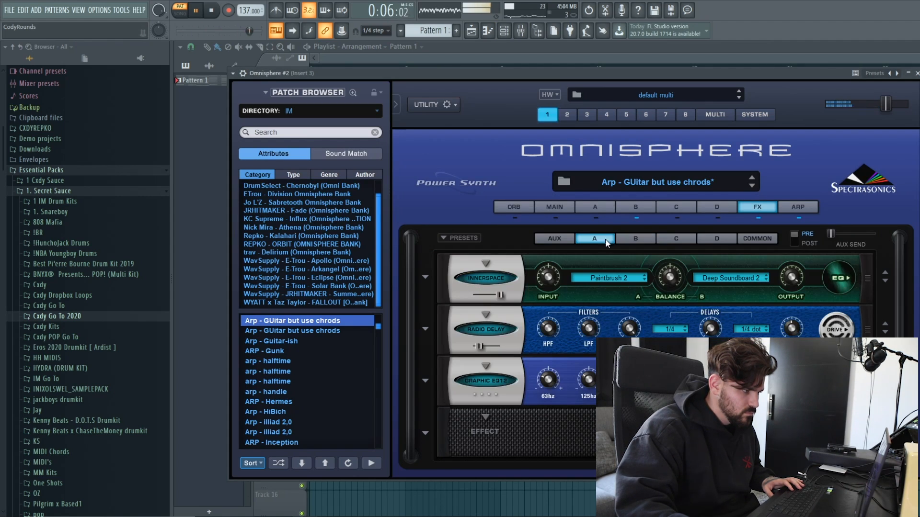
# Step: Turn off the Parametric EQ3 in the common effects rack and recheck the aux, layer A and layer B effects
pyautogui.click(640, 240)
pyautogui.click(709, 240)
pyautogui.click(758, 242)
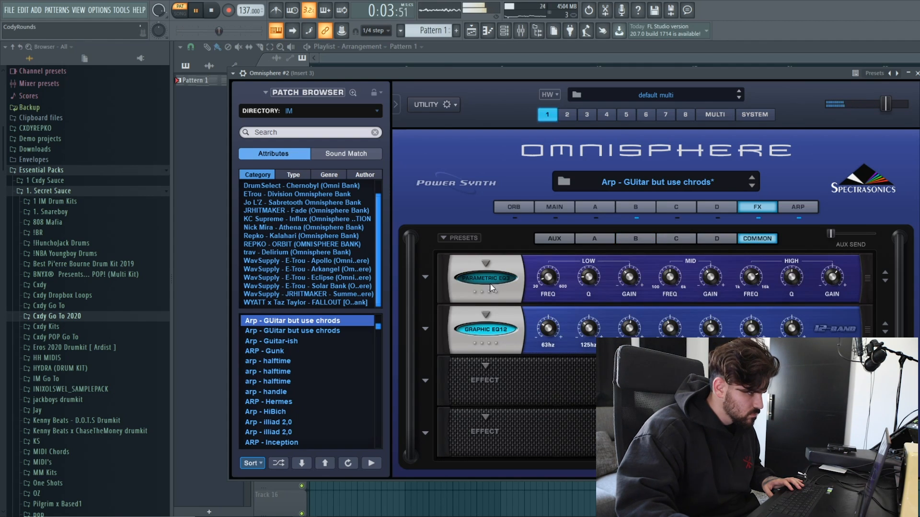
pyautogui.click(569, 241)
pyautogui.click(599, 240)
pyautogui.click(638, 240)
pyautogui.click(605, 240)
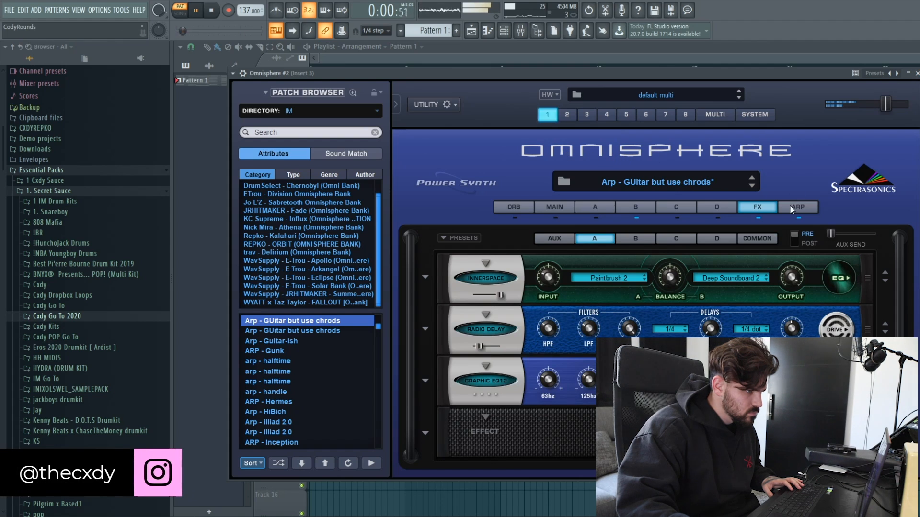
# Step: Show mixer insert 3 and look through the effect plugins available for an empty slot
pyautogui.click(505, 31)
pyautogui.doubleClick(282, 203)
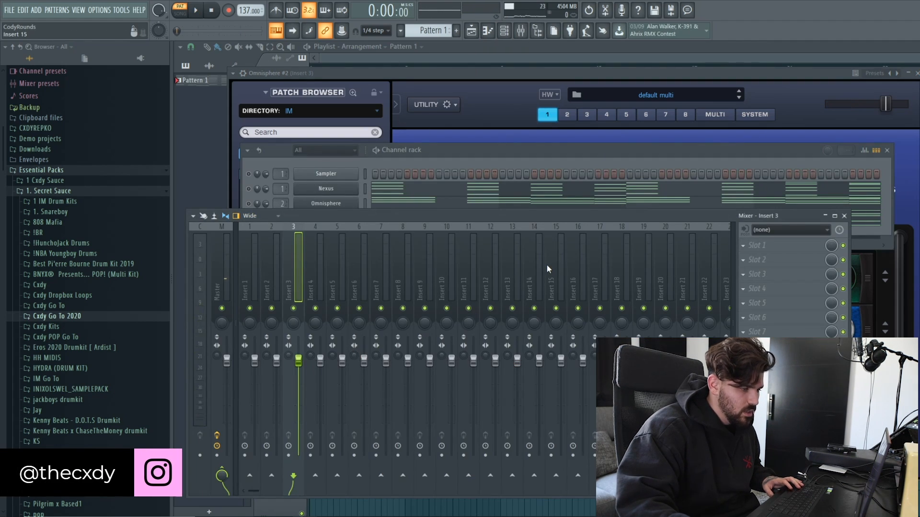
pyautogui.click(756, 317)
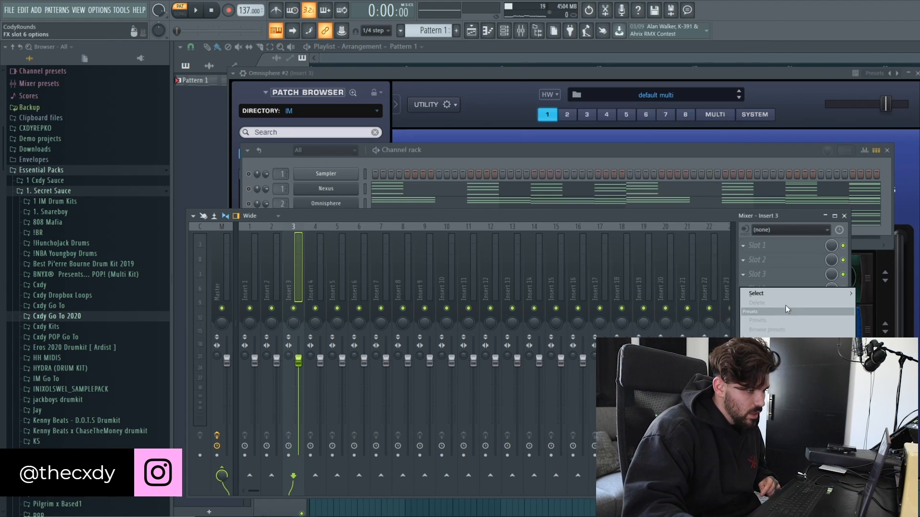
pyautogui.moveTo(783, 293)
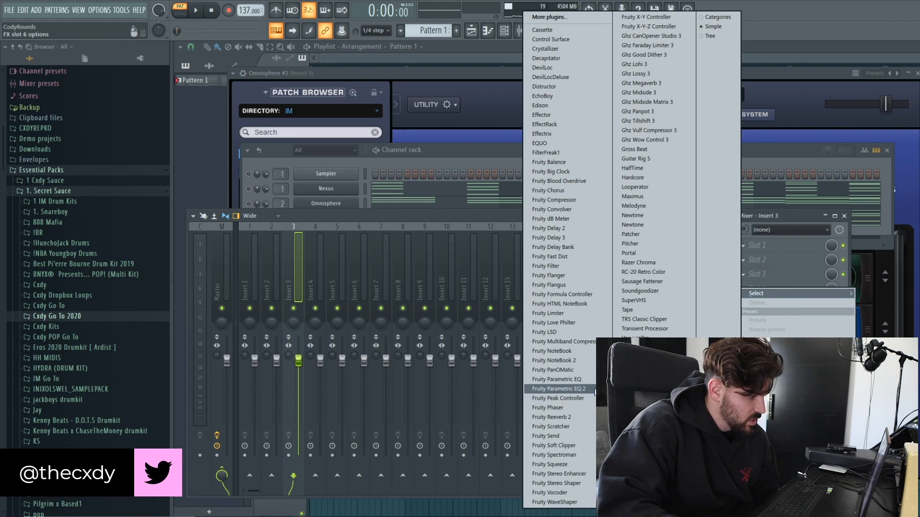
pyautogui.click(491, 220)
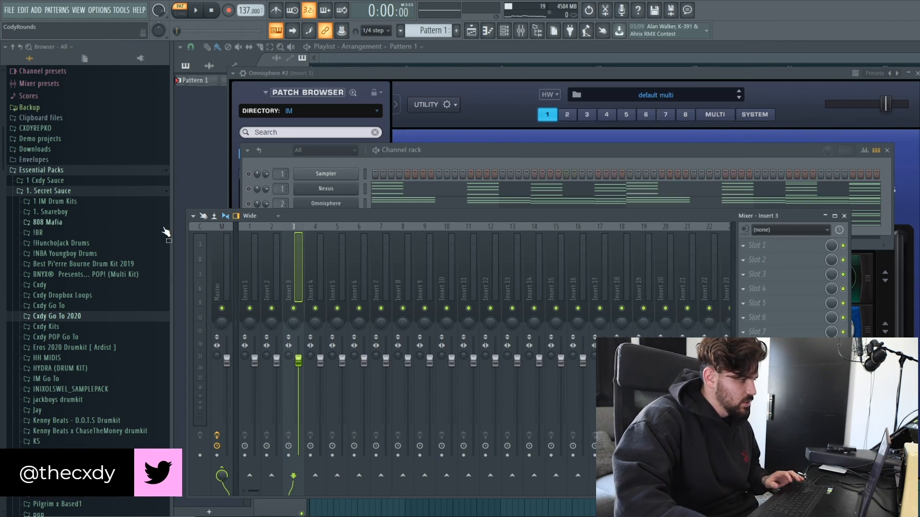
# Step: Unmute the Nexus and Omnisphere channels in the channel rack
pyautogui.click(254, 192)
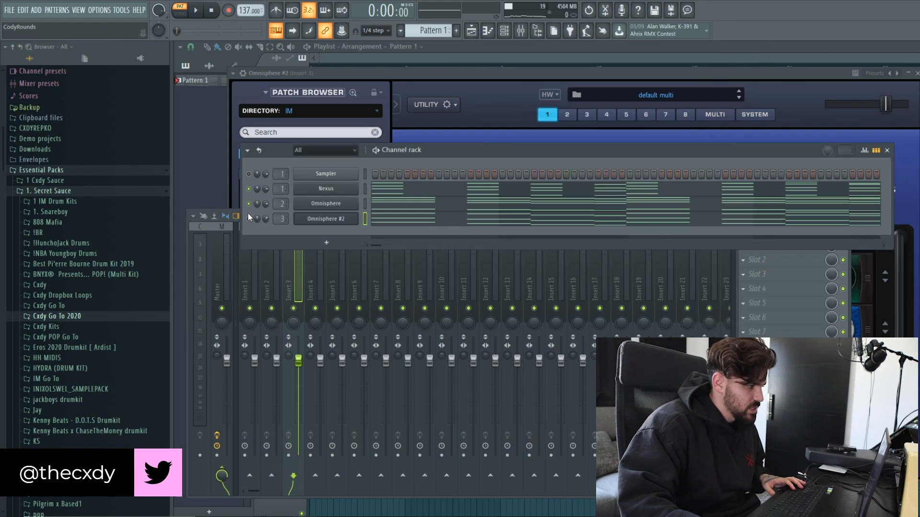
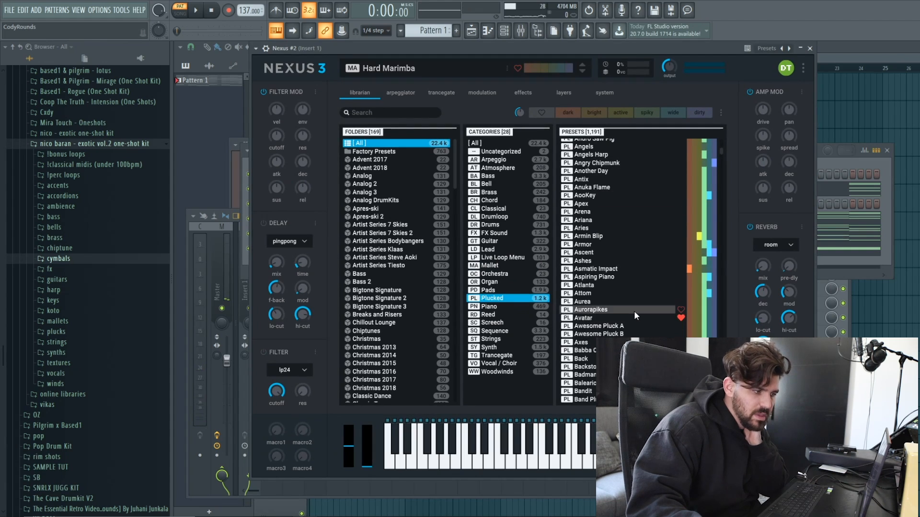
# Step: Load the Avatar preset from the Plucked category into Nexus #2, enable its main arpeggiator, and start playback
pyautogui.scroll(-5, 633, 317)
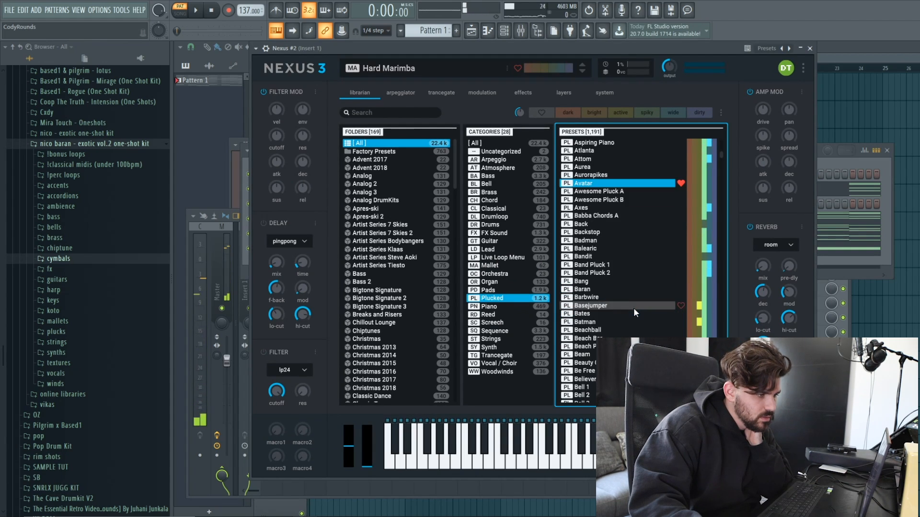
pyautogui.doubleClick(640, 182)
pyautogui.click(383, 93)
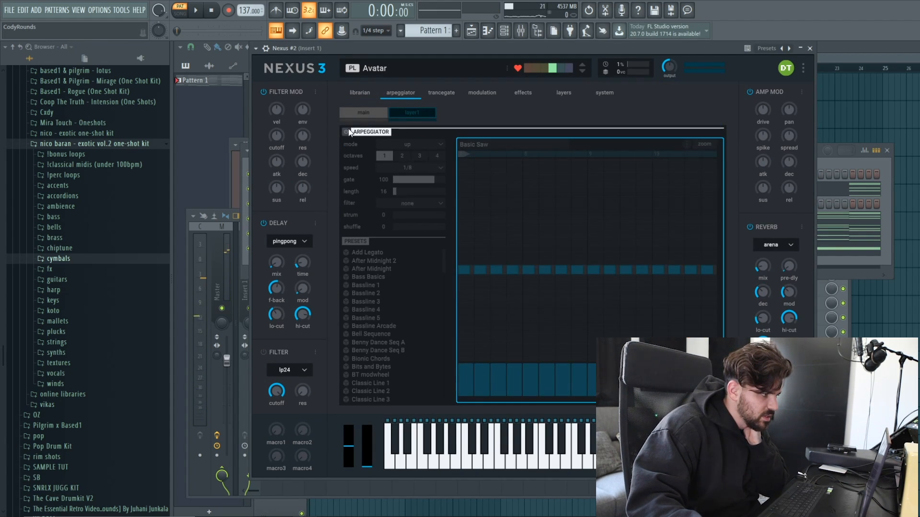
pyautogui.click(346, 132)
pyautogui.press('space')
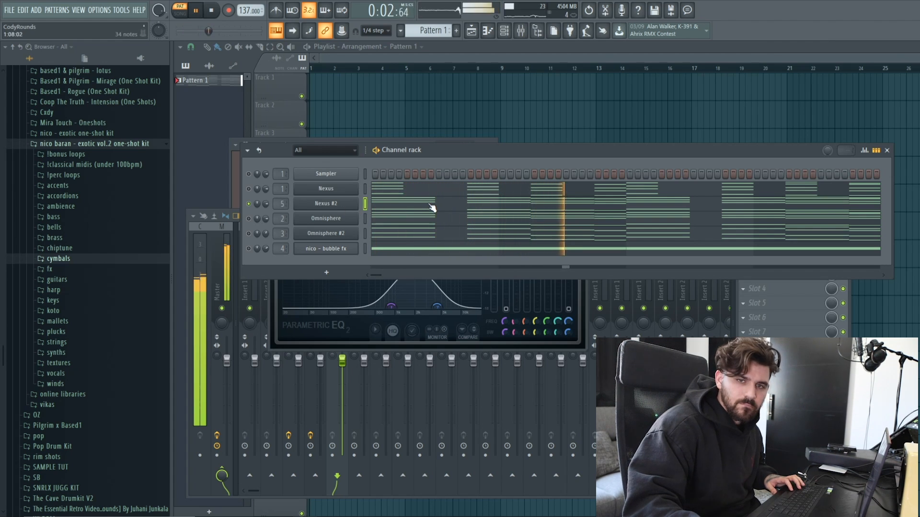
# Step: Set the Nexus #2 reverb to room with a mix of 5 and the arpeggiator speed to 1/16
pyautogui.click(323, 204)
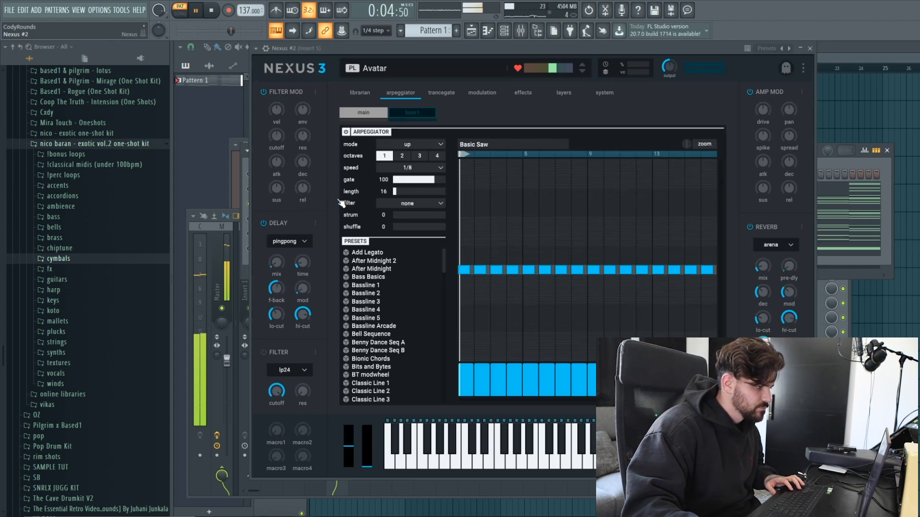
pyautogui.moveTo(763, 272); pyautogui.dragTo(764, 274)
pyautogui.click(774, 246)
pyautogui.click(767, 271)
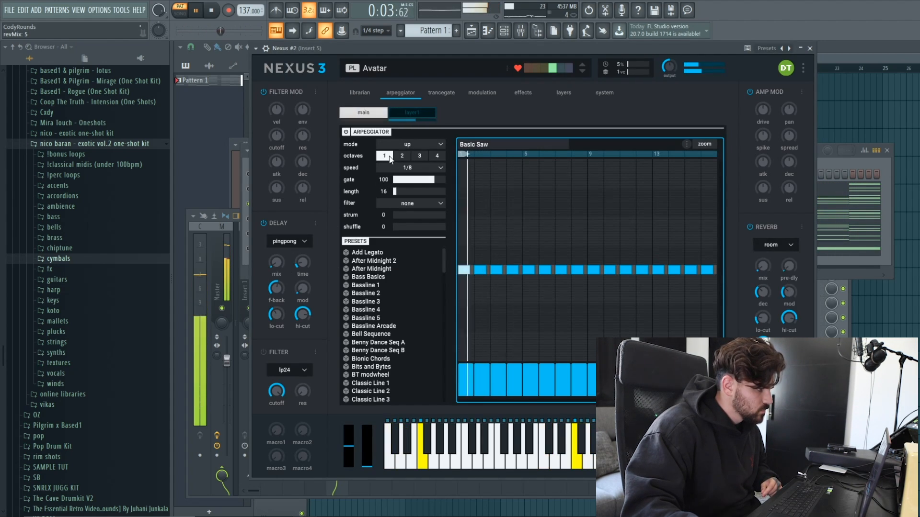
pyautogui.click(398, 167)
pyautogui.click(400, 197)
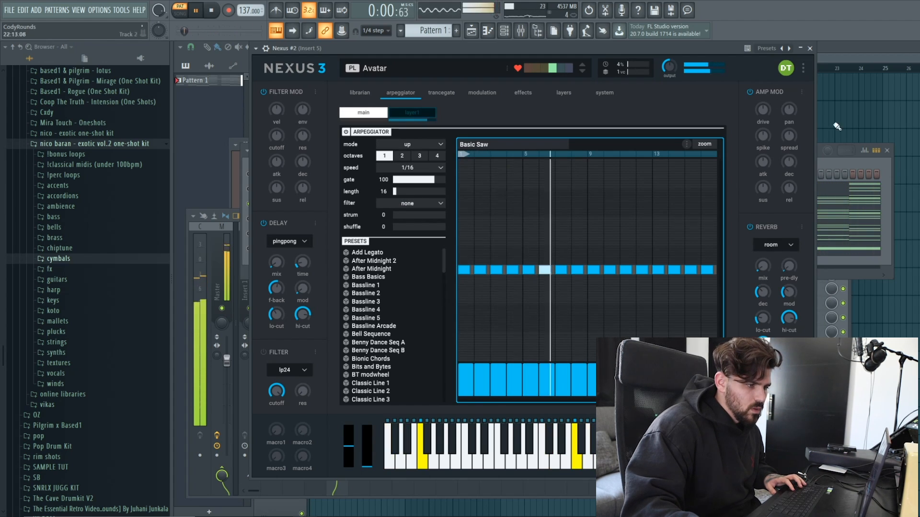
# Step: Stop playback, insert HalfTime in slot 5 of mixer insert 5, and set its loop length to 1/4
pyautogui.click(846, 264)
pyautogui.press('space')
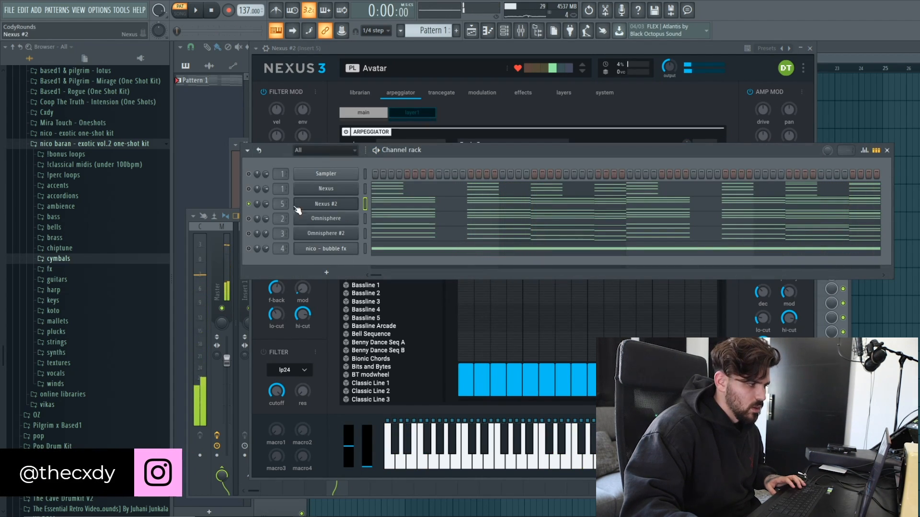
pyautogui.press('F9')
pyautogui.click(766, 303)
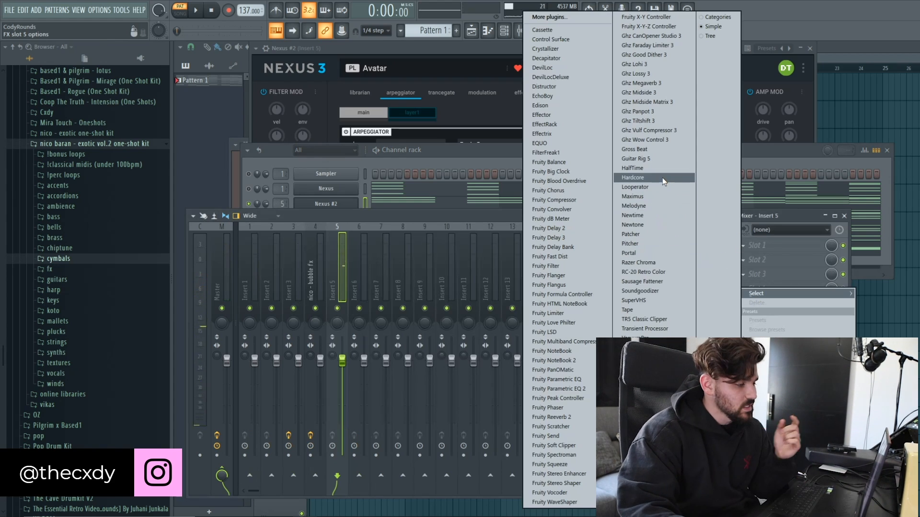
pyautogui.click(649, 169)
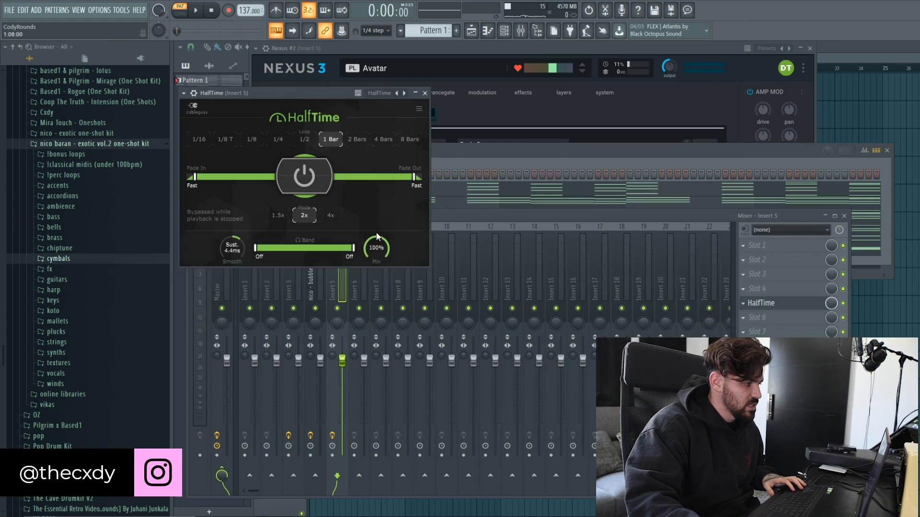
pyautogui.click(278, 138)
# Step: Audition the Nexus #2 notes in the piano roll during playback and undo the last change
pyautogui.press('F6')
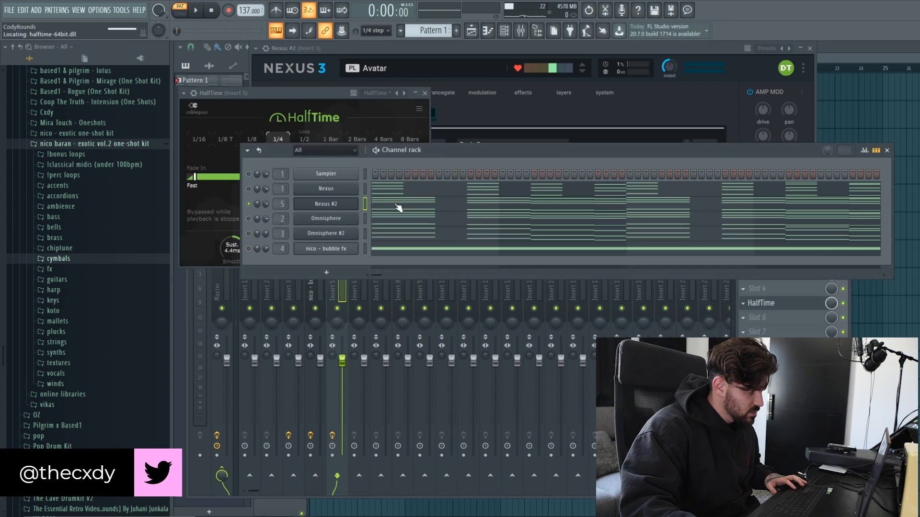
pyautogui.click(398, 208)
pyautogui.scroll(-1, 551, 386)
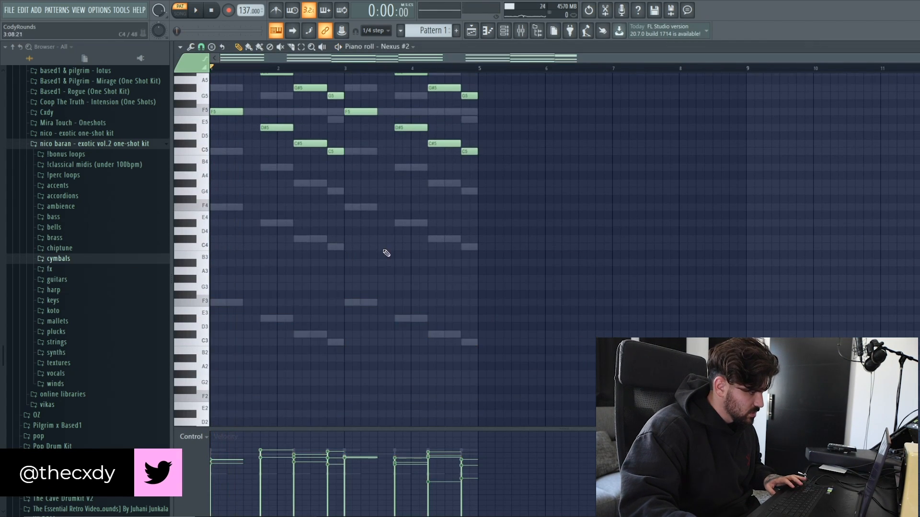
pyautogui.scroll(6, 477, 302)
pyautogui.press('space')
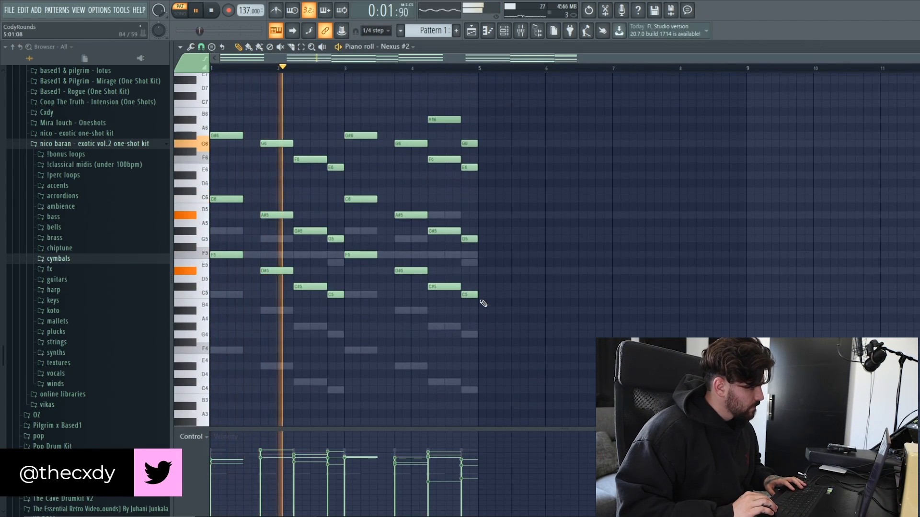
pyautogui.press('space')
pyautogui.hotkey('ctrl', 'z')
pyautogui.press('space')
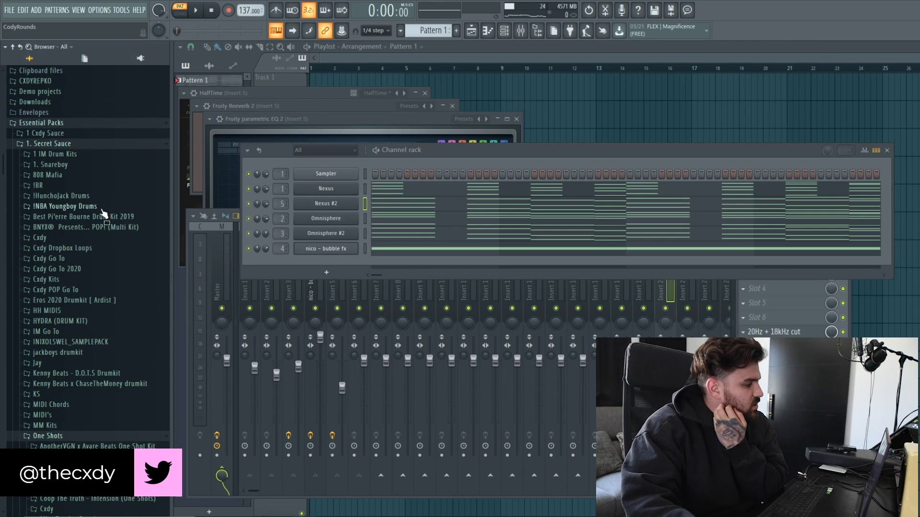
# Step: Add the [PBS] Official Trap Clp_2 clap from Cxdy Go To 2020 as a channel, with a hit on beat 3 of each bar
pyautogui.scroll(-3, 123, 227)
pyautogui.click(115, 212)
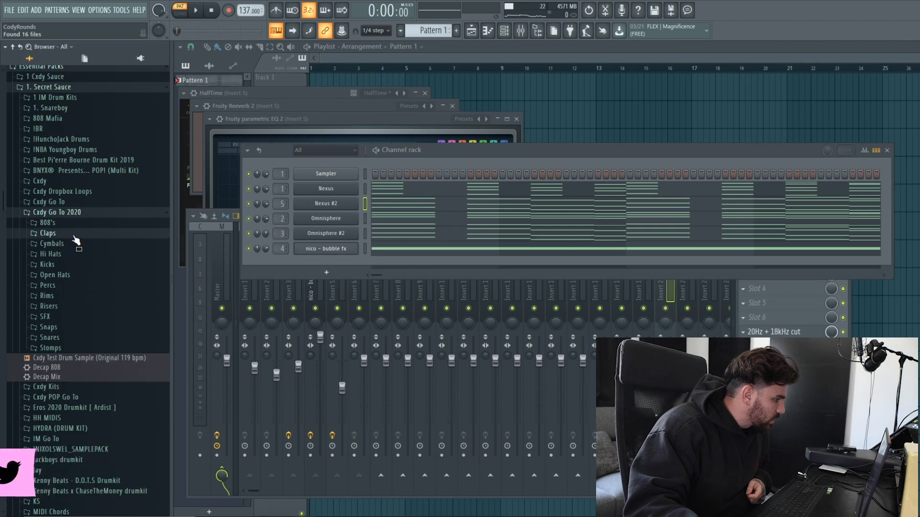
pyautogui.click(67, 233)
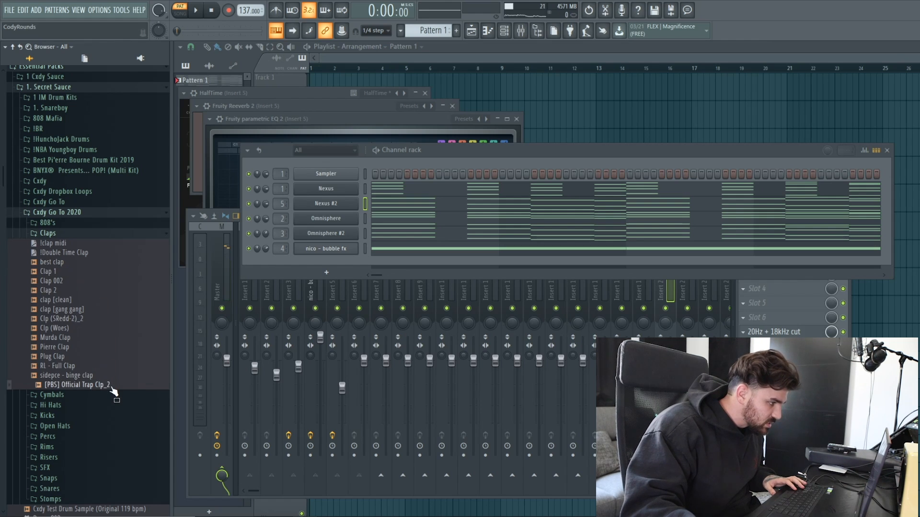
pyautogui.moveTo(329, 261); pyautogui.dragTo(330, 271)
pyautogui.click(454, 93)
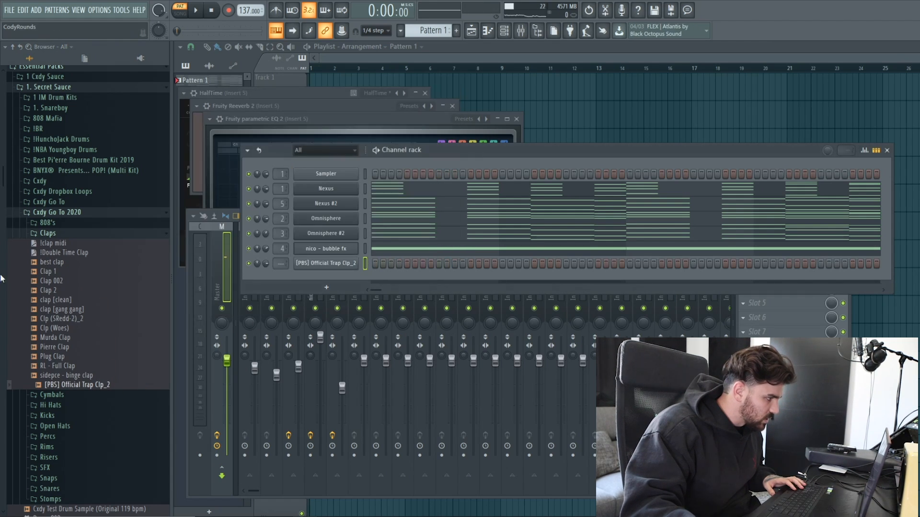
pyautogui.moveTo(326, 268); pyautogui.dragTo(327, 266)
# Step: Add the YK - Metro HH (Hats) hi-hat as a channel and fill every second step
pyautogui.click(47, 233)
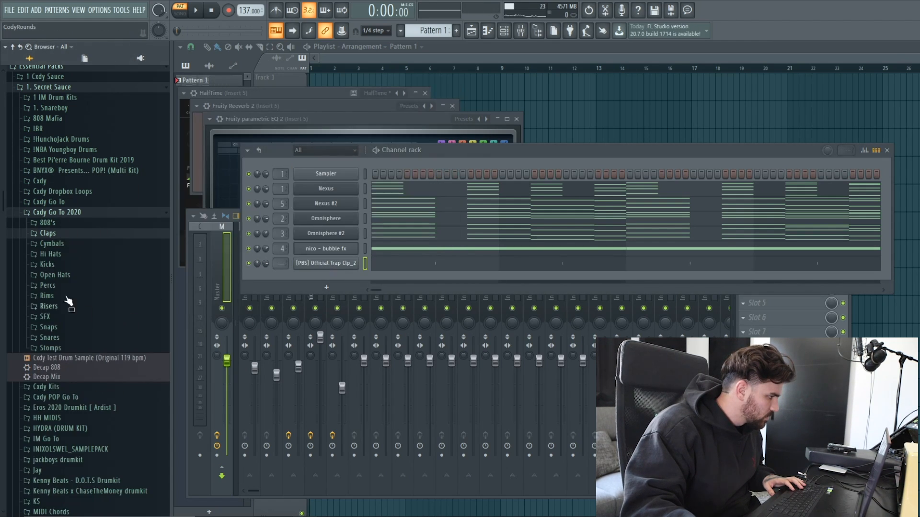
pyautogui.click(51, 254)
pyautogui.click(96, 349)
pyautogui.moveTo(320, 284); pyautogui.dragTo(322, 281)
pyautogui.rightClick(322, 280)
pyautogui.click(459, 310)
pyautogui.click(335, 280)
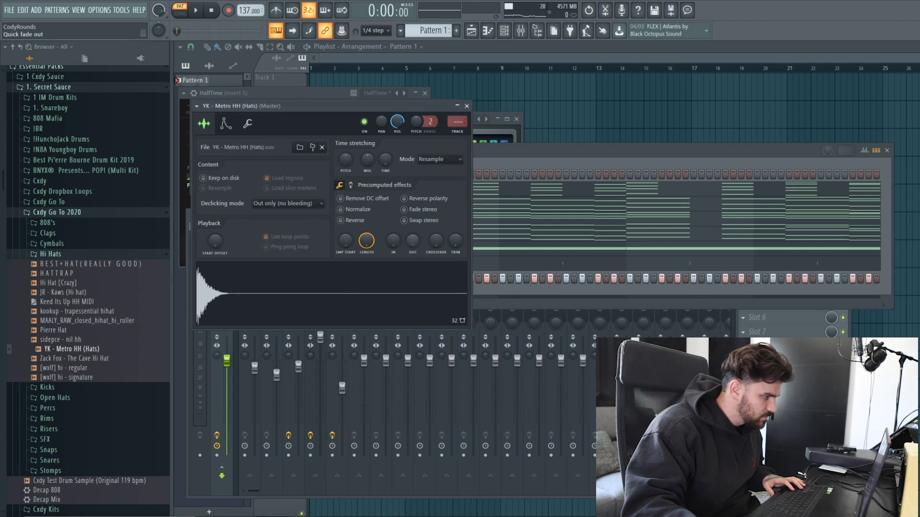
pyautogui.click(466, 105)
# Step: Add the nm - berry kick sample from the Kicks folder as a channel below the hi-hat
pyautogui.click(47, 254)
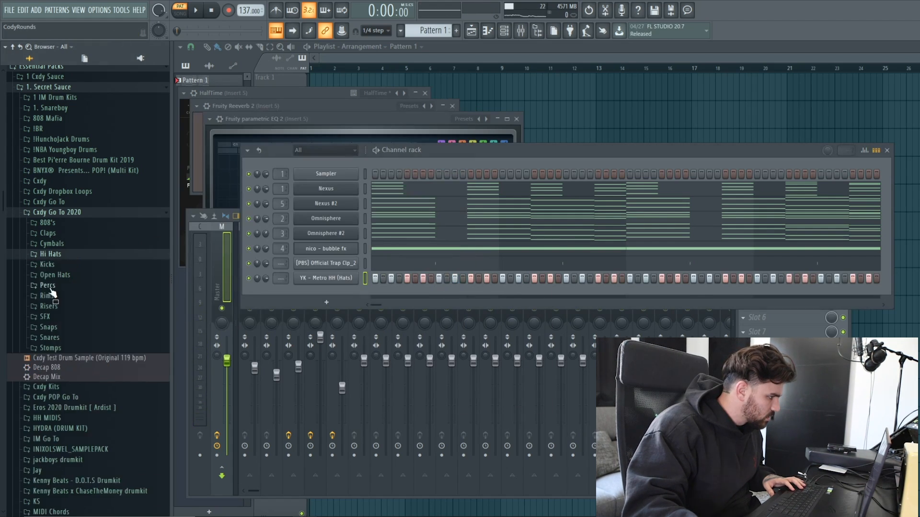
pyautogui.click(47, 265)
pyautogui.moveTo(62, 274); pyautogui.dragTo(384, 292)
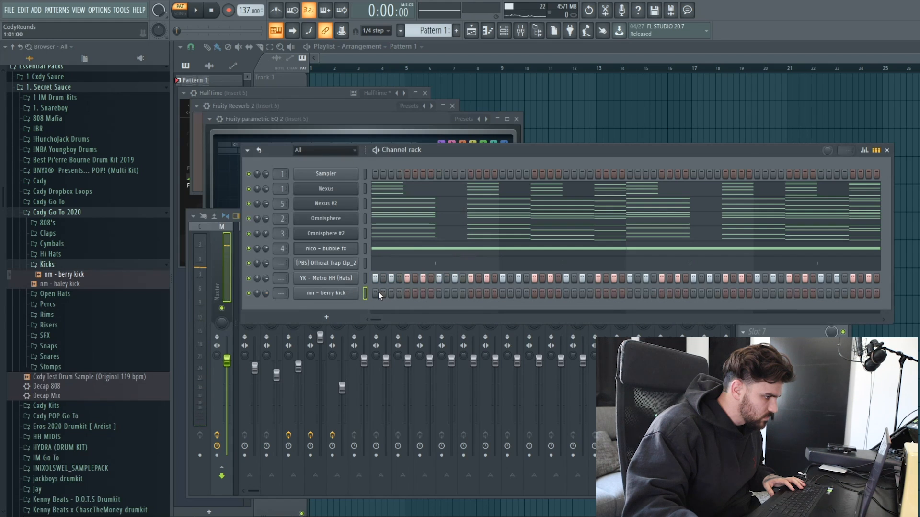
pyautogui.rightClick(338, 293)
pyautogui.click(378, 293)
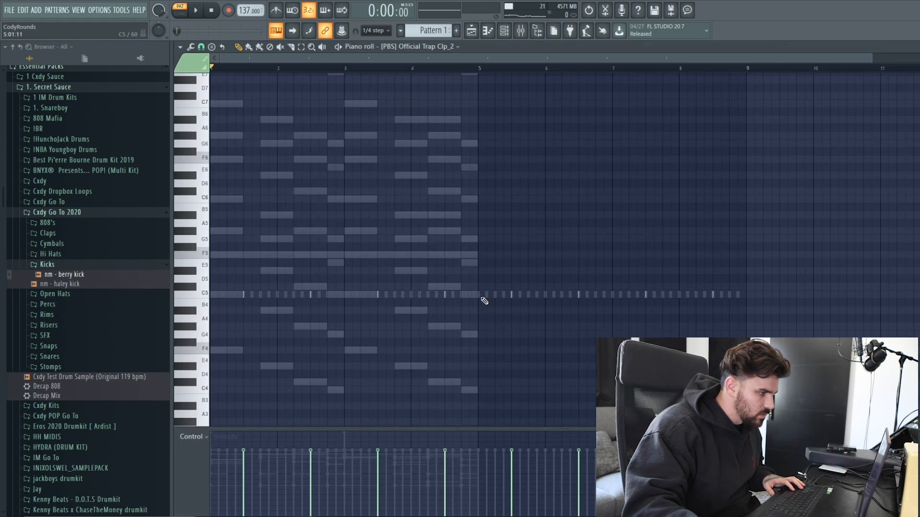
# Step: Delete the clap and hi-hat hits beyond the first four bars in the piano roll
pyautogui.moveTo(481, 299); pyautogui.dragTo(903, 312)
pyautogui.rightClick(692, 294)
pyautogui.rightClick(692, 295)
pyautogui.moveTo(794, 305); pyautogui.dragTo(471, 277)
pyautogui.press('Delete')
# Step: Place berry kick hits at the start of bars 1 and 3 and play the pattern with the channel rack showing
pyautogui.press('F6')
pyautogui.rightClick(353, 294)
pyautogui.click(370, 298)
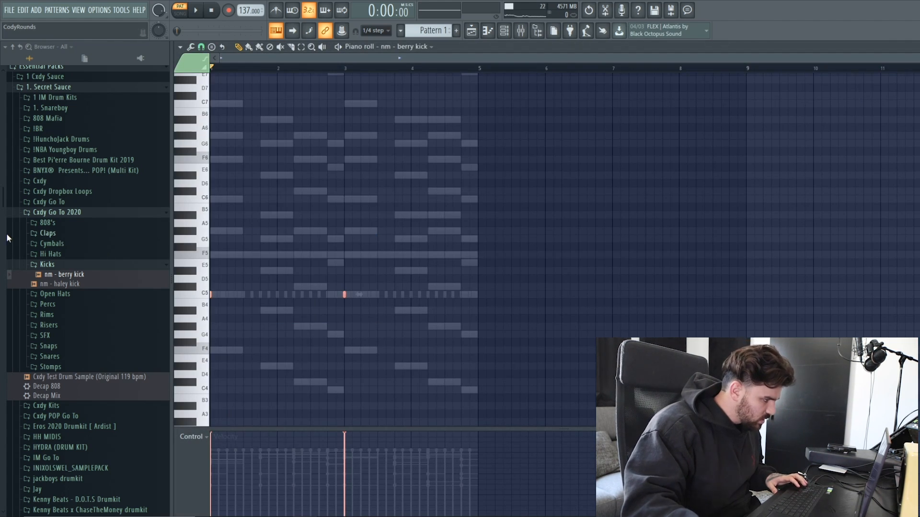
pyautogui.press('space')
pyautogui.click(914, 47)
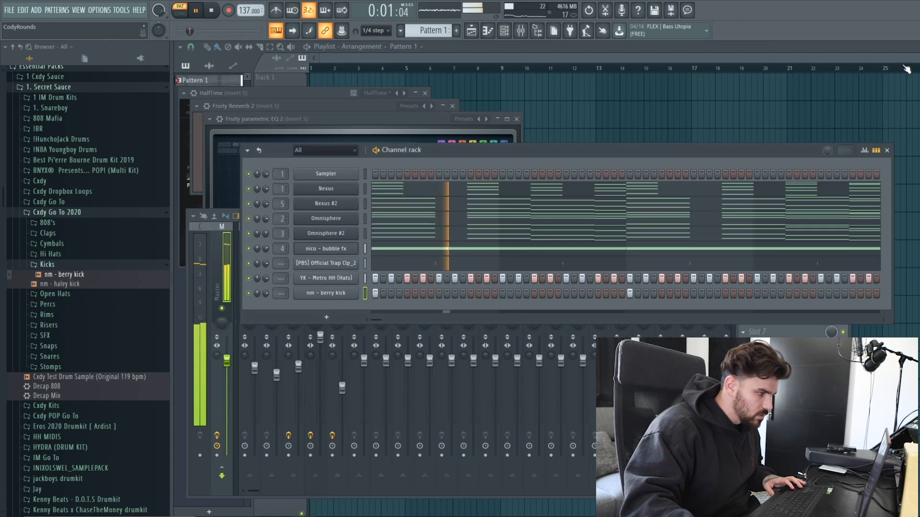
# Step: Add the BOOMIN CLASSIC TRAP HOUSE SNARE 1 sample above the hi-hat, with hits on steps 19, 31, 47 and 51
pyautogui.click(51, 357)
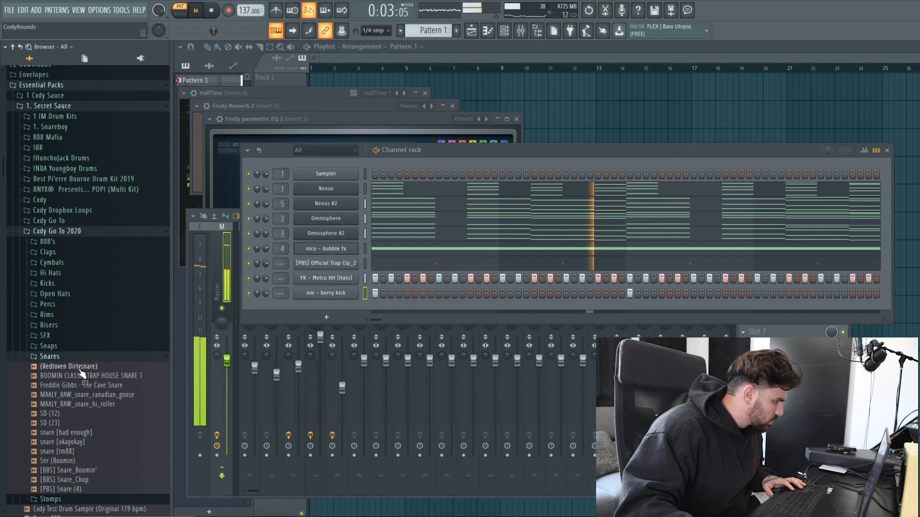
pyautogui.click(111, 377)
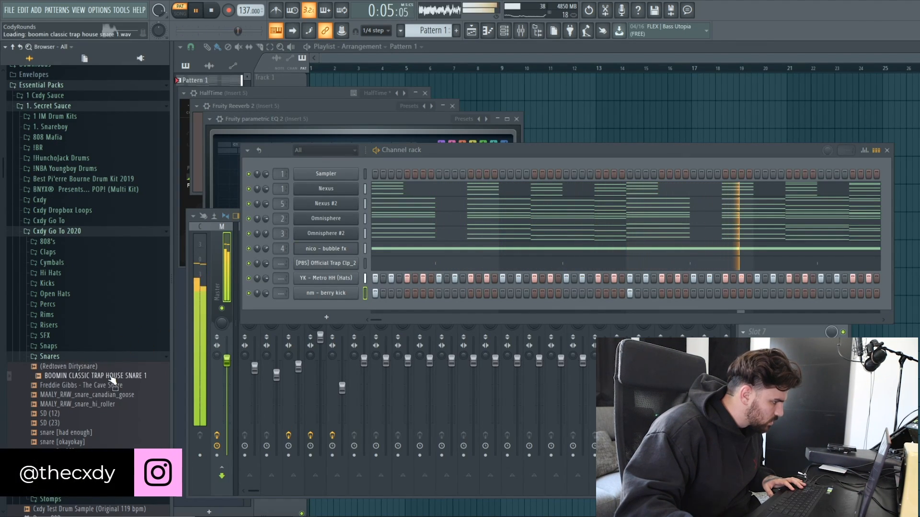
pyautogui.moveTo(117, 376); pyautogui.dragTo(326, 271)
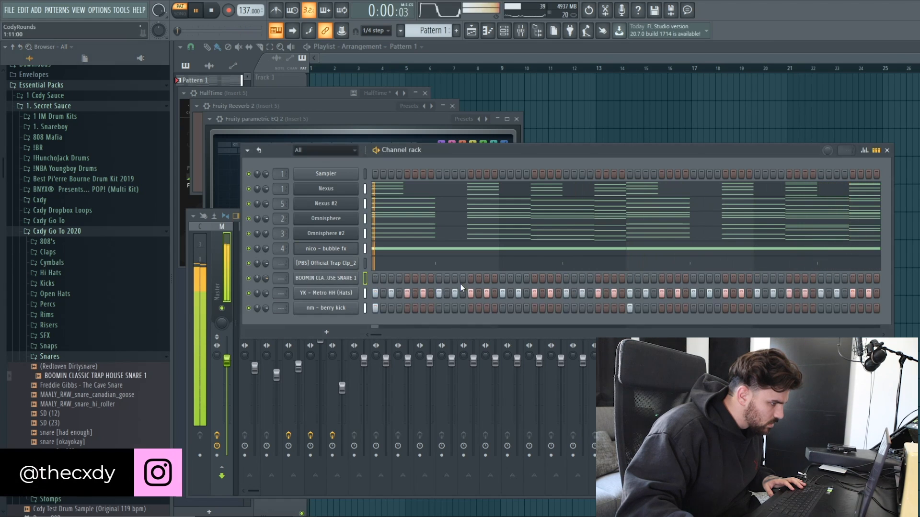
pyautogui.click(518, 278)
pyautogui.click(773, 278)
pyautogui.click(741, 278)
pyautogui.click(614, 277)
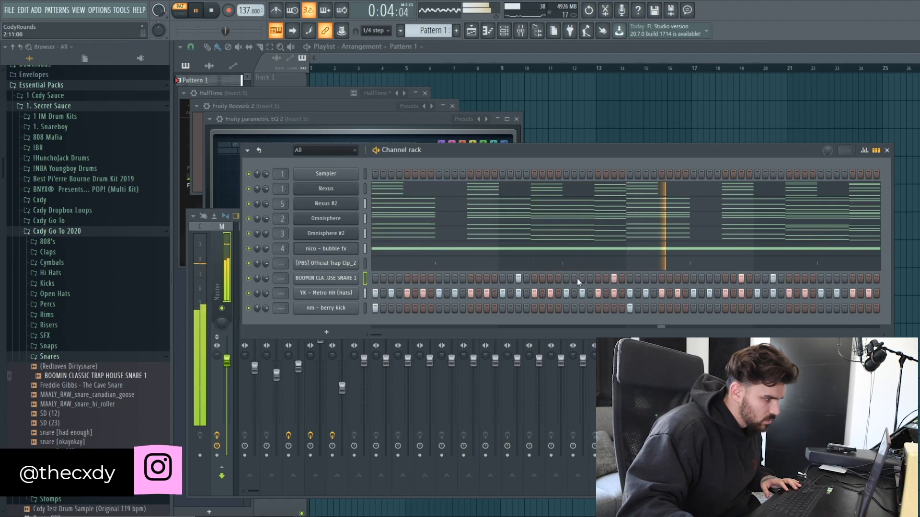
# Step: Add the NM - Tarnish OH open hat with a hit on the first step, and swap its sample for NM - Hndrxx OH
pyautogui.click(77, 357)
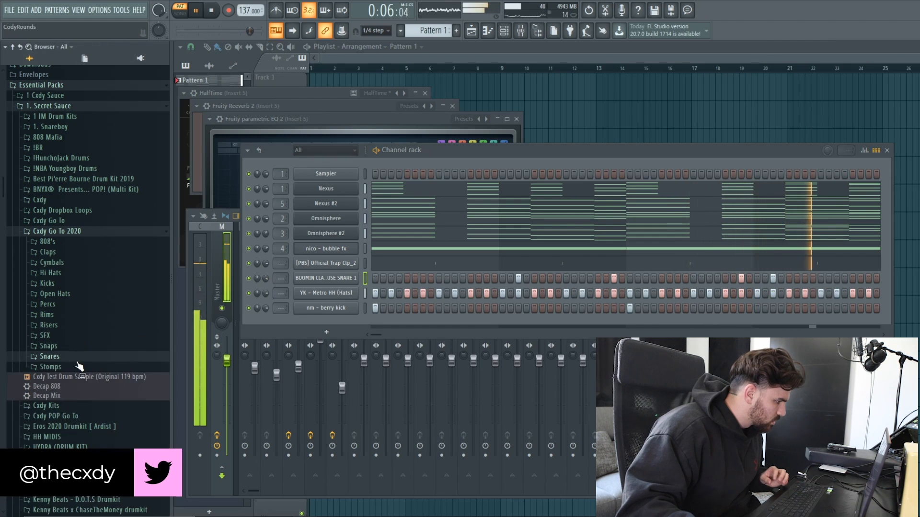
pyautogui.click(77, 294)
pyautogui.click(79, 305)
pyautogui.click(80, 314)
pyautogui.click(87, 342)
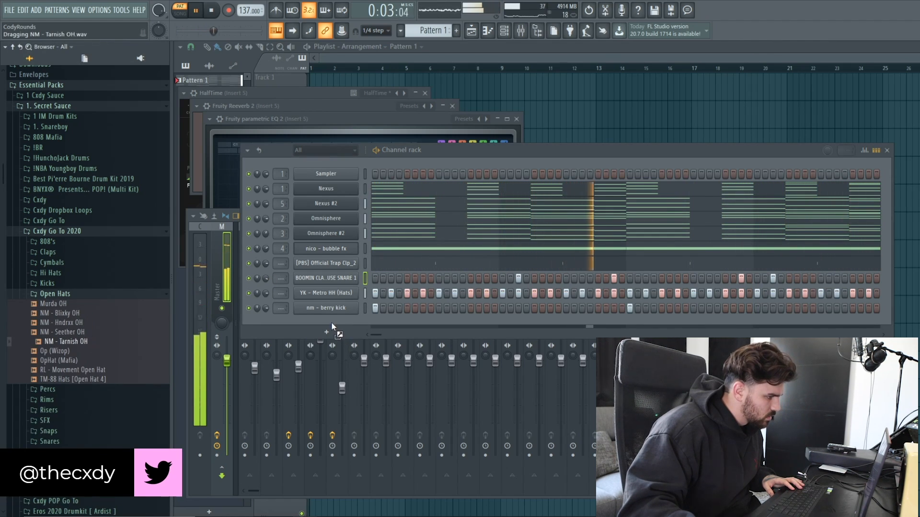
pyautogui.moveTo(332, 326); pyautogui.dragTo(332, 326)
pyautogui.click(87, 323)
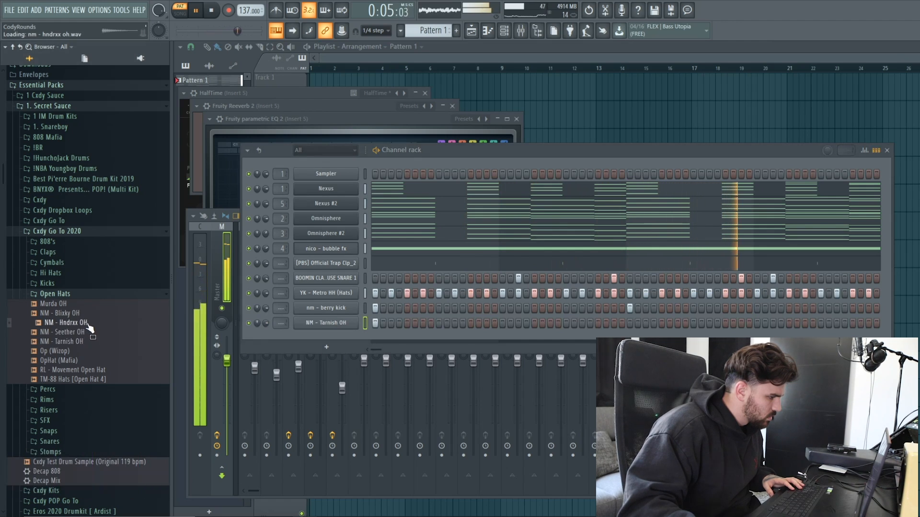
pyautogui.moveTo(349, 329); pyautogui.dragTo(350, 329)
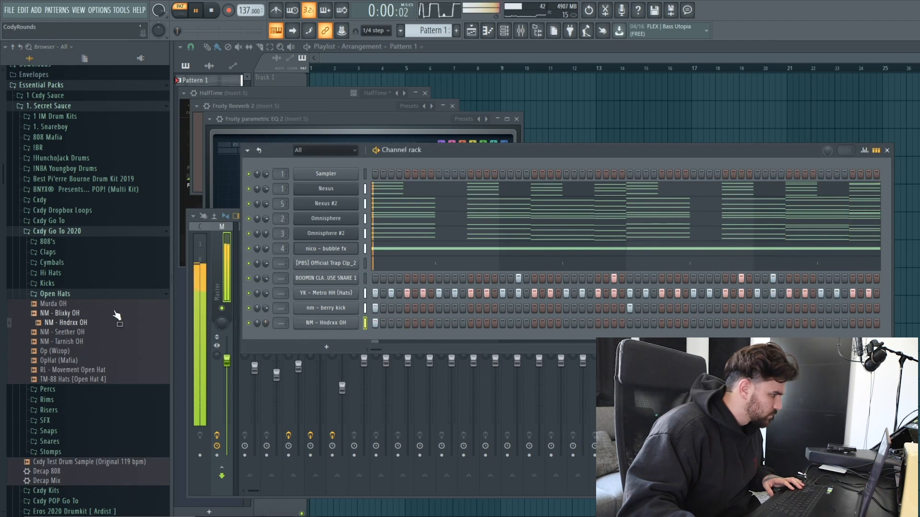
# Step: Add the Murda OH open hat as a new channel with hits on steps 29 and 33
pyautogui.moveTo(92, 308); pyautogui.dragTo(354, 338)
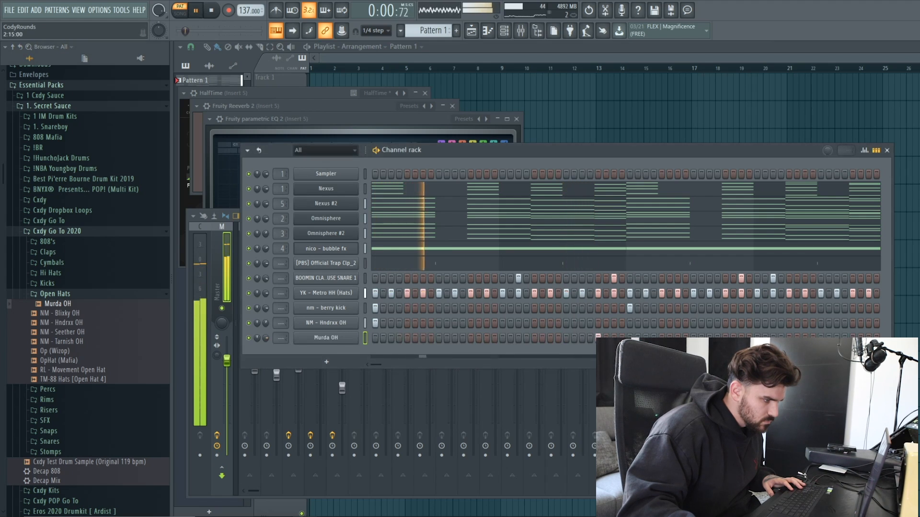
pyautogui.rightClick(355, 335)
pyautogui.click(345, 355)
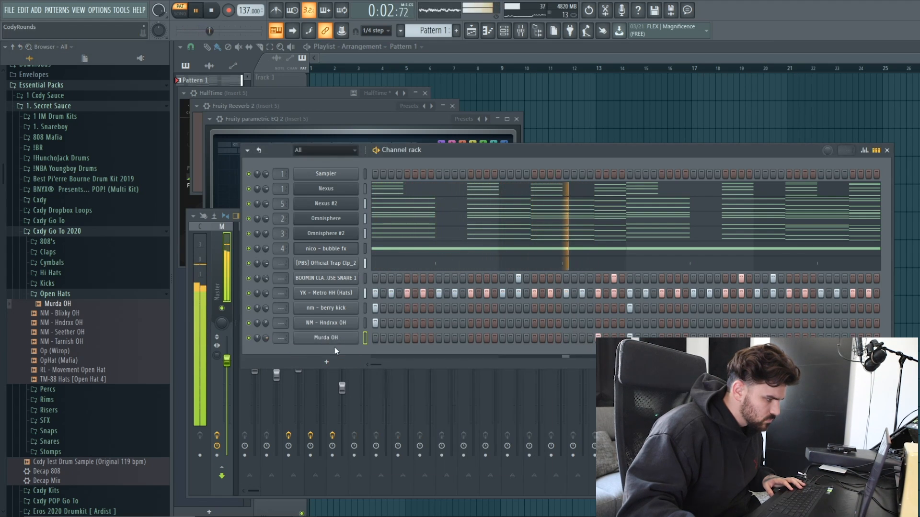
# Step: Try the rio - game hi hat midi on the YK - Metro HH channel
pyautogui.click(331, 339)
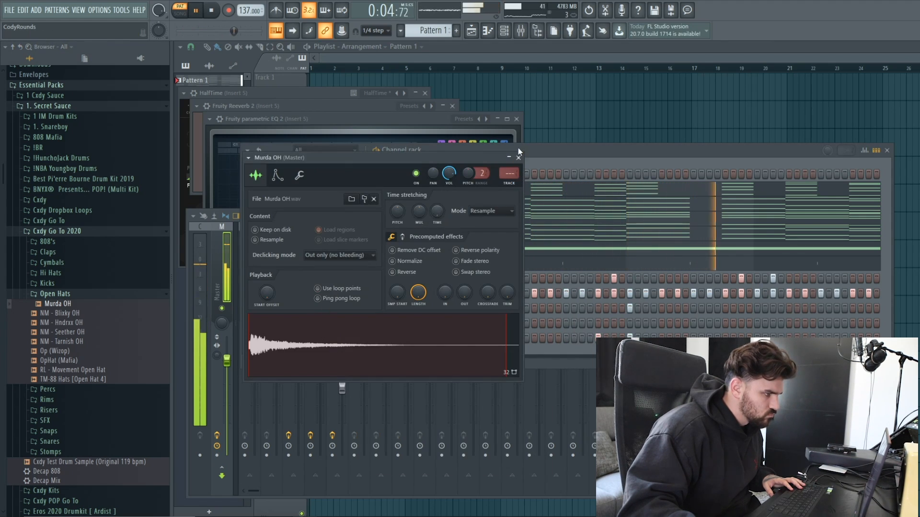
pyautogui.click(519, 157)
pyautogui.press('F7')
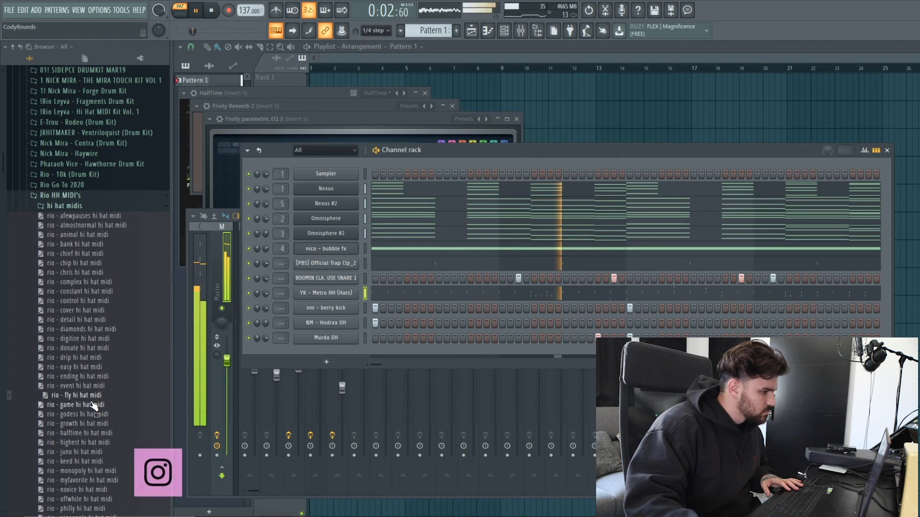
pyautogui.moveTo(92, 404); pyautogui.dragTo(326, 297)
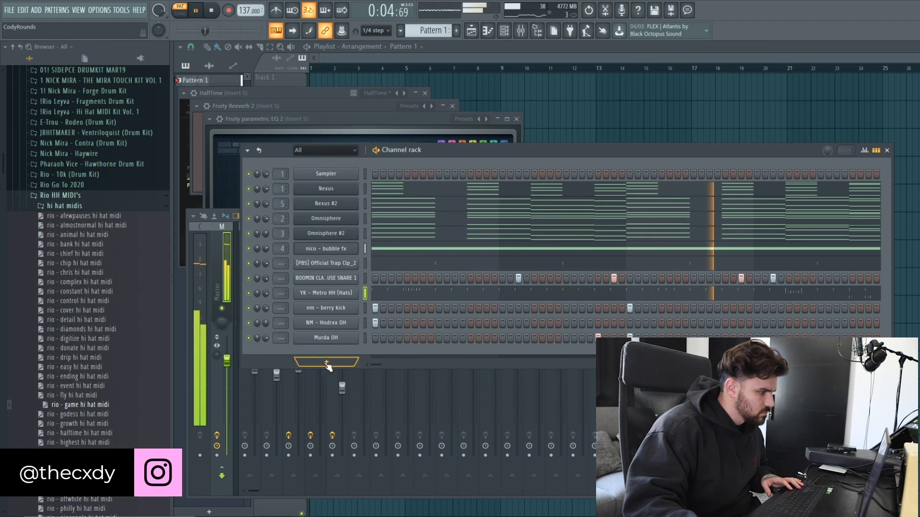
# Step: Browse to the Simple folder of the Cxdy - Hi Hat God KiNdA MIDI kit inside Cxdy Kits
pyautogui.click(112, 199)
pyautogui.scroll(-2, 109, 200)
pyautogui.click(106, 275)
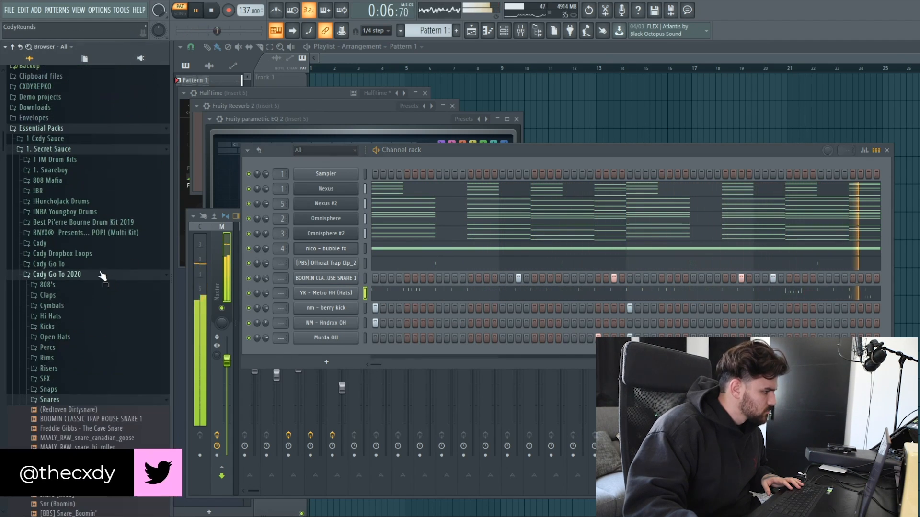
pyautogui.click(71, 265)
pyautogui.click(72, 266)
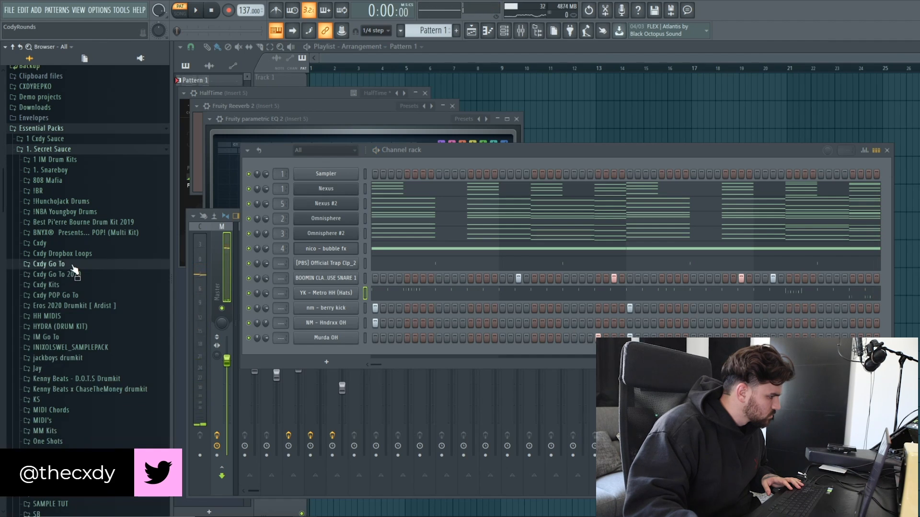
pyautogui.click(73, 275)
pyautogui.scroll(-3, 74, 273)
pyautogui.click(73, 164)
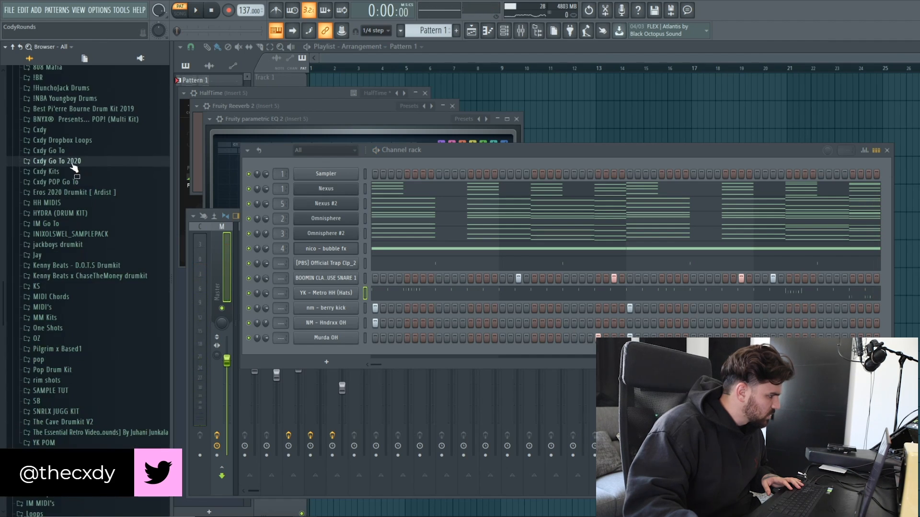
pyautogui.click(72, 183)
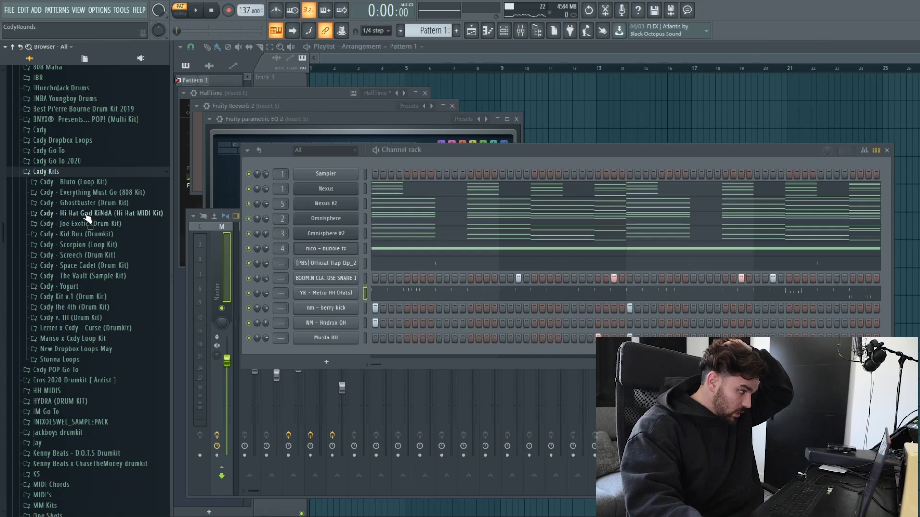
pyautogui.click(57, 235)
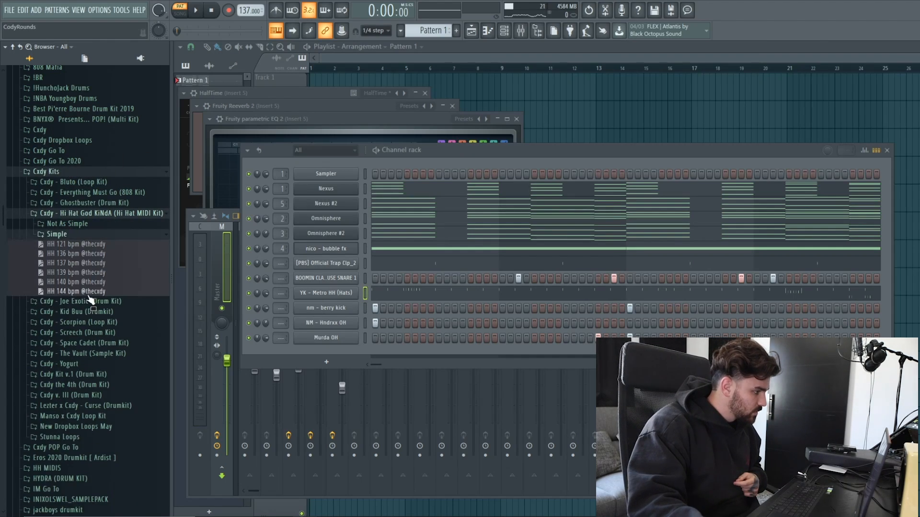
# Step: Try the HH 144 bpm MIDI on the YK - Metro HH channel and delete its notes from bar 5 onward
pyautogui.moveTo(338, 333); pyautogui.dragTo(339, 292)
pyautogui.click(471, 297)
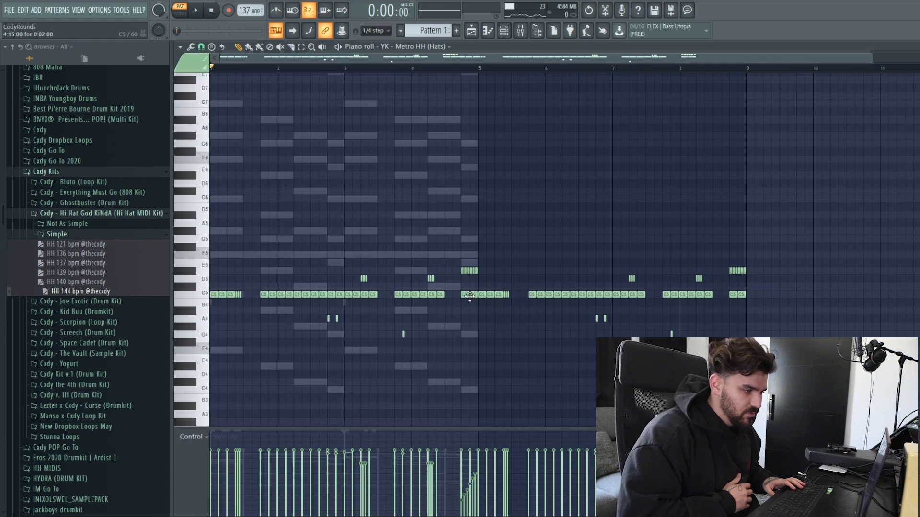
pyautogui.press('space')
pyautogui.moveTo(808, 386); pyautogui.dragTo(485, 198)
pyautogui.press('Delete')
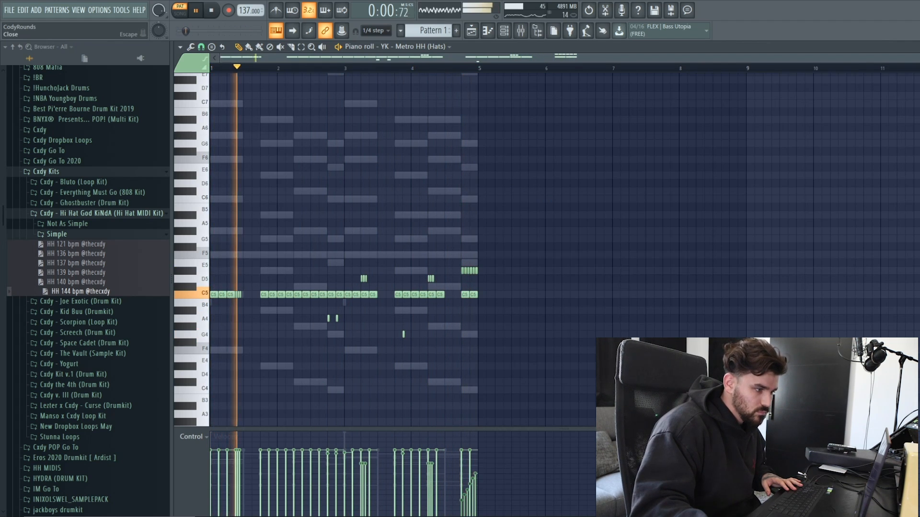
pyautogui.moveTo(485, 282); pyautogui.dragTo(459, 263)
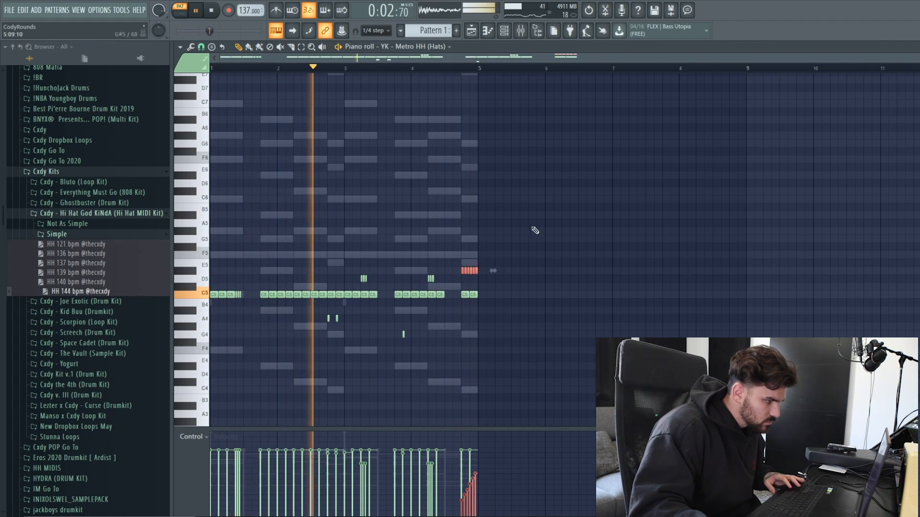
# Step: Audition the HH 140 bpm, HH 139 bpm and HH 137 bpm MIDI patterns on the YK - Metro HH channel
pyautogui.press('F7')
pyautogui.moveTo(76, 281); pyautogui.dragTo(331, 296)
pyautogui.moveTo(76, 273); pyautogui.dragTo(338, 295)
pyautogui.moveTo(77, 263); pyautogui.dragTo(321, 292)
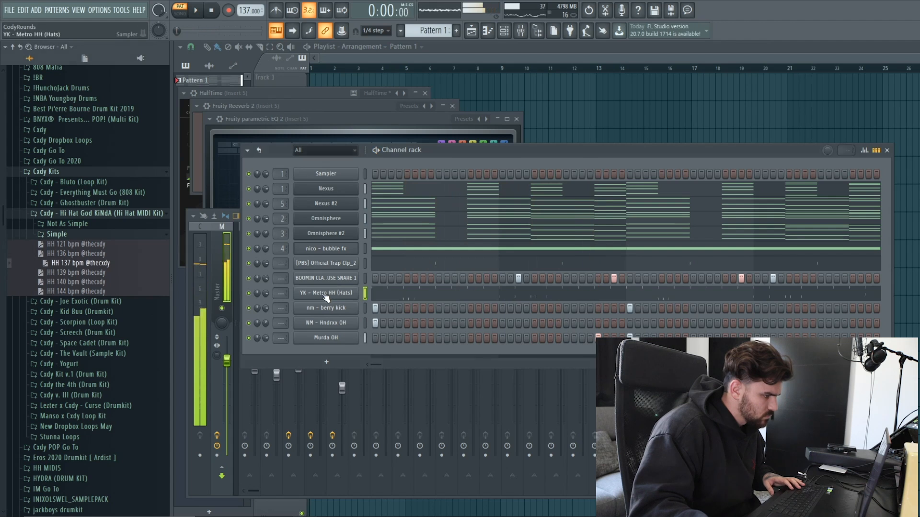
# Step: Load the HH 144 bpm MIDI pattern into the YK - Metro HH channel and stop playback
pyautogui.click(105, 292)
pyautogui.moveTo(106, 292); pyautogui.dragTo(329, 294)
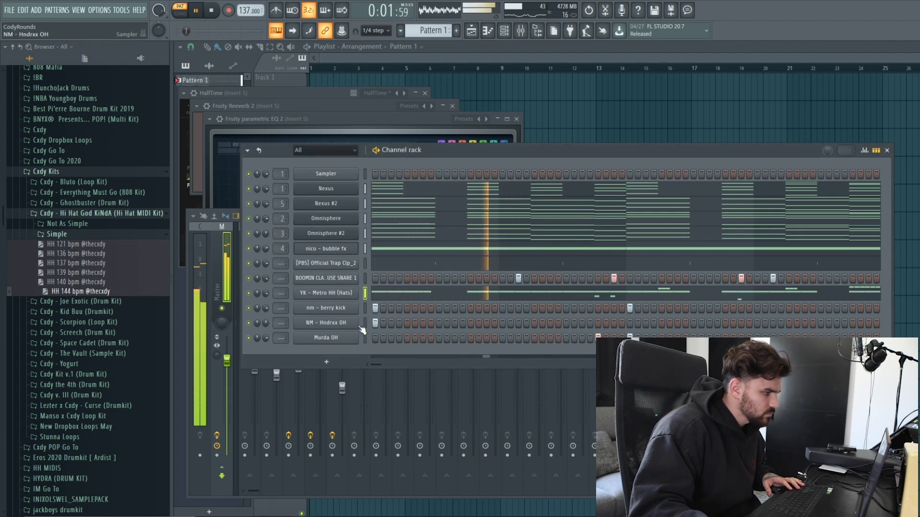
pyautogui.press('space')
pyautogui.moveTo(364, 265); pyautogui.dragTo(365, 340)
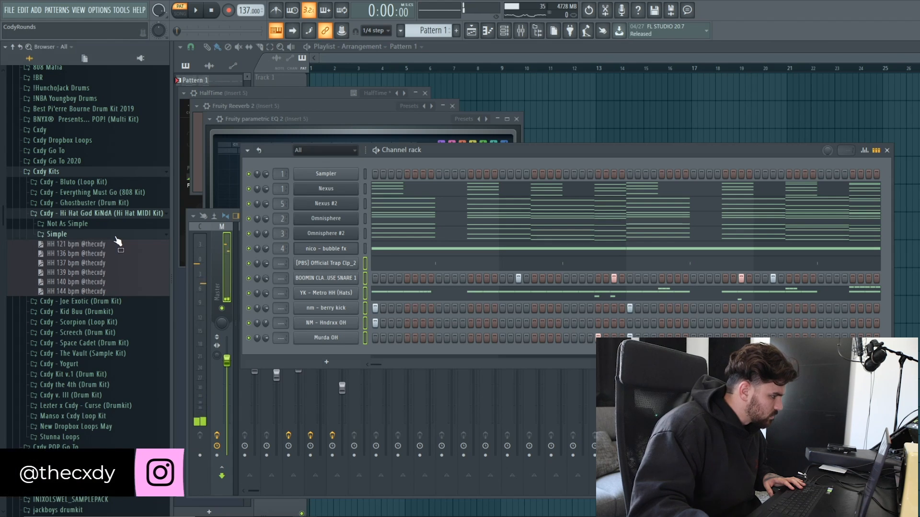
# Step: Add the Dro Beefed 808 from the Everything Must Go kit's Common folder as a new channel that cuts itself
pyautogui.click(114, 236)
pyautogui.click(89, 192)
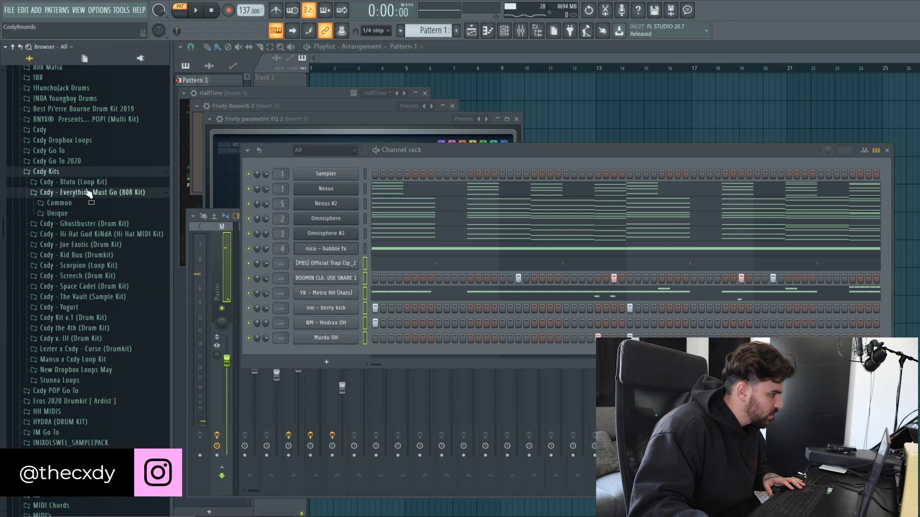
pyautogui.click(89, 203)
pyautogui.click(108, 232)
pyautogui.scroll(1, 101, 249)
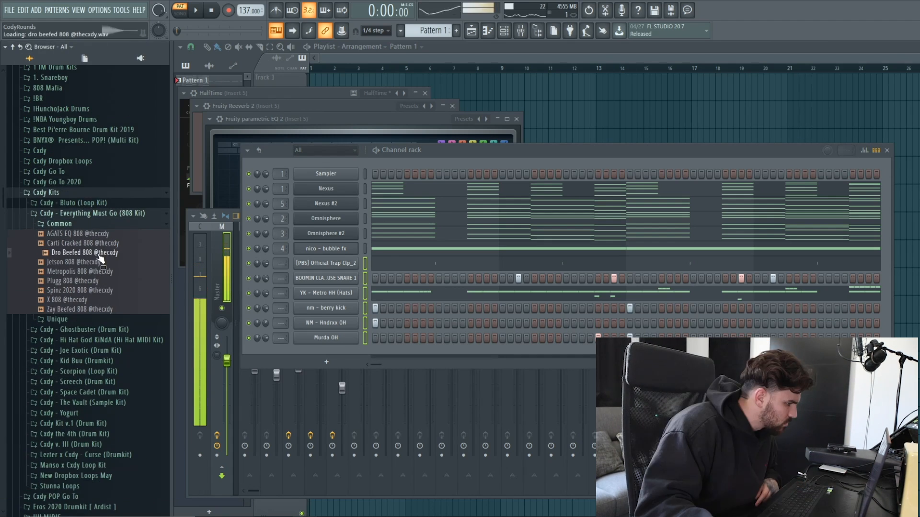
pyautogui.moveTo(340, 347); pyautogui.dragTo(338, 352)
pyautogui.rightClick(338, 353)
pyautogui.click(381, 417)
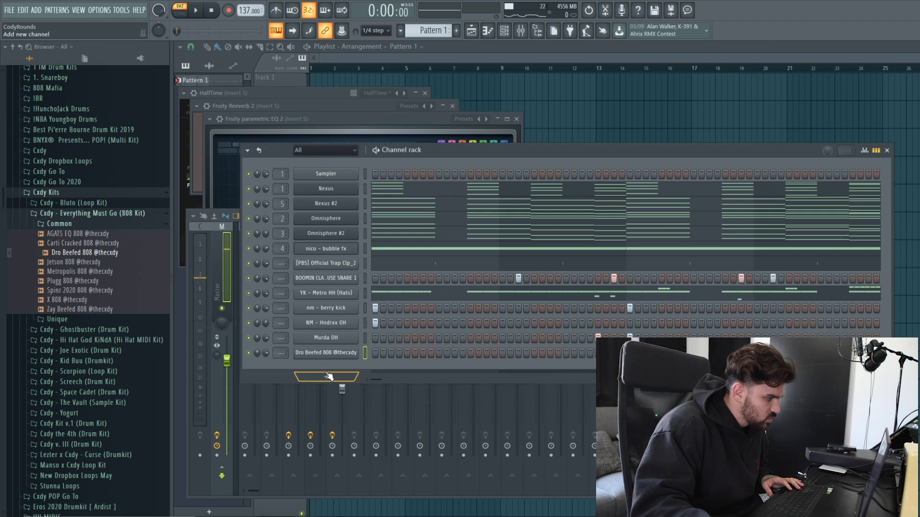
# Step: Route the Dro Beefed 808 channel to mixer track 7
pyautogui.click(312, 355)
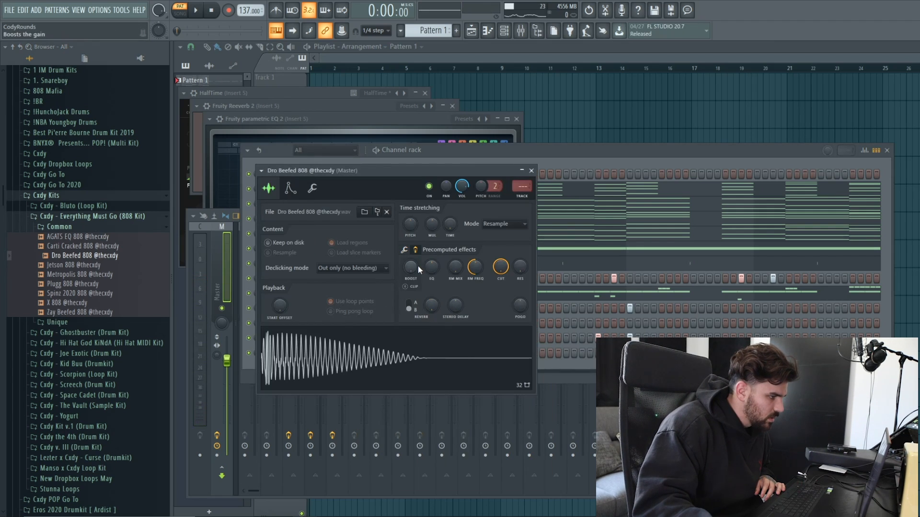
pyautogui.hotkey('ctrl', 'l')
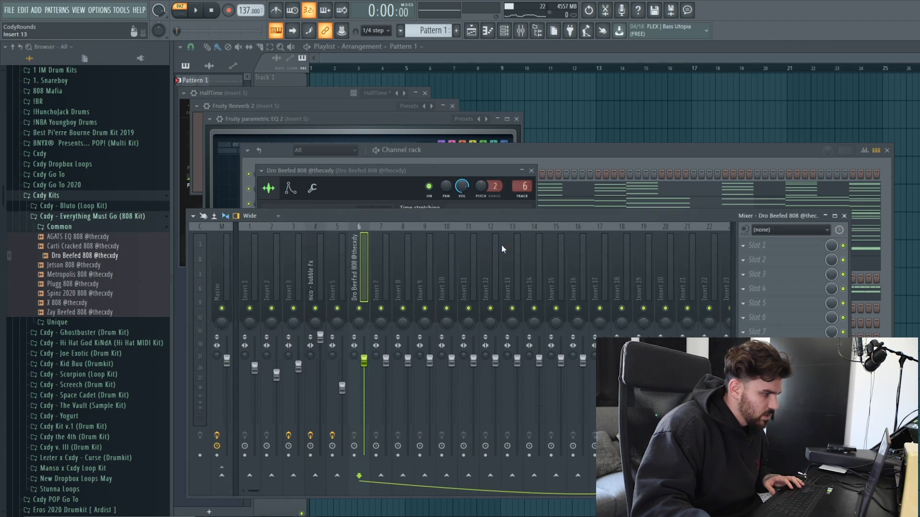
pyautogui.moveTo(522, 196); pyautogui.dragTo(523, 186)
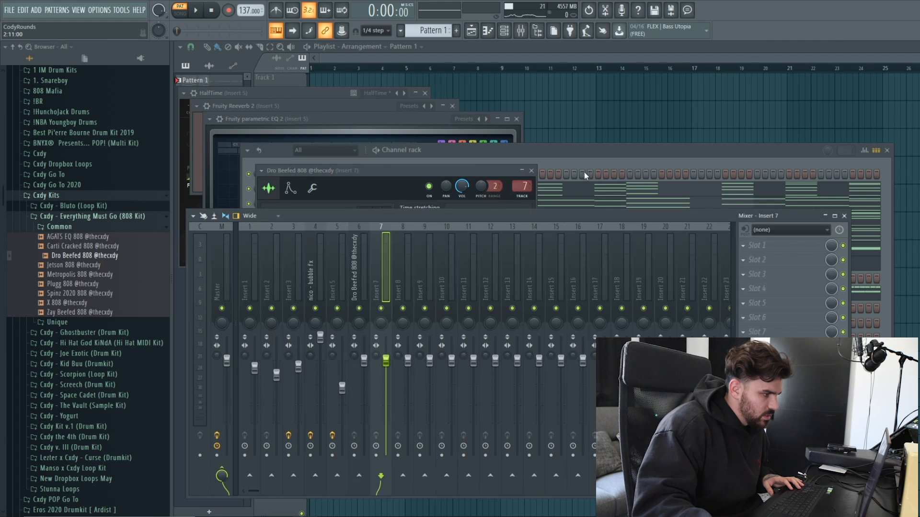
# Step: Route the six drum channels from the trap clap down to Murda OH to mixer tracks 8 through 13
pyautogui.click(573, 156)
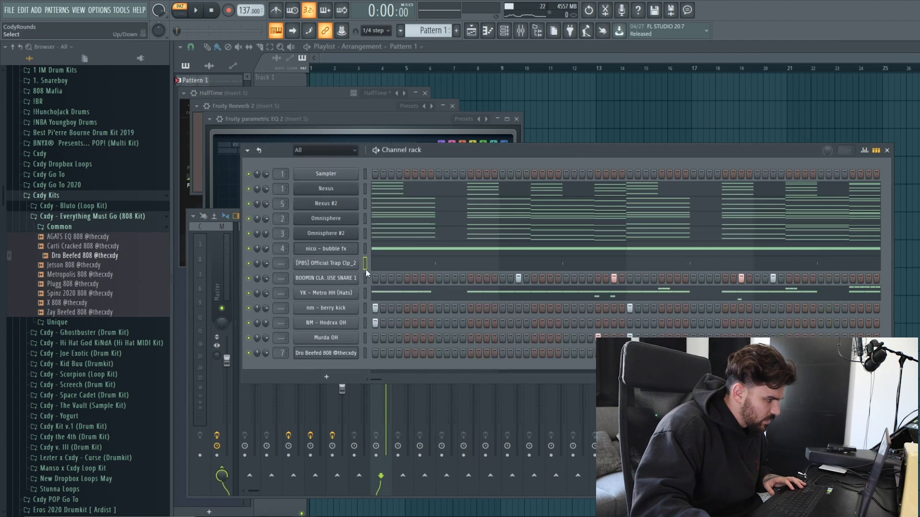
pyautogui.click(522, 31)
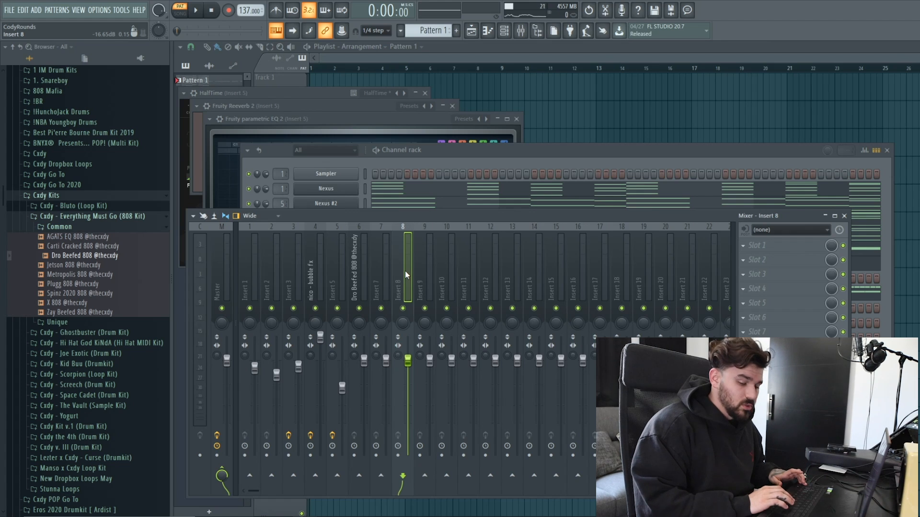
pyautogui.hotkey('ctrl', 'l')
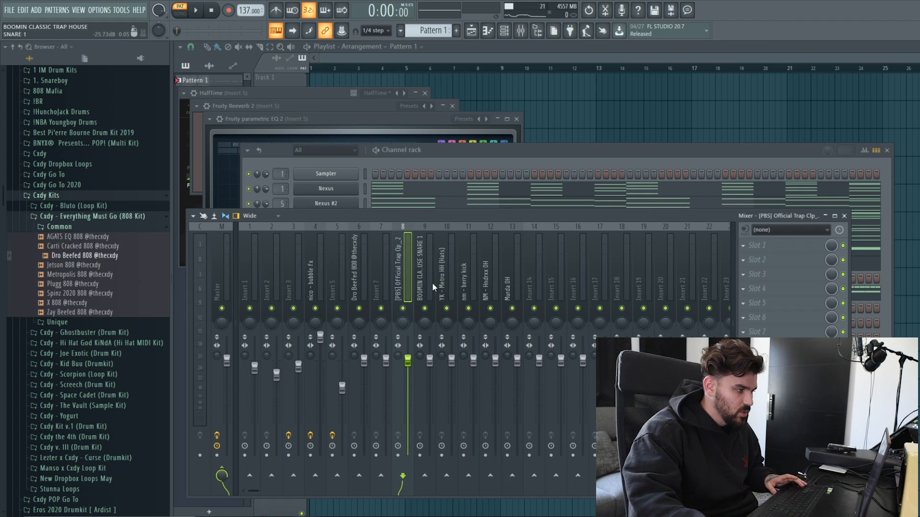
pyautogui.press('F6')
# Step: Draw a short F5 note at the start of bar 1 in the Dro Beefed 808 piano roll
pyautogui.rightClick(327, 357)
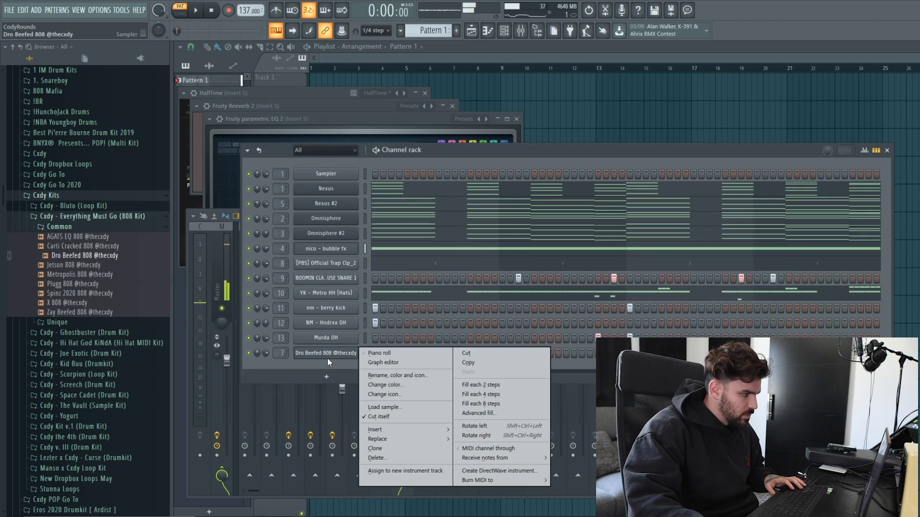
pyautogui.click(393, 354)
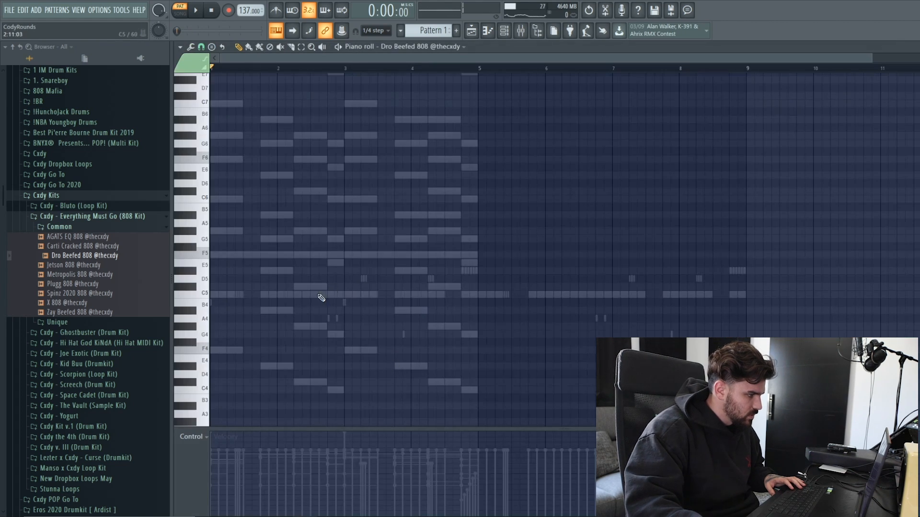
pyautogui.moveTo(253, 302); pyautogui.dragTo(182, 305)
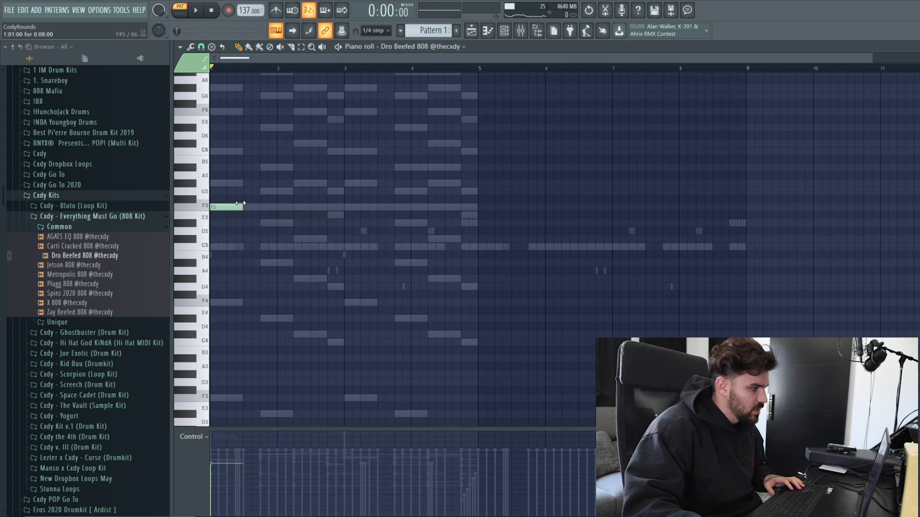
pyautogui.keyDown('ctrl'); pyautogui.scroll(2, 339, 187); pyautogui.keyUp('ctrl')
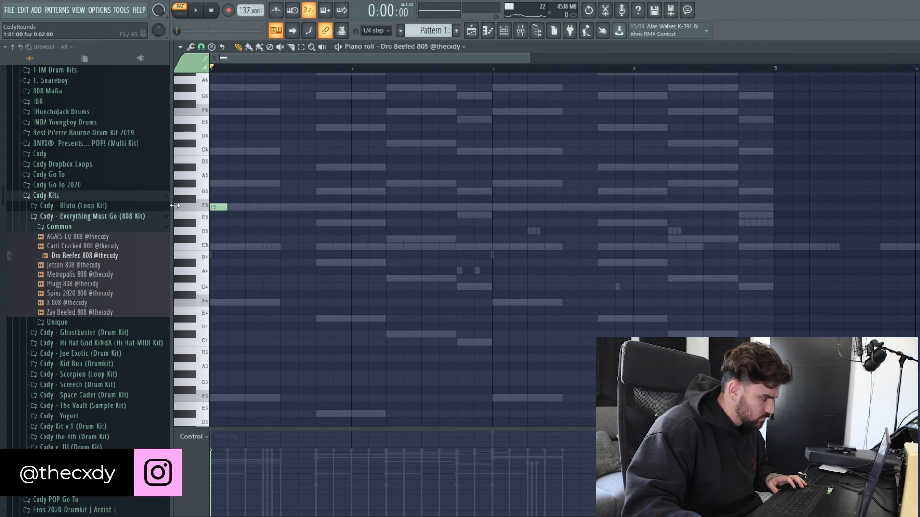
# Step: Play the pattern and add one-beat D#5, C#5 and C5 808 notes at the following chord changes through bar 2
pyautogui.press('space')
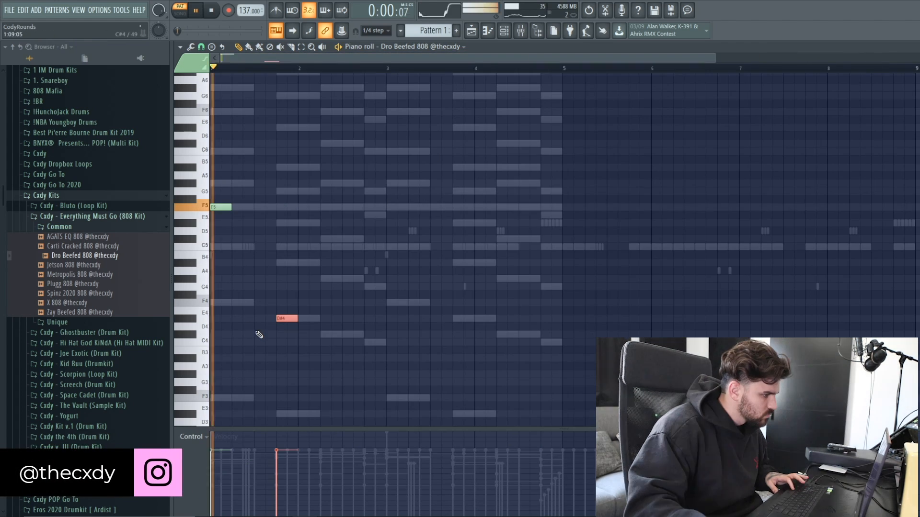
pyautogui.hotkey('ctrl', 'Up')
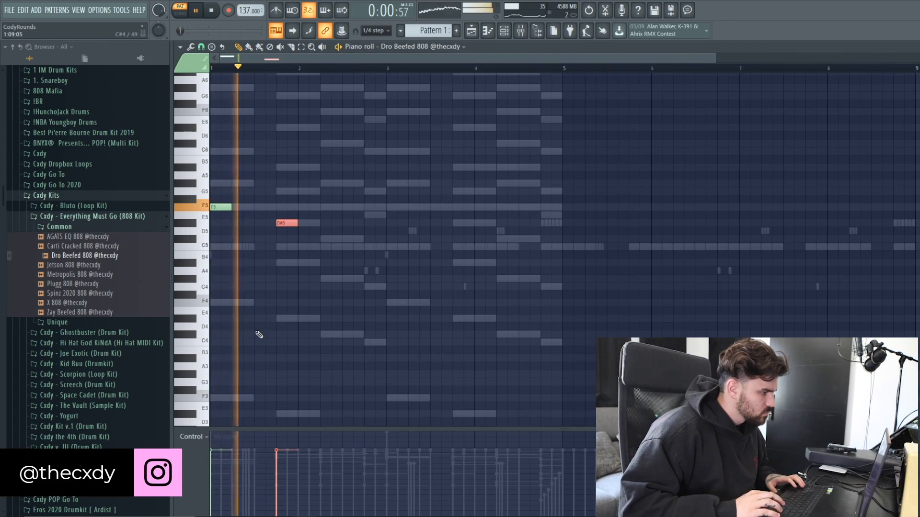
pyautogui.click(323, 335)
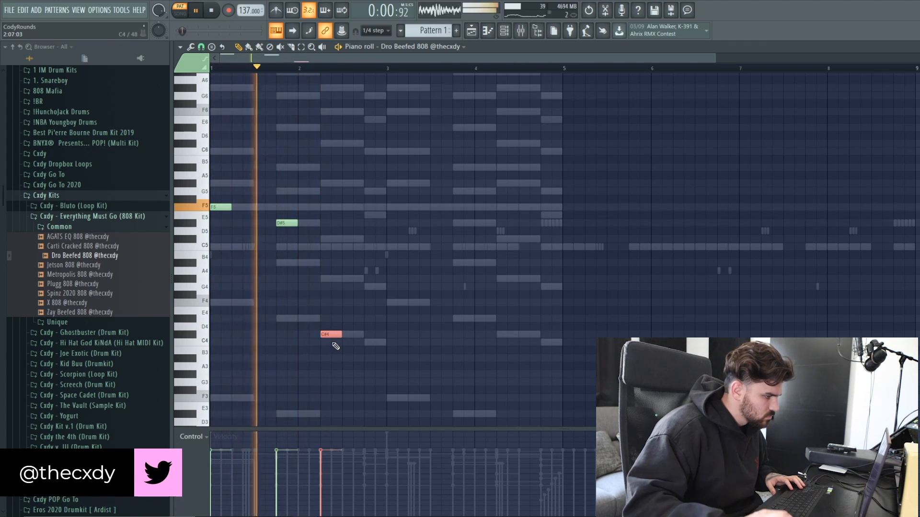
pyautogui.hotkey('ctrl', 'Up')
pyautogui.click(368, 343)
pyautogui.hotkey('ctrl', 'Up')
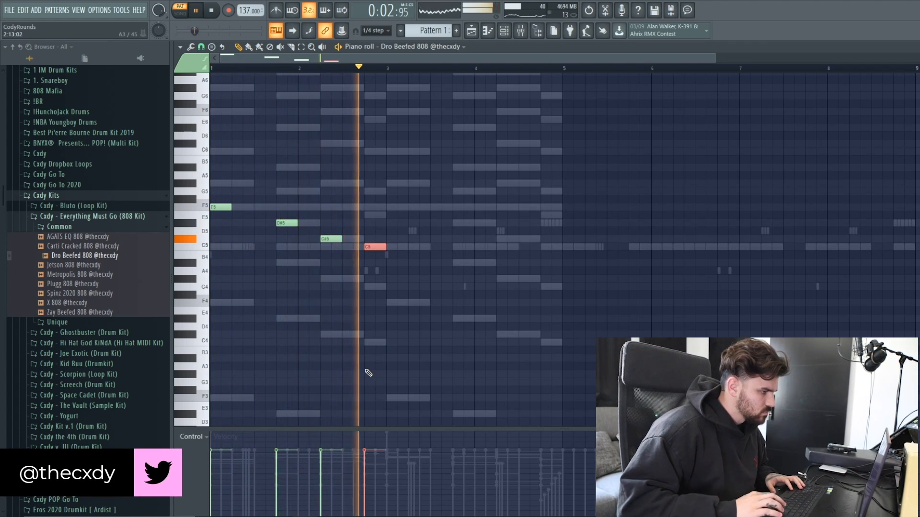
# Step: Duplicate the four 808 notes into bars 3 and 4
pyautogui.hotkey('ctrl', 'a')
pyautogui.hotkey('ctrl', 'b')
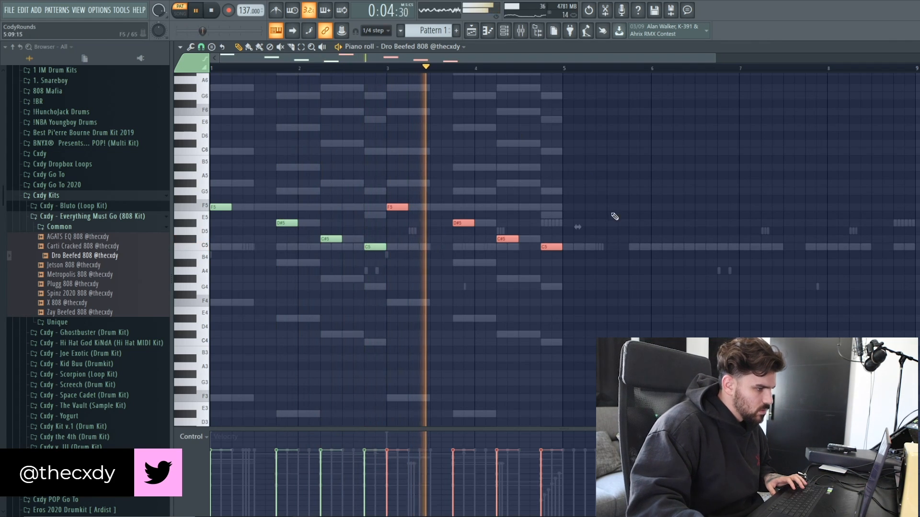
pyautogui.hotkey('ctrl', 'd')
# Step: Delete all YK - Metro HH hi-hat notes from bar 5 onward
pyautogui.moveTo(569, 259); pyautogui.dragTo(917, 216)
pyautogui.press('Delete')
pyautogui.rightClick(752, 276)
pyautogui.rightClick(794, 287)
pyautogui.rightClick(706, 272)
pyautogui.rightClick(695, 272)
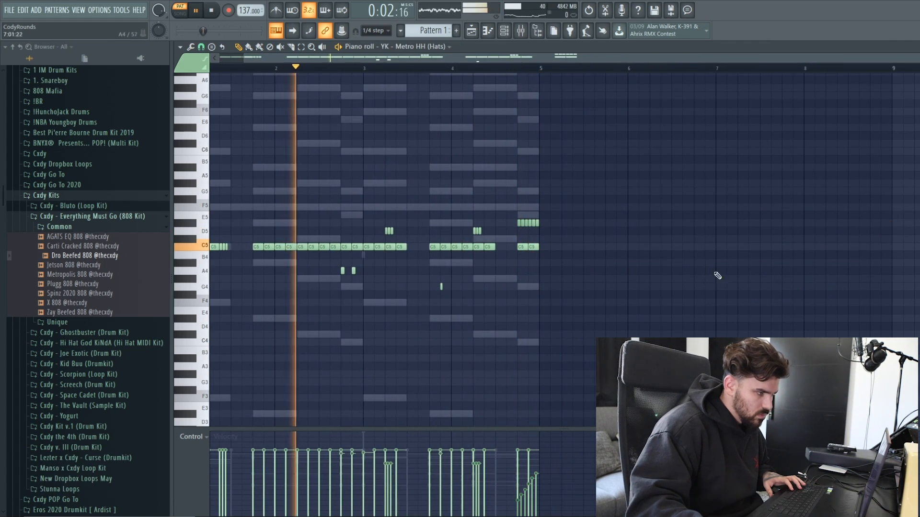
# Step: Try the Dro Beefed 808 notes one octave higher, return them to their original octave and shorten every note to half a beat
pyautogui.click(449, 47)
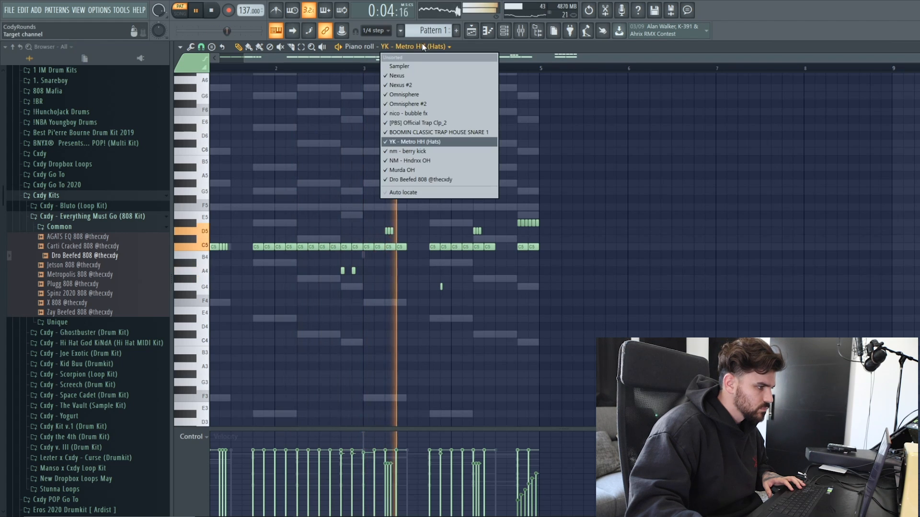
pyautogui.click(422, 167)
pyautogui.scroll(-2, 409, 208)
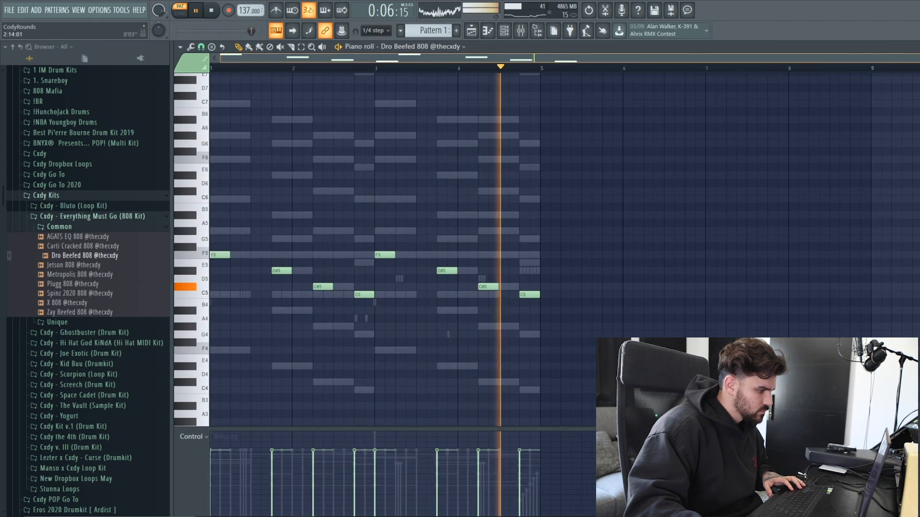
pyautogui.scroll(2, 363, 137)
pyautogui.hotkey('ctrl', 'a')
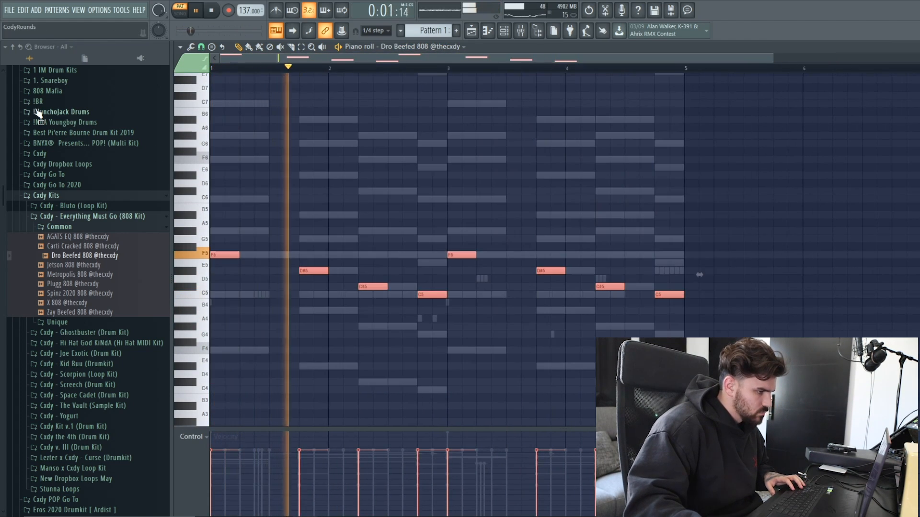
pyautogui.hotkey('ctrl', 'Up')
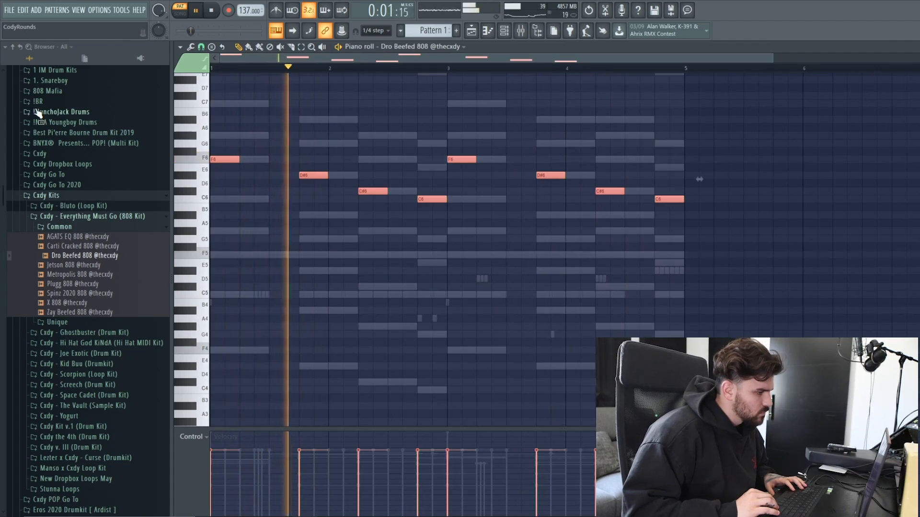
pyautogui.press('space')
pyautogui.hotkey('ctrl', 'Down')
pyautogui.hotkey('ctrl', 'd')
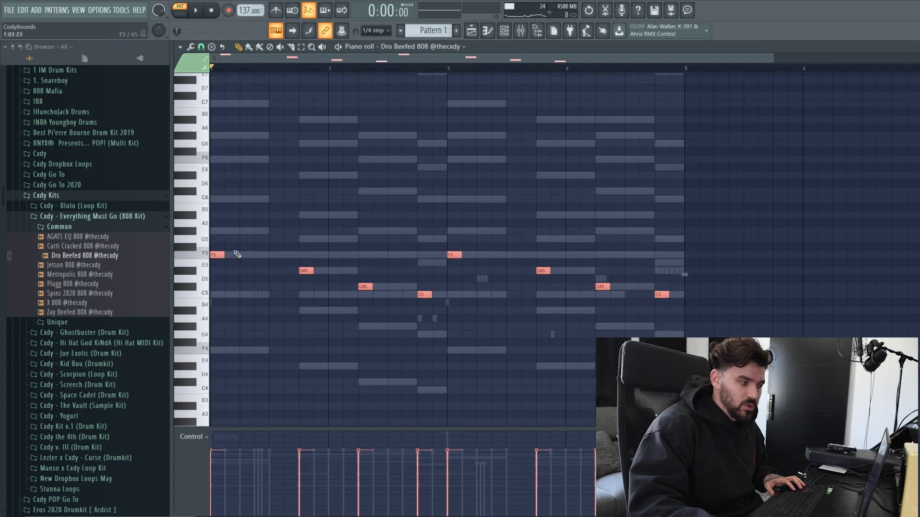
# Step: Add a half-beat F5 808 note in the middle of bar 1 and C#6 notes just before the last notes of bars 2 and 4
pyautogui.scroll(-1, 275, 94)
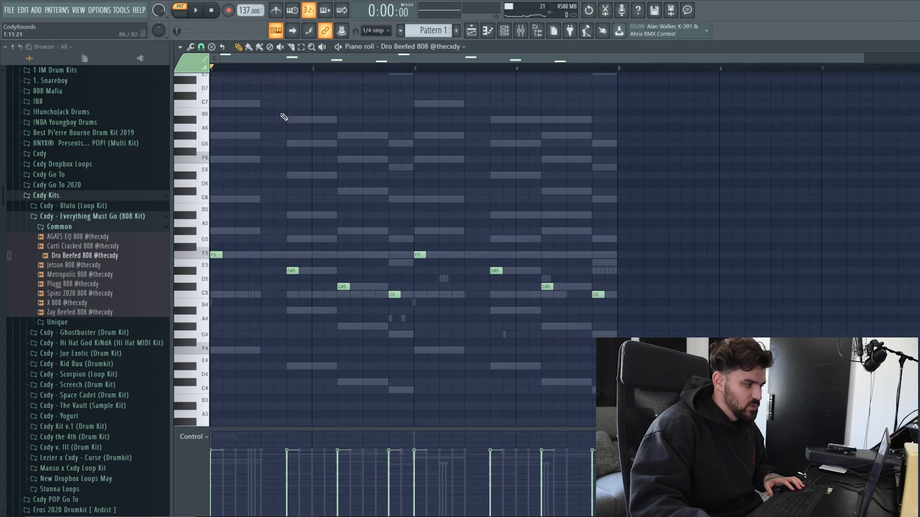
pyautogui.scroll(2, 369, 220)
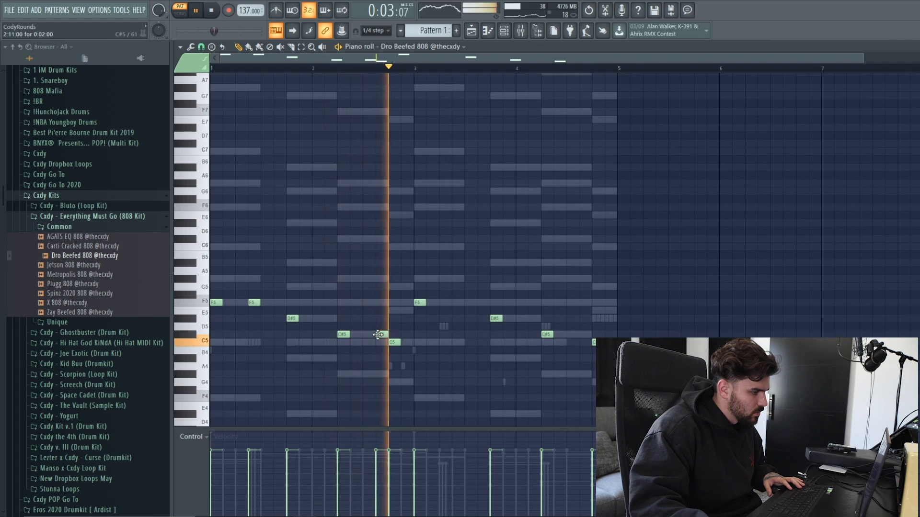
pyautogui.moveTo(381, 334); pyautogui.dragTo(381, 238)
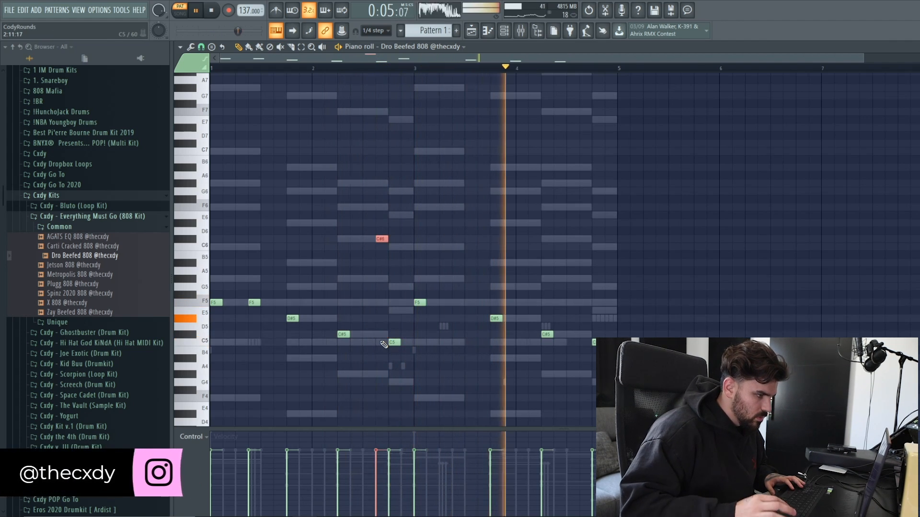
pyautogui.click(580, 334)
pyautogui.keyDown('ctrl'); pyautogui.click(584, 335); pyautogui.keyUp('ctrl')
pyautogui.hotkey('ctrl', 'Up')
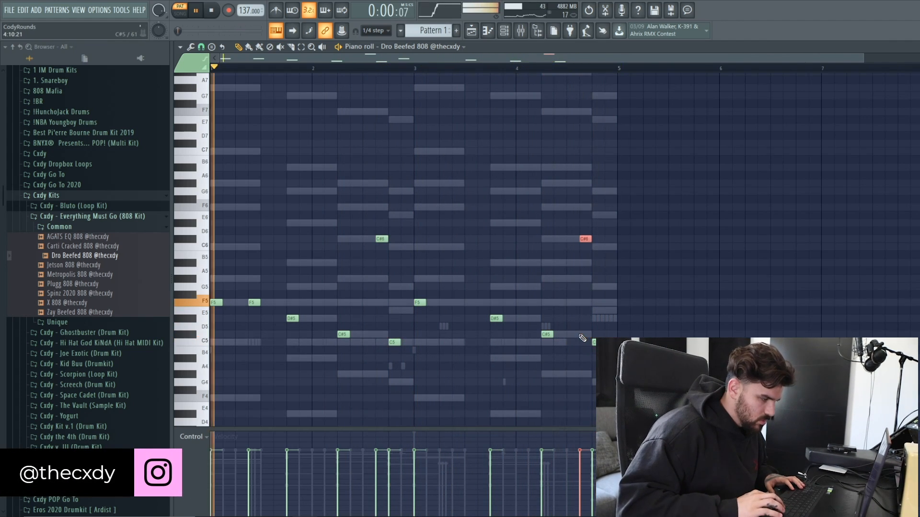
# Step: Delete the extra C# notes before the last 808 notes of bars 2 and 4, and add a half-beat F5 in bar 3
pyautogui.moveTo(381, 231); pyautogui.dragTo(389, 245)
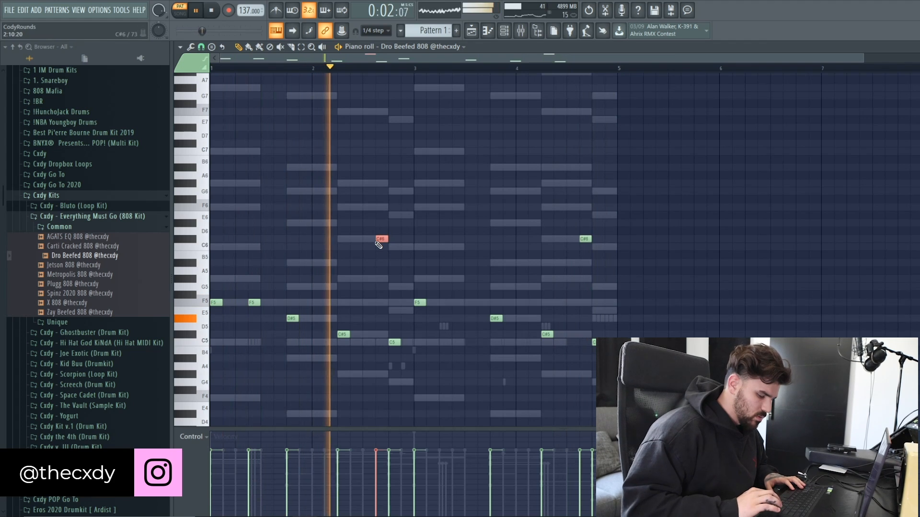
pyautogui.hotkey('ctrl', 'Down')
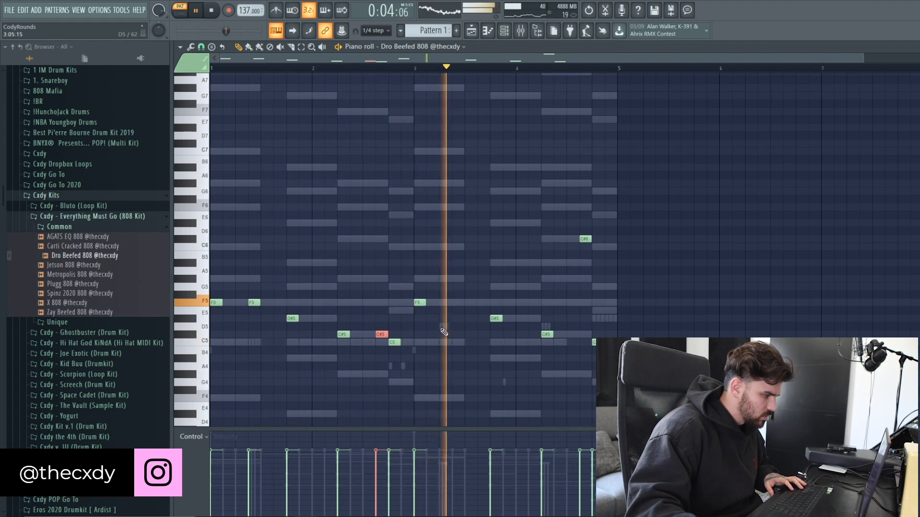
pyautogui.rightClick(384, 335)
pyautogui.click(455, 303)
pyautogui.rightClick(585, 239)
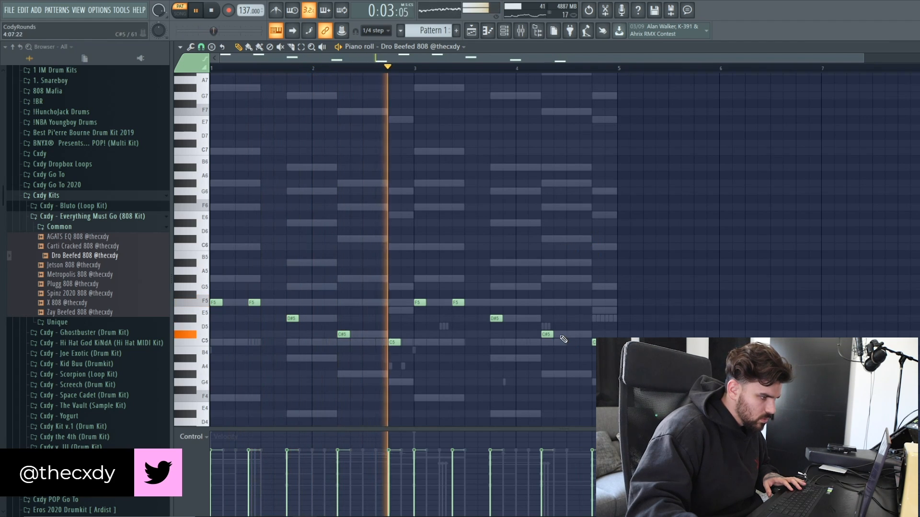
# Step: Try an extra D#5 808 note in bar 4, remove it and add a half-beat C#5 right after the existing C#5
pyautogui.click(531, 319)
pyautogui.rightClick(534, 318)
pyautogui.click(558, 335)
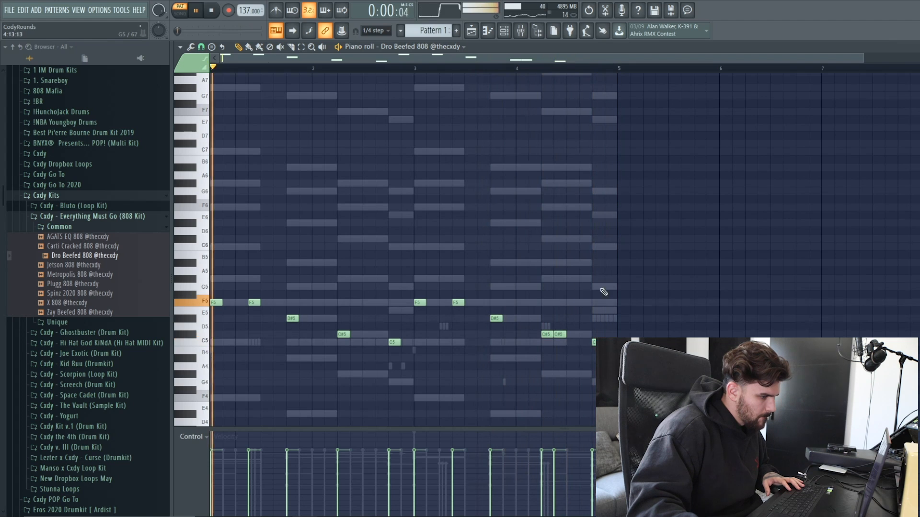
# Step: Raise the last C5 808 notes of bars 2 and 4 one octave, and return the bar 2 note to C5
pyautogui.keyDown('ctrl'); pyautogui.click(394, 342); pyautogui.keyUp('ctrl')
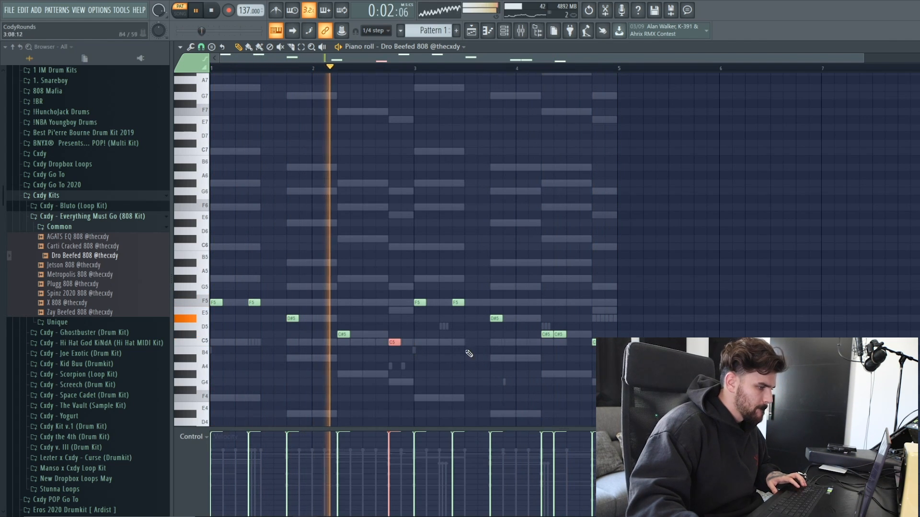
pyautogui.keyDown('ctrl'); pyautogui.keyDown('shift'); pyautogui.click(598, 342); pyautogui.keyUp('shift'); pyautogui.keyUp('ctrl')
pyautogui.hotkey('ctrl', 'Up')
pyautogui.keyDown('ctrl'); pyautogui.click(542, 177); pyautogui.keyUp('ctrl')
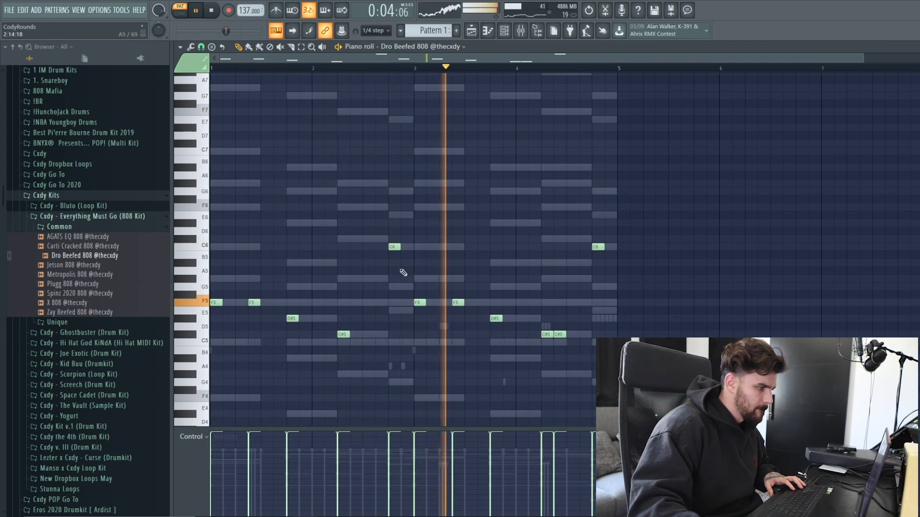
pyautogui.moveTo(494, 261); pyautogui.dragTo(365, 225)
pyautogui.hotkey('ctrl', 'Down')
pyautogui.keyDown('ctrl'); pyautogui.click(567, 264); pyautogui.keyUp('ctrl')
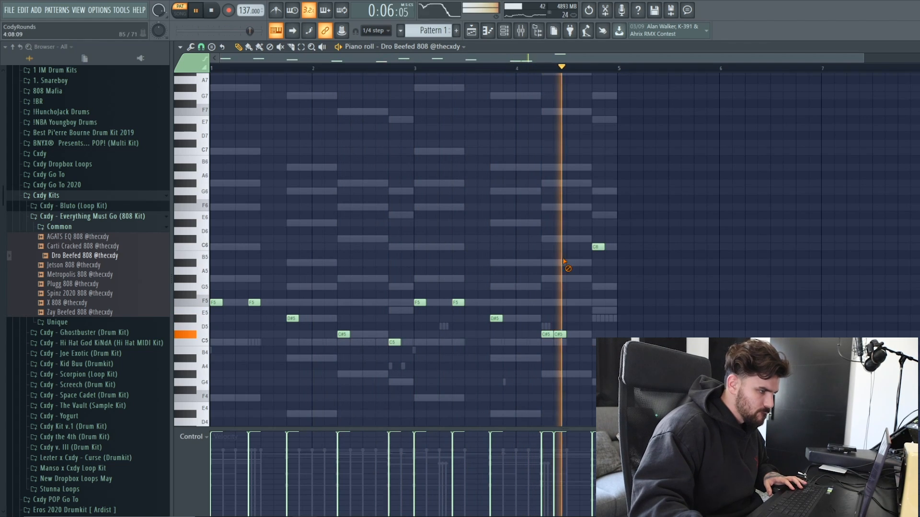
# Step: Move the nm - berry kick channel next to Dro Beefed 808 and paste a copy of the 808 notes into its piano roll
pyautogui.click(508, 33)
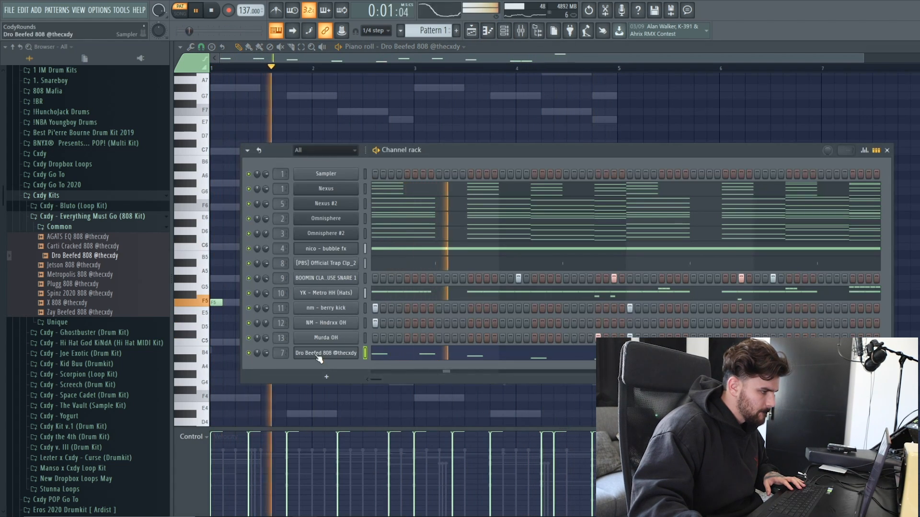
pyautogui.moveTo(266, 353); pyautogui.dragTo(266, 358)
pyautogui.moveTo(340, 309); pyautogui.dragTo(360, 343)
pyautogui.click(365, 352)
pyautogui.hotkey('ctrl', 'v')
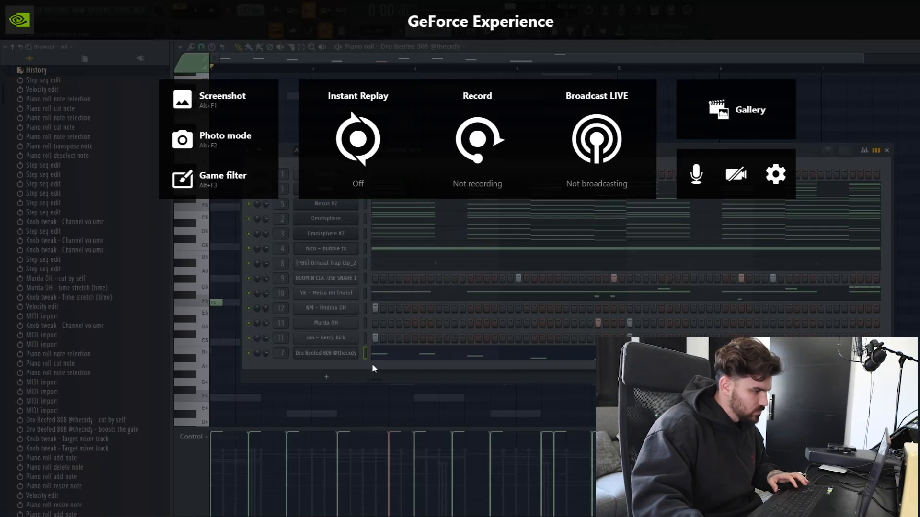
pyautogui.click(401, 389)
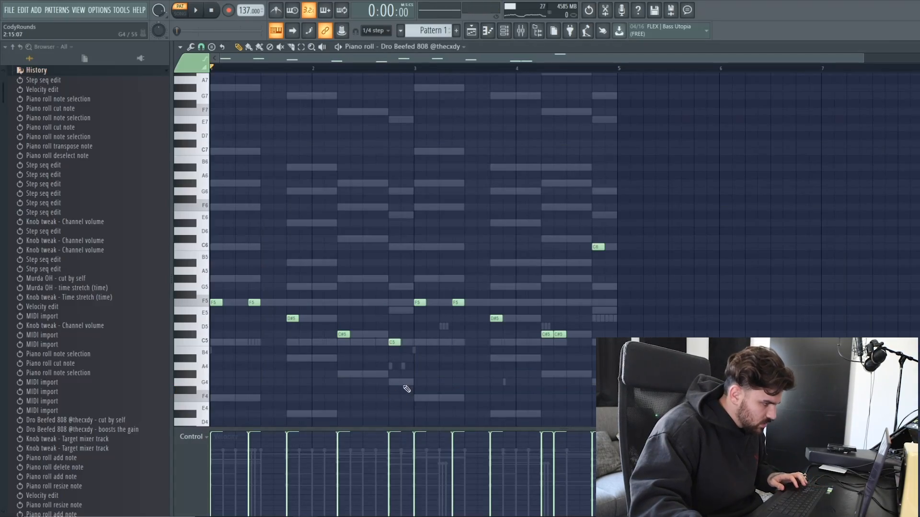
pyautogui.press('space')
pyautogui.press('space')
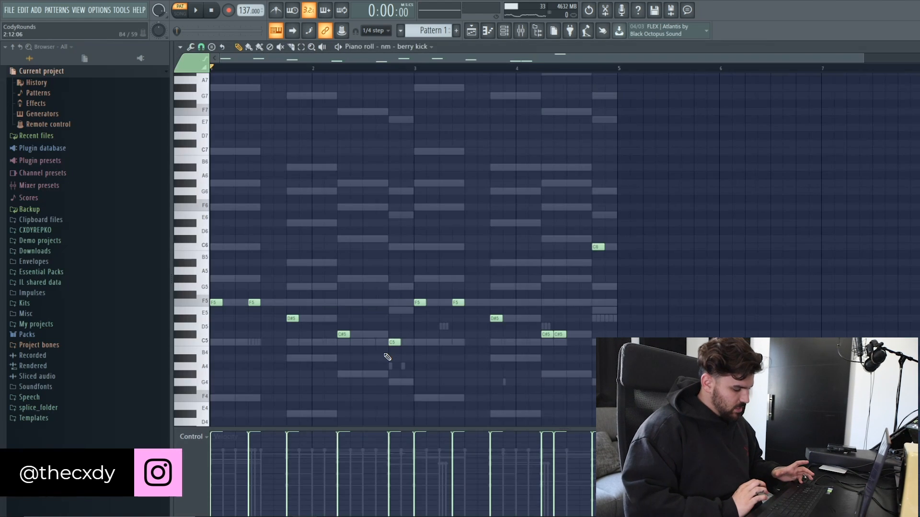
# Step: Bring all nm - berry kick notes to C5 with the limiter, using a C5 to C5 keyboard range
pyautogui.hotkey('ctrl', 'a')
pyautogui.hotkey('alt', 'k')
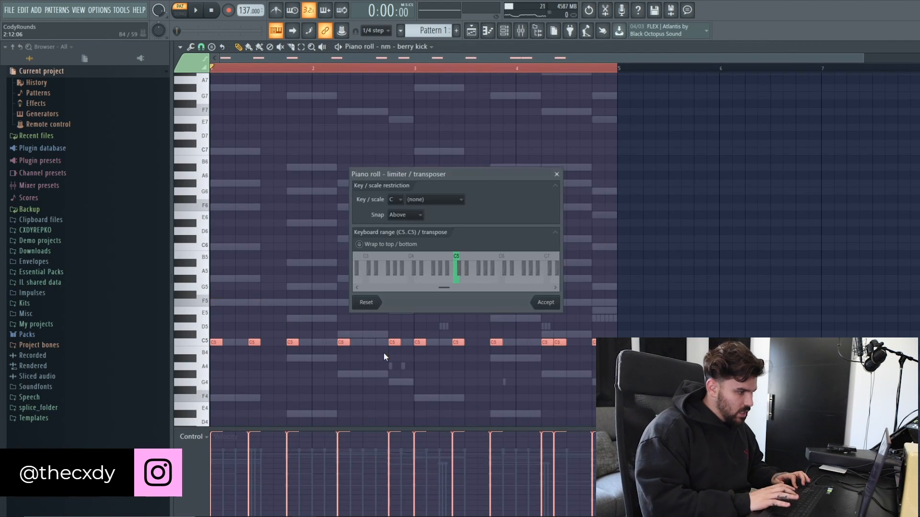
pyautogui.press('Return')
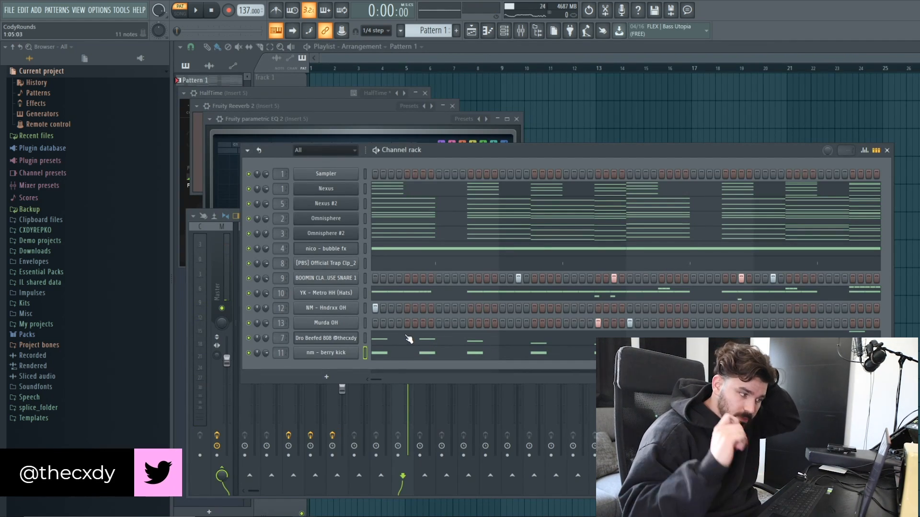
# Step: Play the pattern and lower the mixer levels of nico - bubble fx, Insert 5 and Insert 7 to balance the mix
pyautogui.press('space')
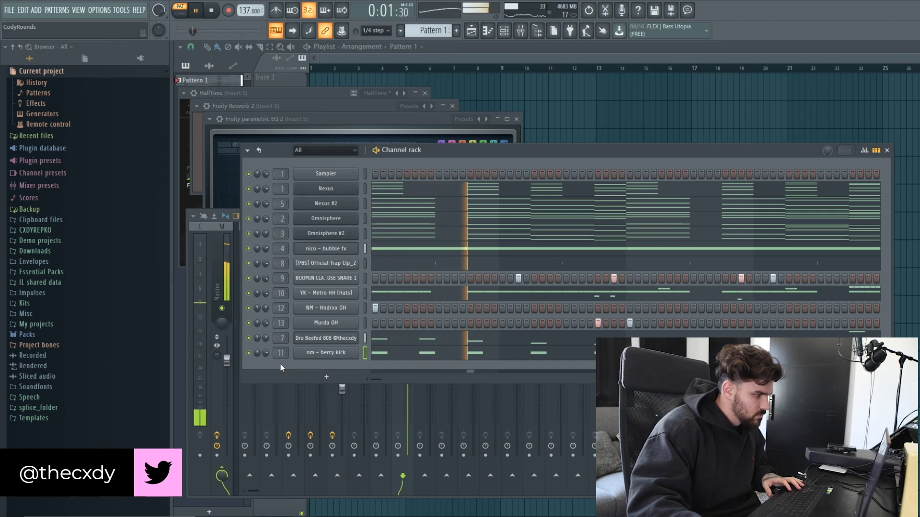
pyautogui.click(263, 381)
pyautogui.moveTo(254, 367); pyautogui.dragTo(298, 376)
pyautogui.moveTo(320, 344); pyautogui.dragTo(321, 357)
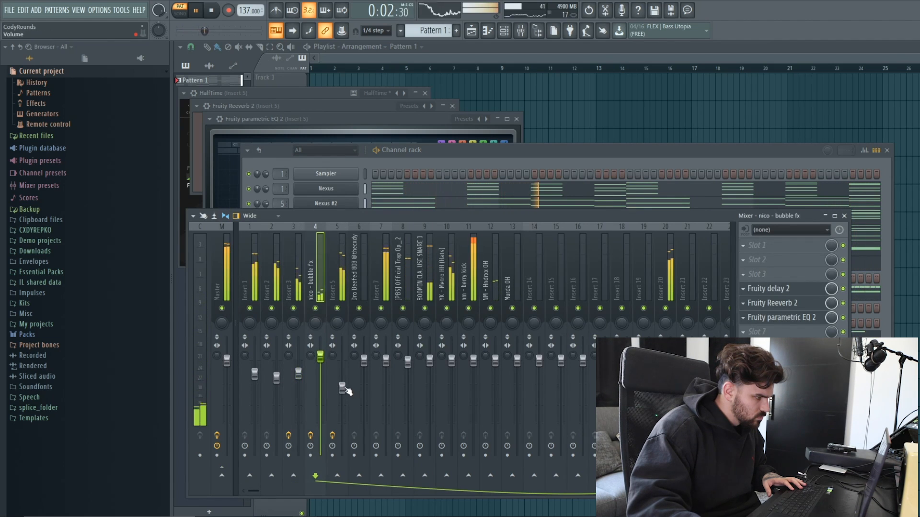
pyautogui.moveTo(342, 387); pyautogui.dragTo(343, 391)
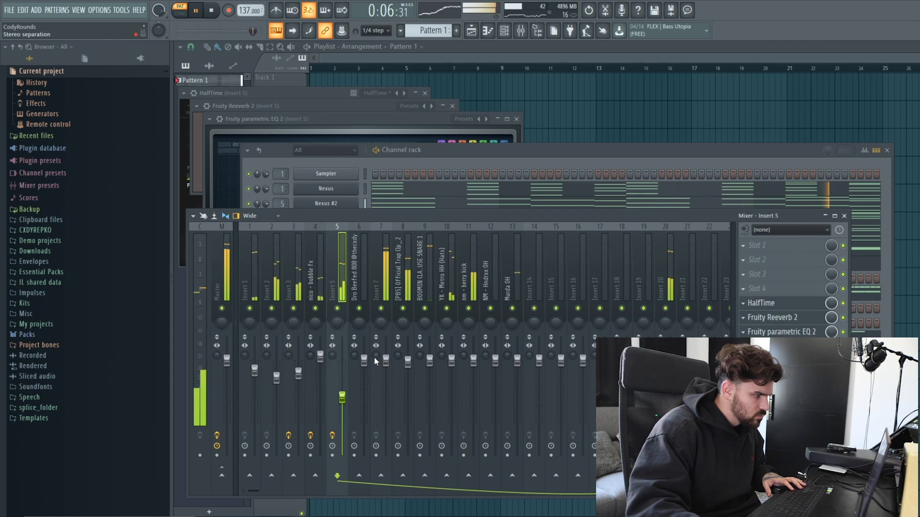
pyautogui.moveTo(386, 360); pyautogui.dragTo(386, 365)
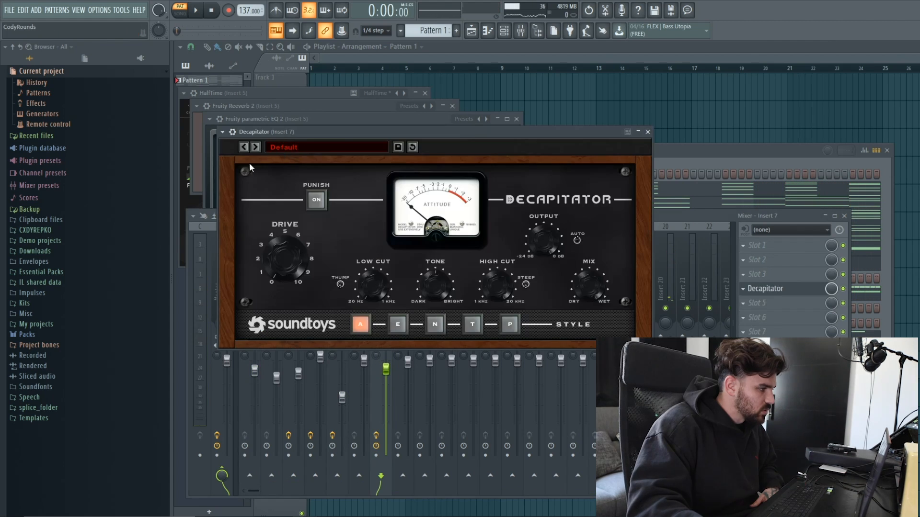
# Step: Set the Decapitator on mixer Insert 7 to a drive of about 2.9 and style E, and listen to the result
pyautogui.moveTo(464, 140); pyautogui.dragTo(456, 141)
pyautogui.moveTo(295, 256); pyautogui.dragTo(293, 237)
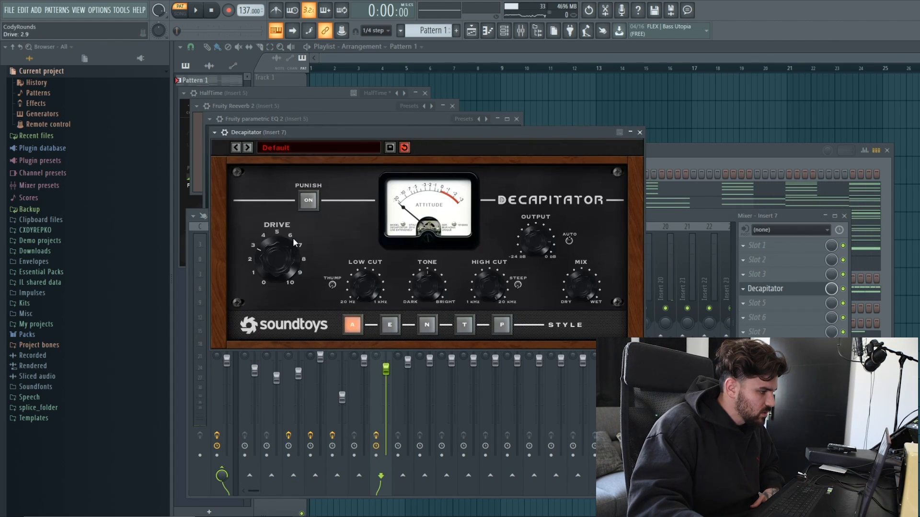
pyautogui.click(389, 325)
pyautogui.click(665, 232)
pyautogui.press('space')
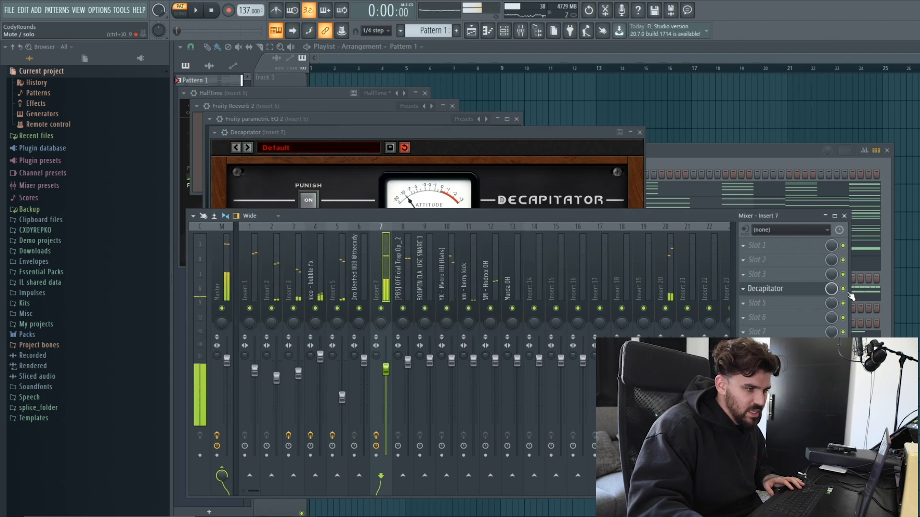
# Step: Play the pattern and examine the volume envelope of the nico - bubble fx channel
pyautogui.click(662, 300)
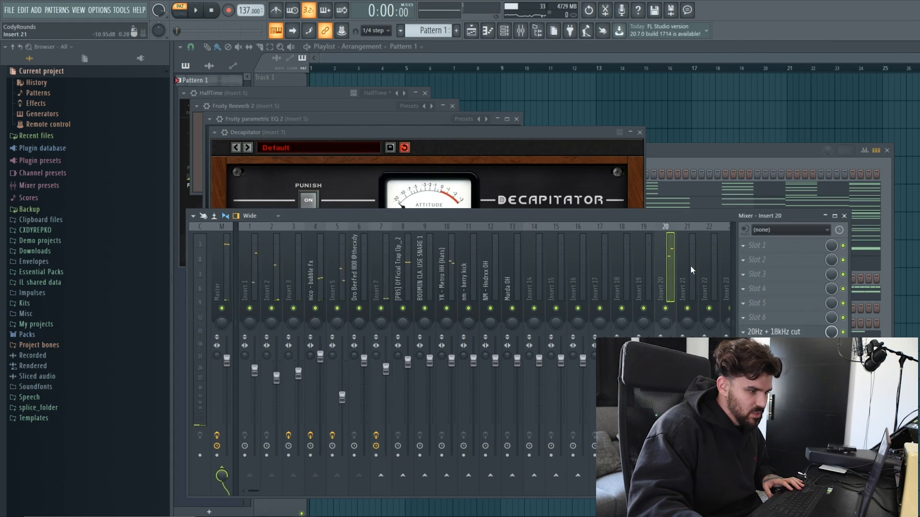
pyautogui.press('space')
pyautogui.click(704, 160)
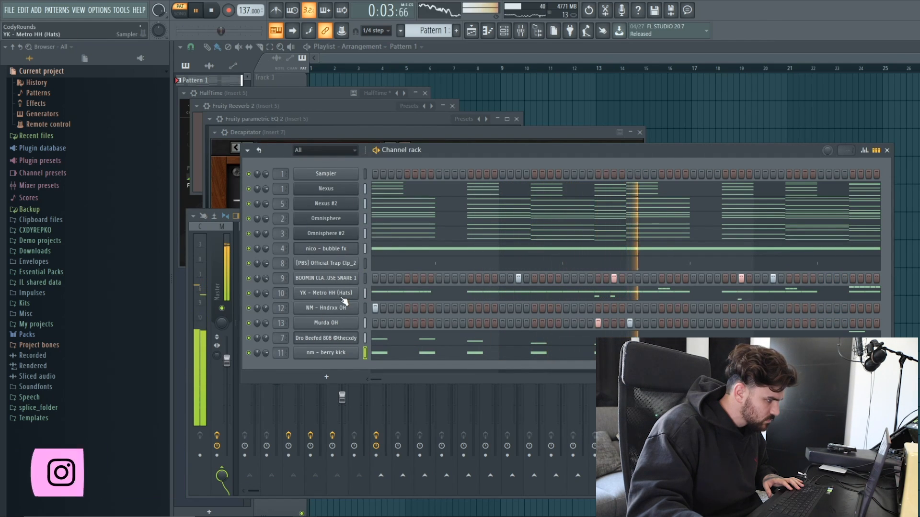
pyautogui.click(340, 253)
pyautogui.click(290, 188)
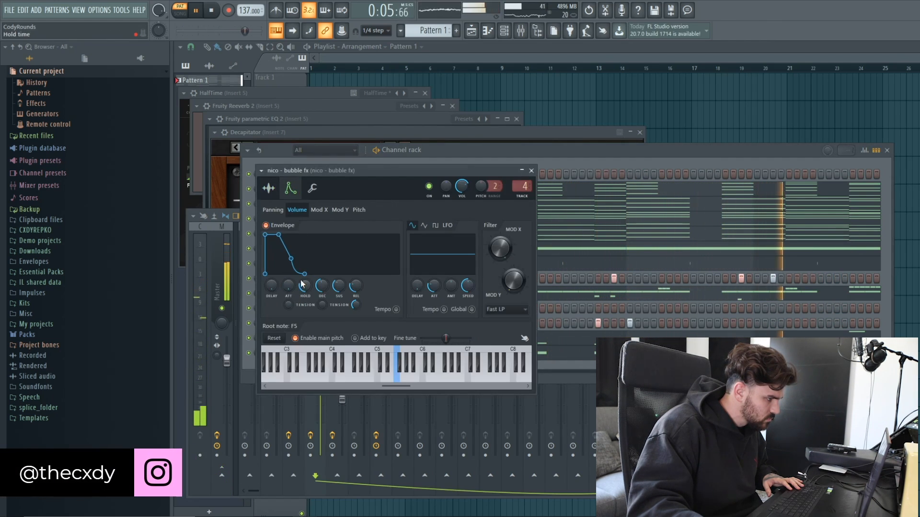
pyautogui.click(532, 170)
pyautogui.moveTo(562, 148); pyautogui.dragTo(561, 151)
pyautogui.press('space')
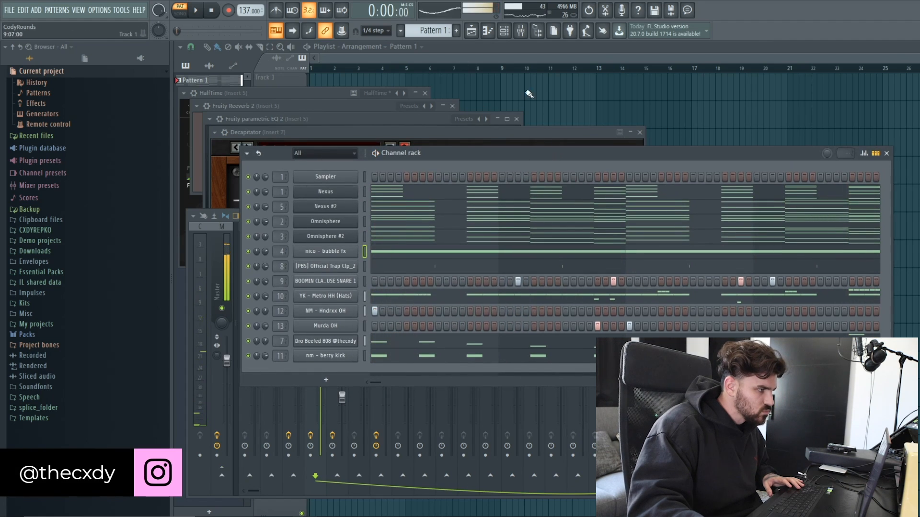
# Step: Split Pattern 1 by channel and place all the resulting patterns on Tracks 1 to 12 of the playlist from bar 1
pyautogui.click(458, 90)
pyautogui.click(434, 30)
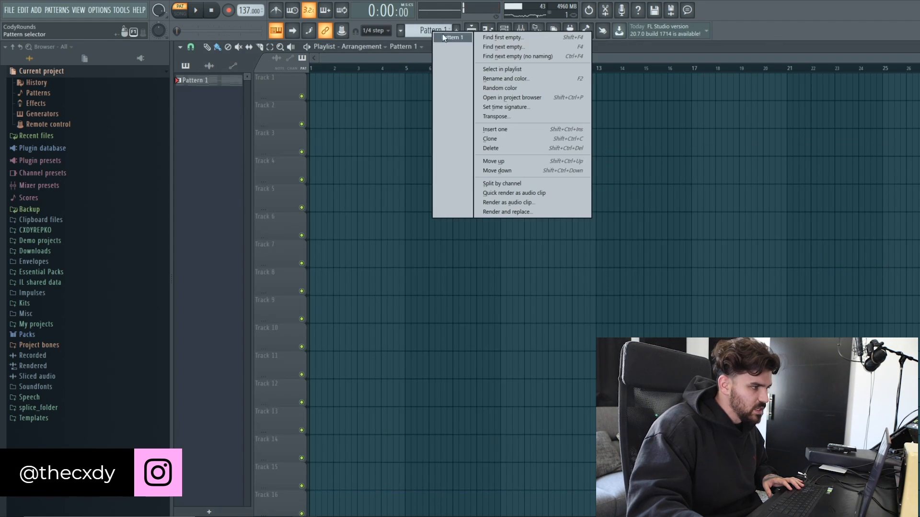
pyautogui.click(522, 183)
pyautogui.keyDown('shift'); pyautogui.click(228, 223); pyautogui.keyUp('shift')
pyautogui.moveTo(210, 225); pyautogui.dragTo(315, 91)
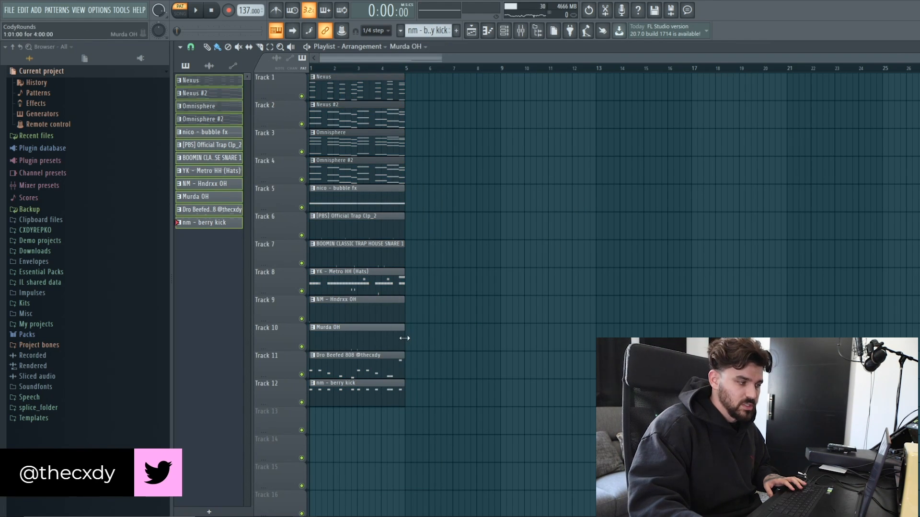
# Step: Select all playlist clips and duplicate the four-bar block repeatedly to fill the arrangement through bar 48
pyautogui.hotkey('ctrl', 'a')
pyautogui.hotkey('ctrl', 'b')
pyautogui.hotkey('ctrl', 'b')
pyautogui.hotkey('ctrl', 'b')
pyautogui.hotkey('ctrl', 'b')
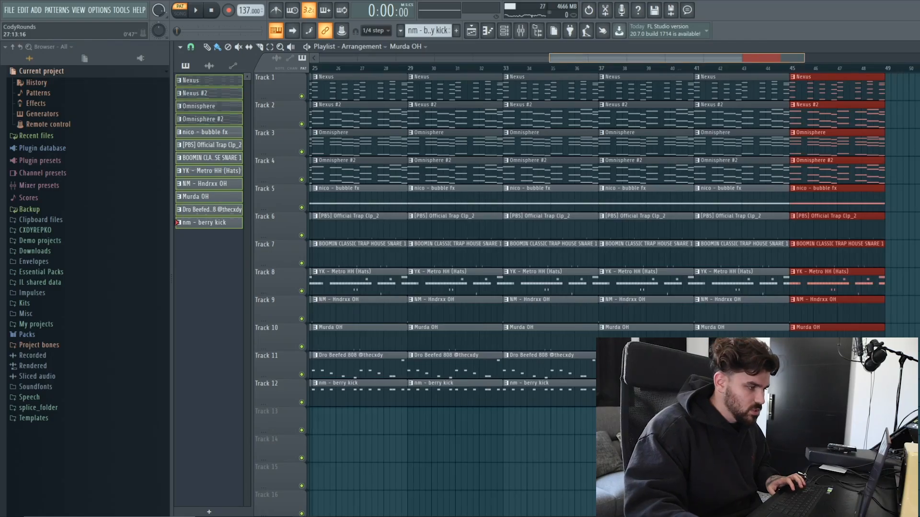
# Step: Shift the drum, 808 and kick clips to Tracks 7 to 13 starting at bar 9, and clear the opening nico - bubble fx clip
pyautogui.hotkey('ctrl', 'b')
pyautogui.hotkey('ctrl', 'b')
pyautogui.moveTo(327, 206); pyautogui.dragTo(375, 401)
pyautogui.press('Delete')
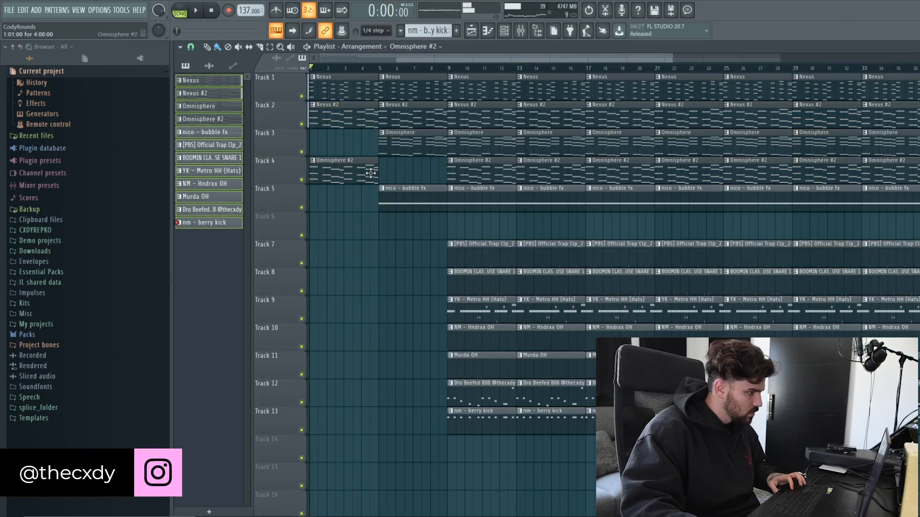
# Step: Play the intro while removing the Omnisphere clips before bar 9, copying nico - bubble fx to bar 1 and Omnisphere #2 to bar 5
pyautogui.press('space')
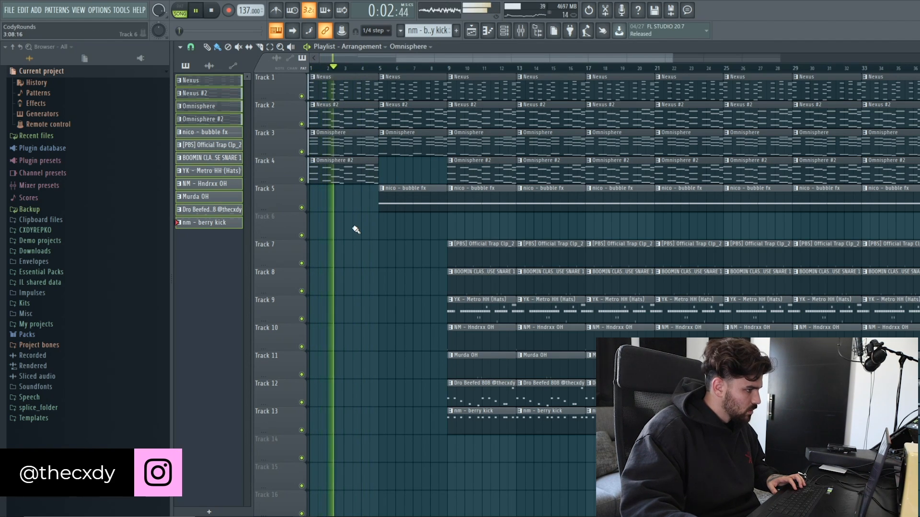
pyautogui.rightClick(348, 142)
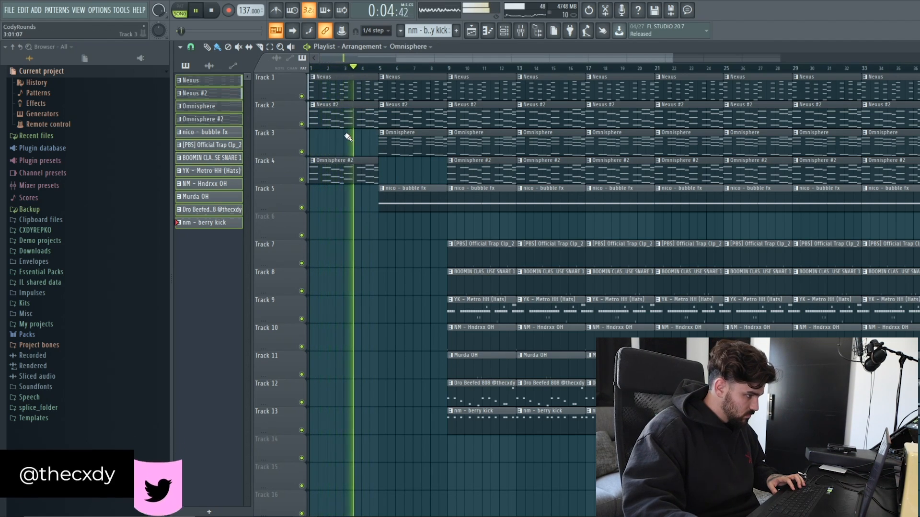
pyautogui.moveTo(380, 203); pyautogui.dragTo(311, 206)
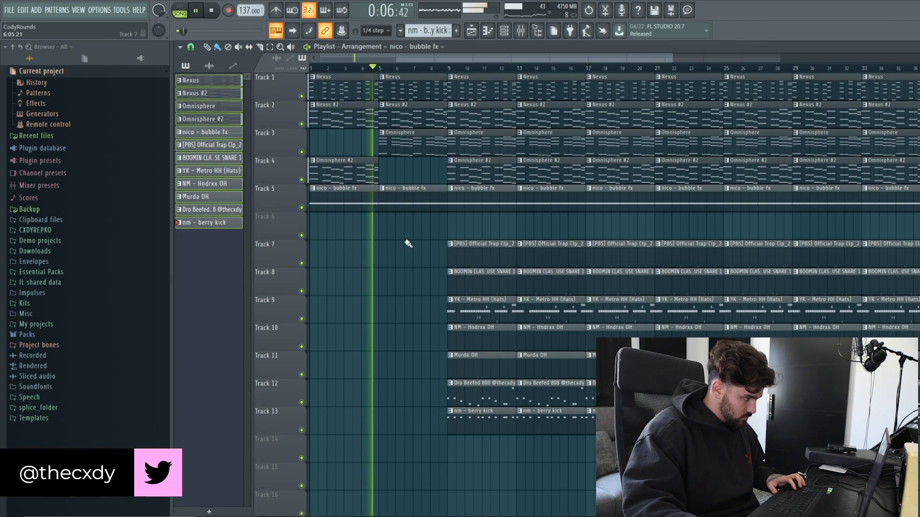
pyautogui.keyDown('ctrl'); pyautogui.click(362, 172); pyautogui.keyUp('ctrl')
pyautogui.hotkey('ctrl', 'b')
pyautogui.keyDown('ctrl'); pyautogui.click(430, 249); pyautogui.keyUp('ctrl')
pyautogui.rightClick(416, 155)
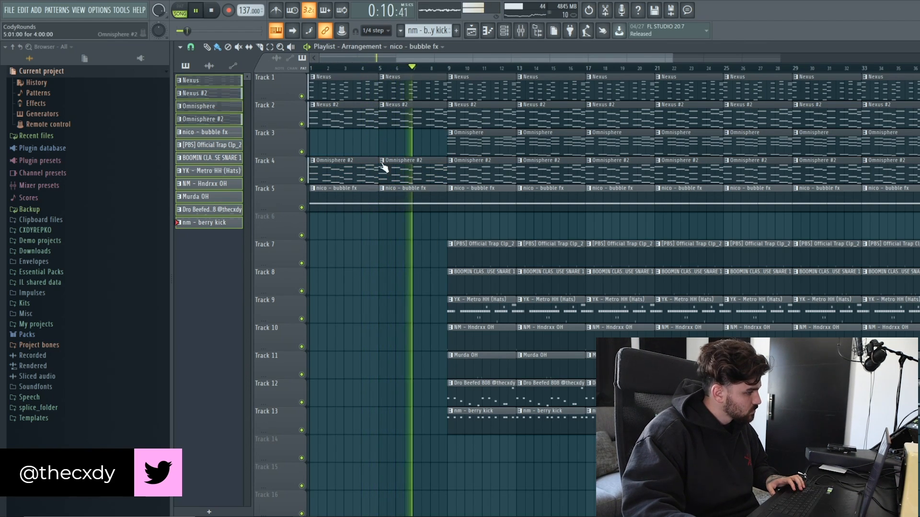
# Step: Stop playback and delete the nico - bubble fx clip from bars 1 to 4 on Track 5
pyautogui.press('space')
pyautogui.click(522, 33)
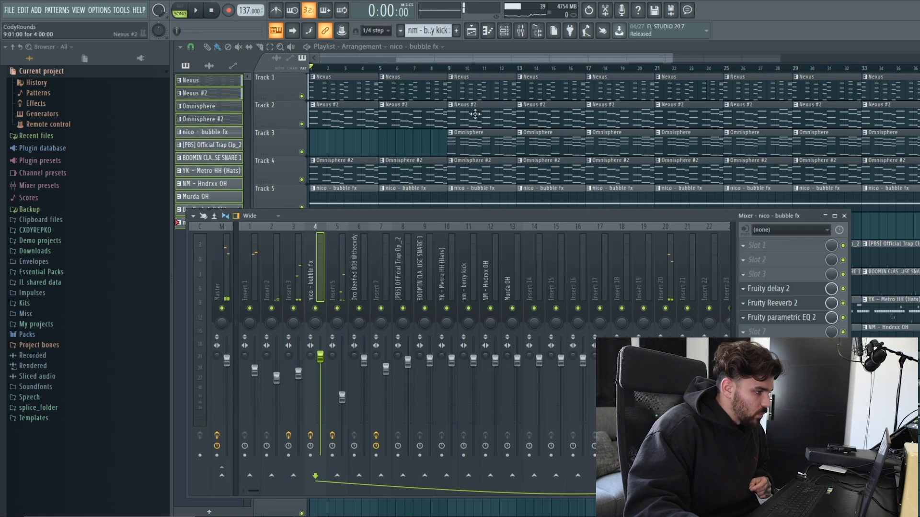
pyautogui.rightClick(355, 193)
pyautogui.click(519, 32)
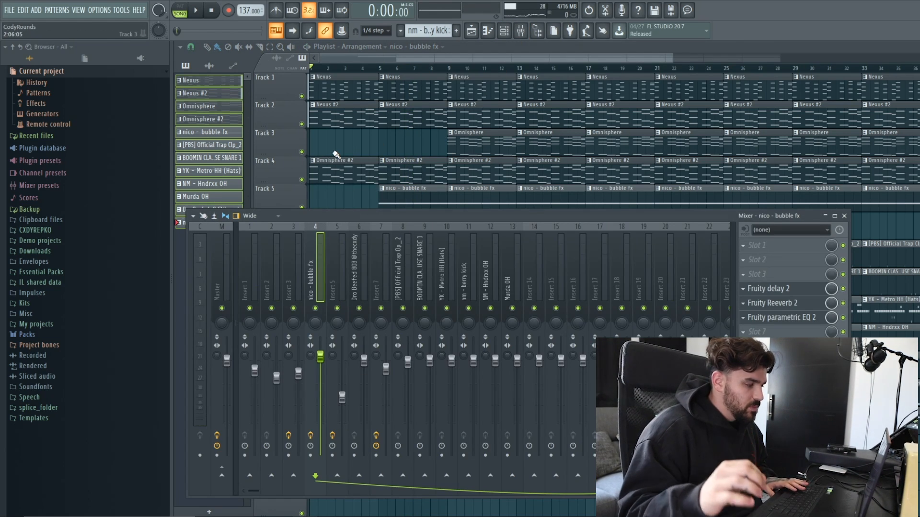
# Step: Solo mixer tracks during playback to isolate Insert 5, and raise its fader slightly
pyautogui.press('space')
pyautogui.rightClick(297, 308)
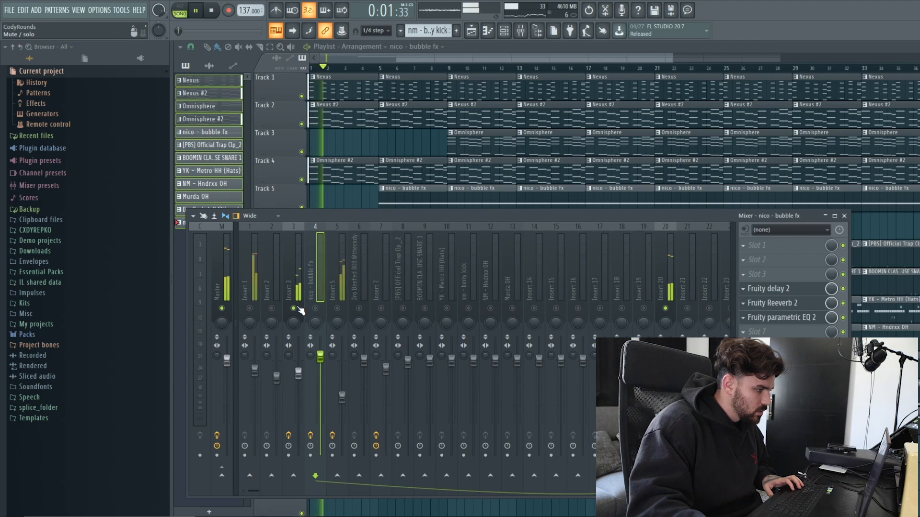
pyautogui.click(342, 397)
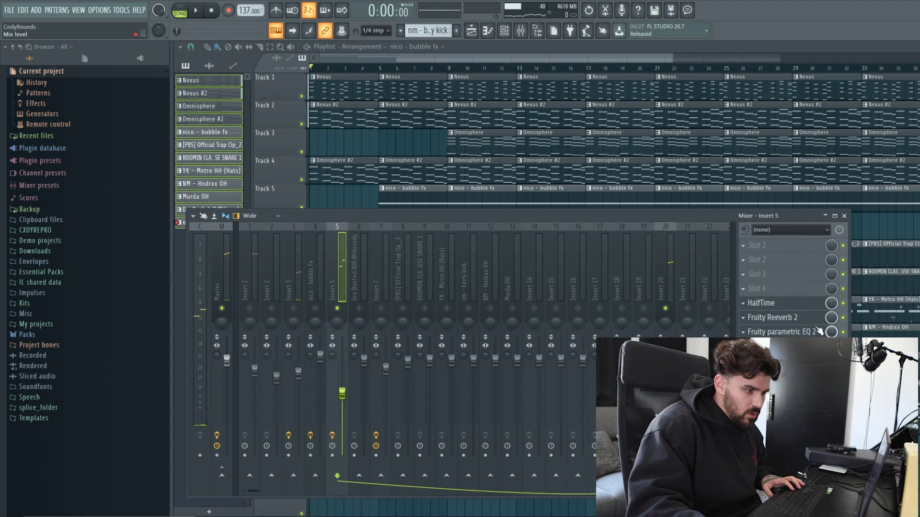
pyautogui.press('space')
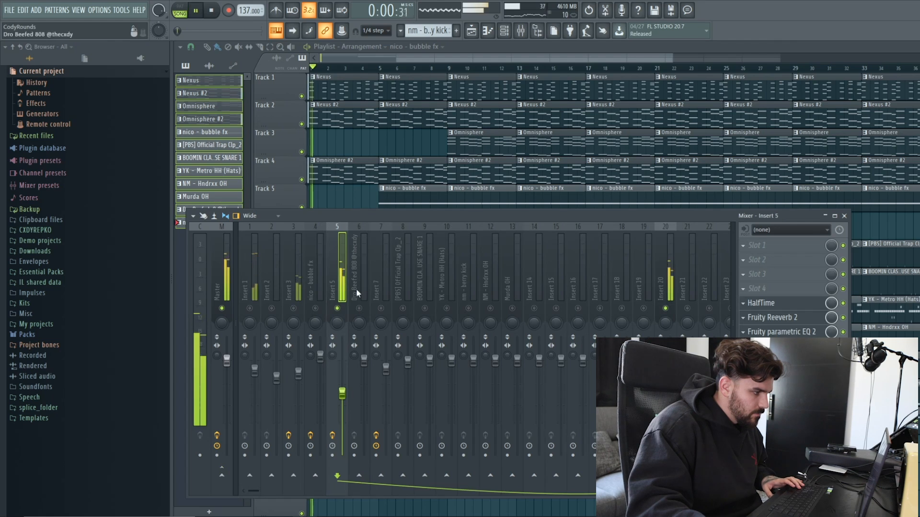
# Step: Add Fruity Love Philter to slot 4 of Insert 5 with the Simple triangle highpass LFO preset and an input volume of 87%
pyautogui.click(765, 294)
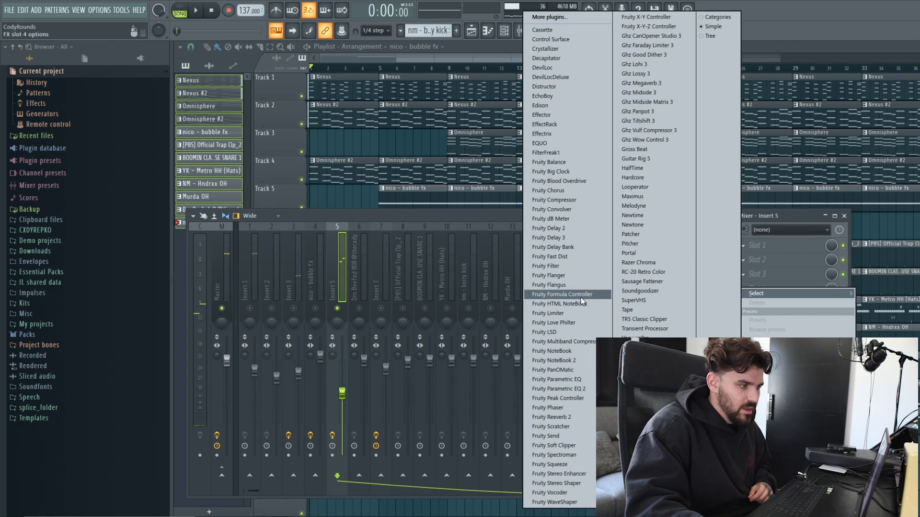
pyautogui.click(593, 324)
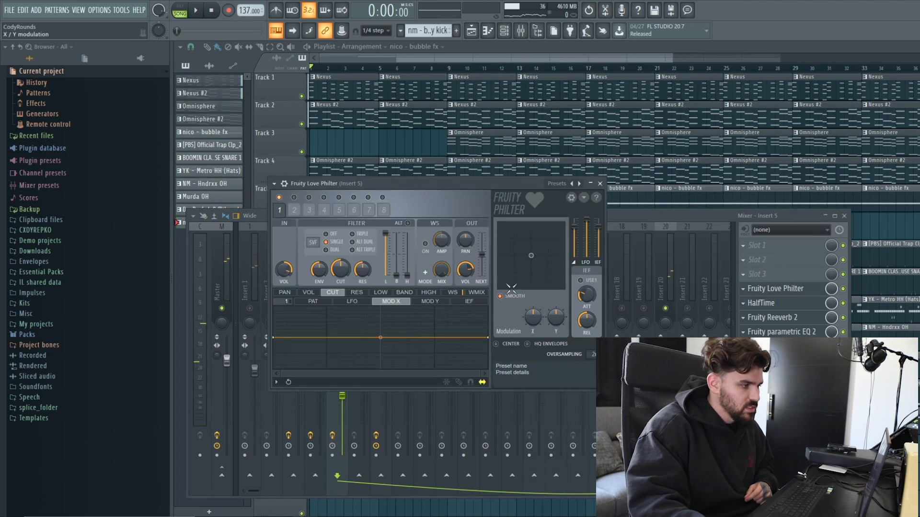
pyautogui.click(555, 187)
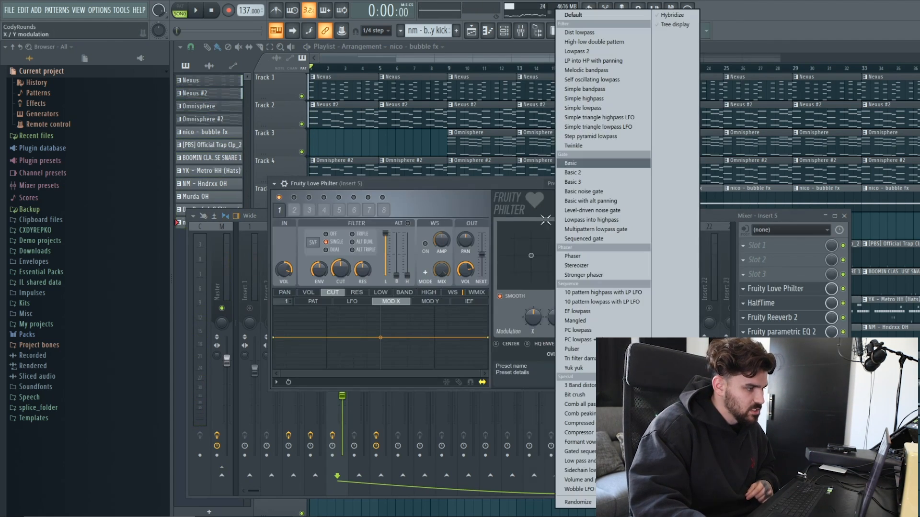
pyautogui.click(605, 120)
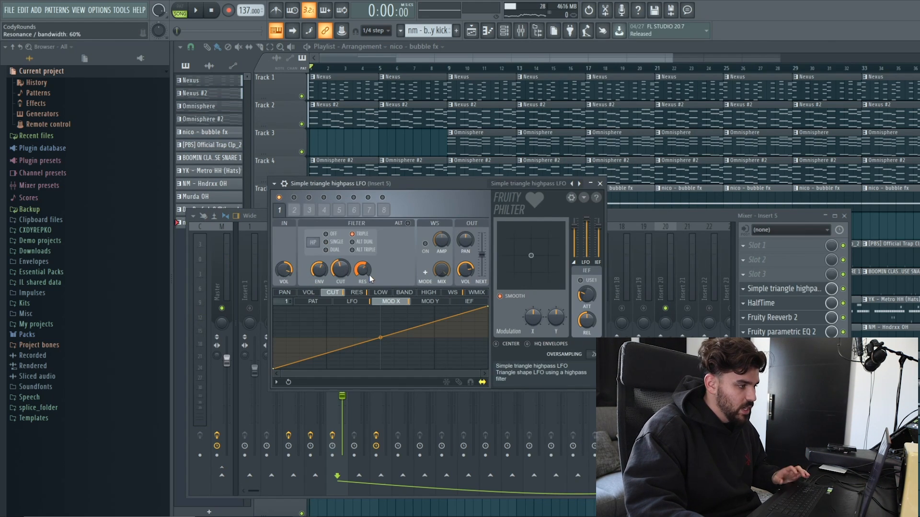
pyautogui.click(548, 187)
pyautogui.click(288, 270)
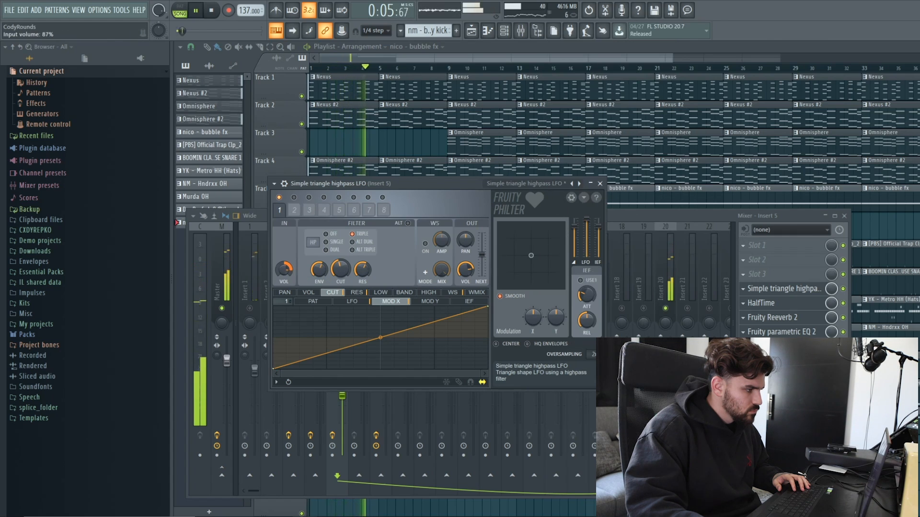
# Step: Switch Love Philter to the Simple triangle lowpass LFO preset, adjust its input volume, and set the cutoff envelope amount to 58%
pyautogui.click(546, 184)
pyautogui.click(568, 127)
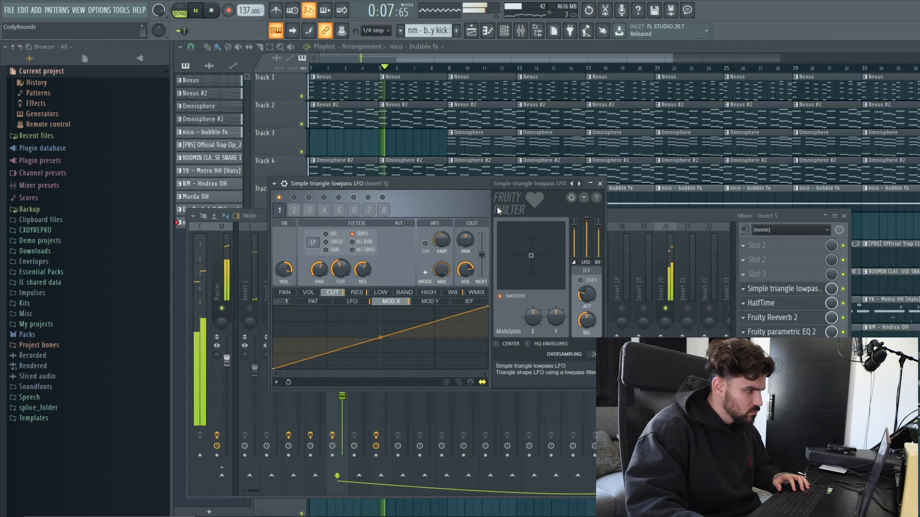
pyautogui.moveTo(283, 275); pyautogui.dragTo(292, 275)
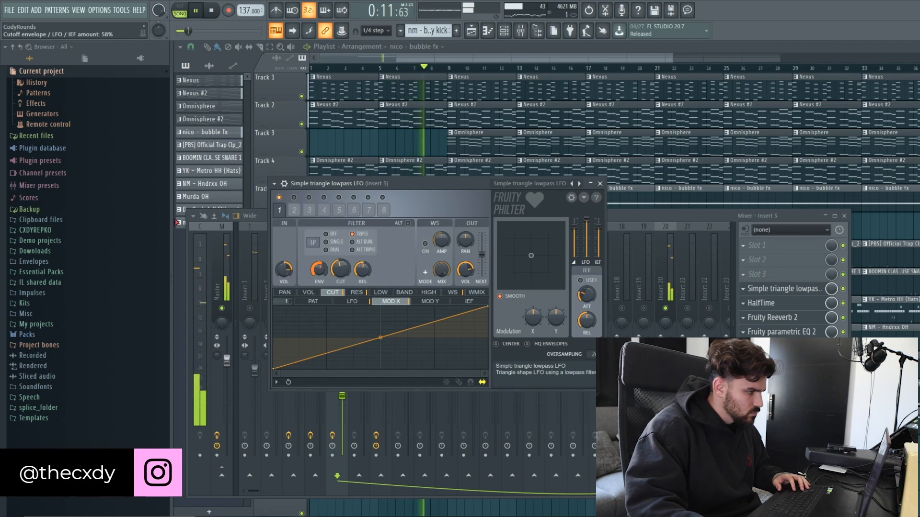
pyautogui.press('space')
# Step: Create an automation clip for the mix level of the lowpass LFO filter on Insert 5 and return to the playlist
pyautogui.rightClick(834, 288)
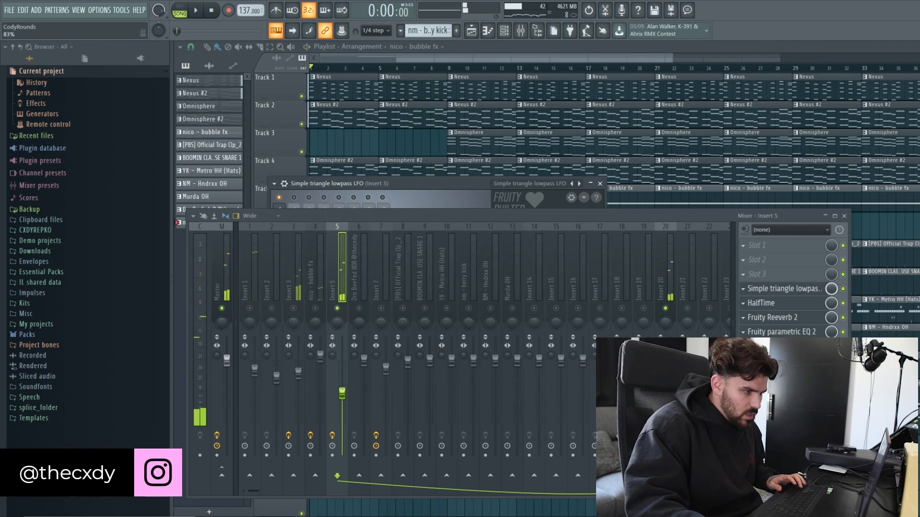
pyautogui.click(876, 348)
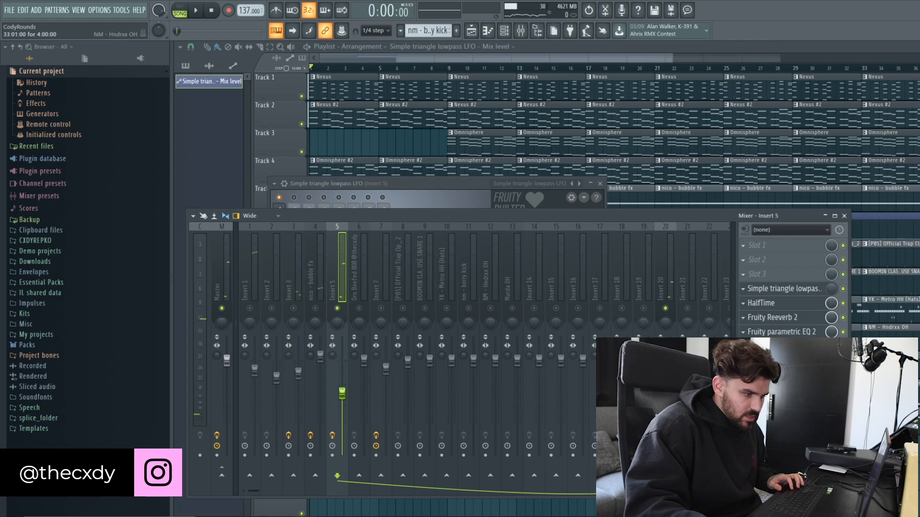
pyautogui.press('F5')
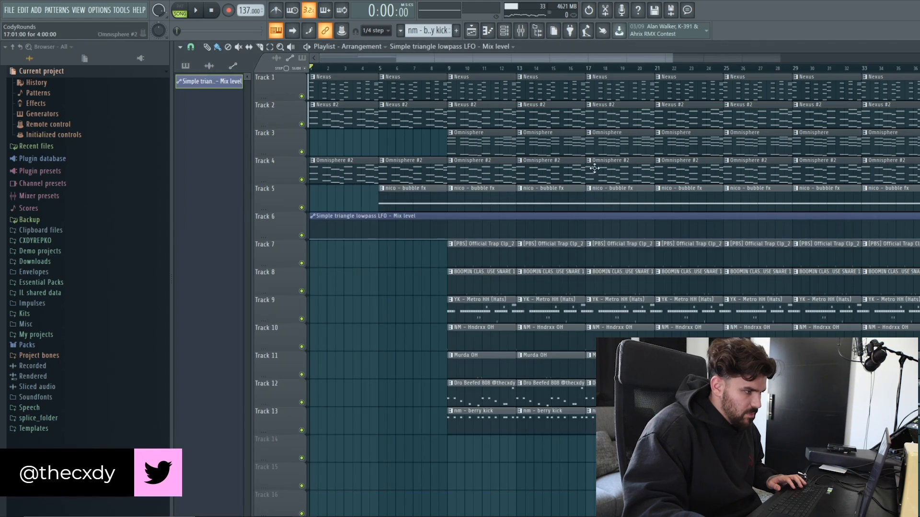
pyautogui.moveTo(485, 255); pyautogui.dragTo(697, 426)
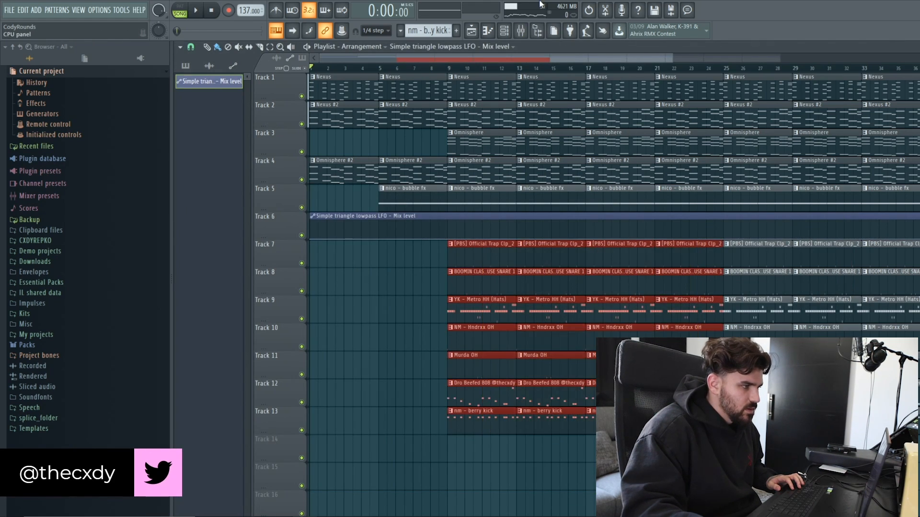
pyautogui.press('F8')
pyautogui.press('F8')
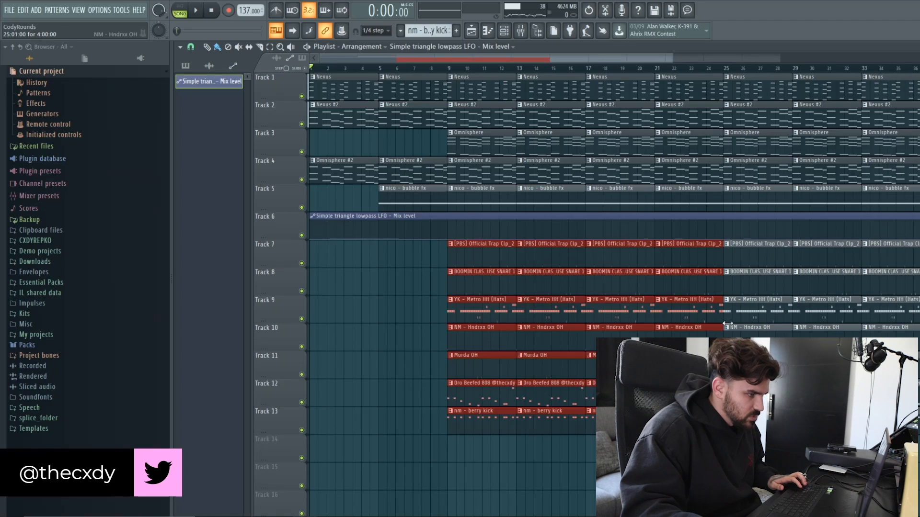
pyautogui.scroll(-1, 731, 65)
pyautogui.moveTo(728, 422); pyautogui.dragTo(713, 76)
# Step: Try raising the mix level automation on Track 6 to 100% from bar 1 through bar 25
pyautogui.click(671, 228)
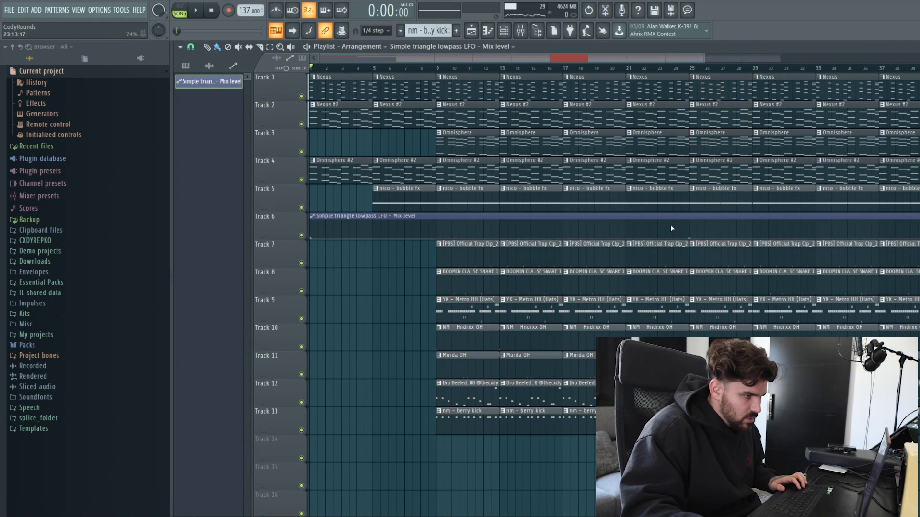
pyautogui.moveTo(311, 238); pyautogui.dragTo(310, 218)
pyautogui.moveTo(691, 228); pyautogui.dragTo(695, 207)
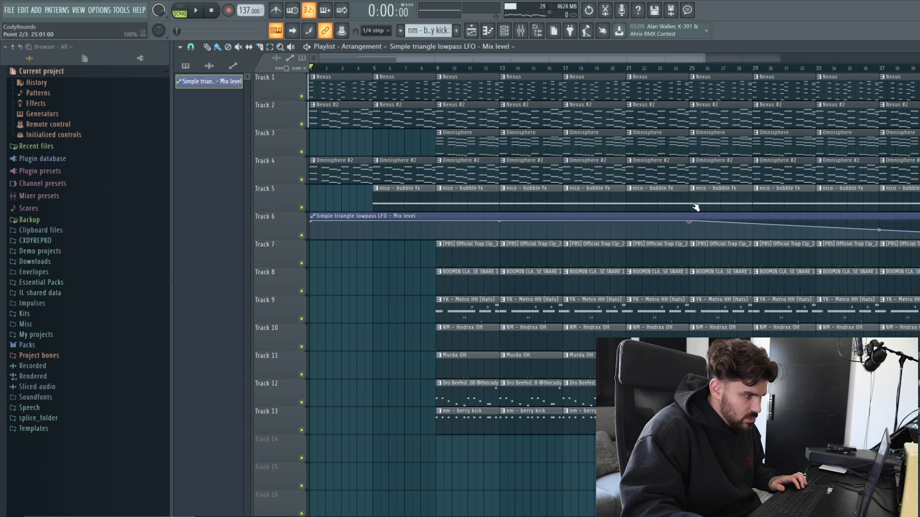
pyautogui.rightClick(693, 235)
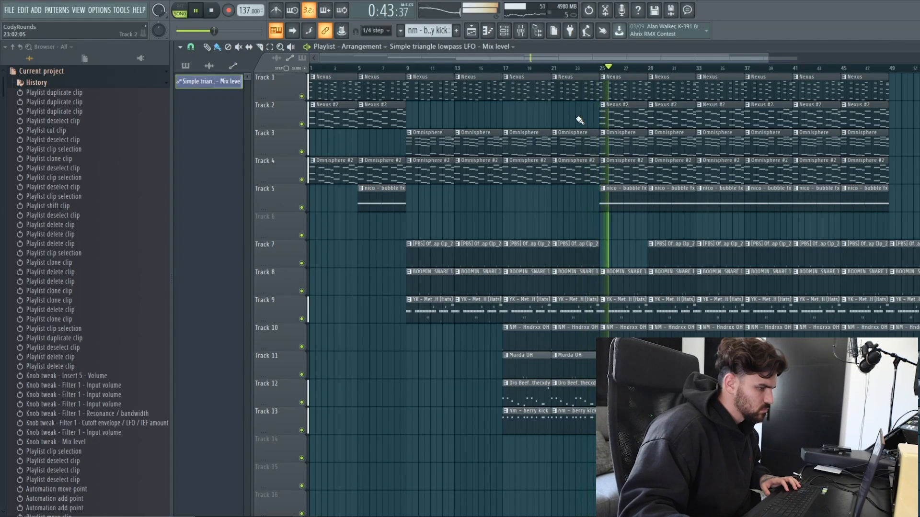
# Step: Fill the gap at bar 25 on Track 7 with a [PBS] Official Trap Clp_2 clip and stop playback
pyautogui.moveTo(577, 59); pyautogui.dragTo(589, 72)
pyautogui.moveTo(590, 261); pyautogui.dragTo(527, 249)
pyautogui.hotkey('ctrl', 'd')
pyautogui.press('space')
# Step: Review the arrangement section by section, selecting bars 1 to 8, 9 to 16 and 17 to 32 in turn
pyautogui.moveTo(511, 59); pyautogui.dragTo(155, 73)
pyautogui.scroll(-2, 526, 226)
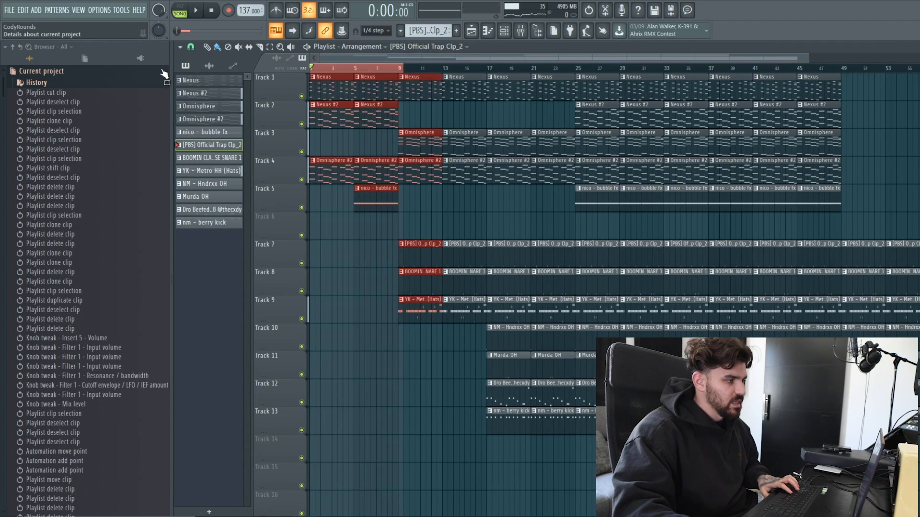
pyautogui.moveTo(404, 71); pyautogui.dragTo(485, 71)
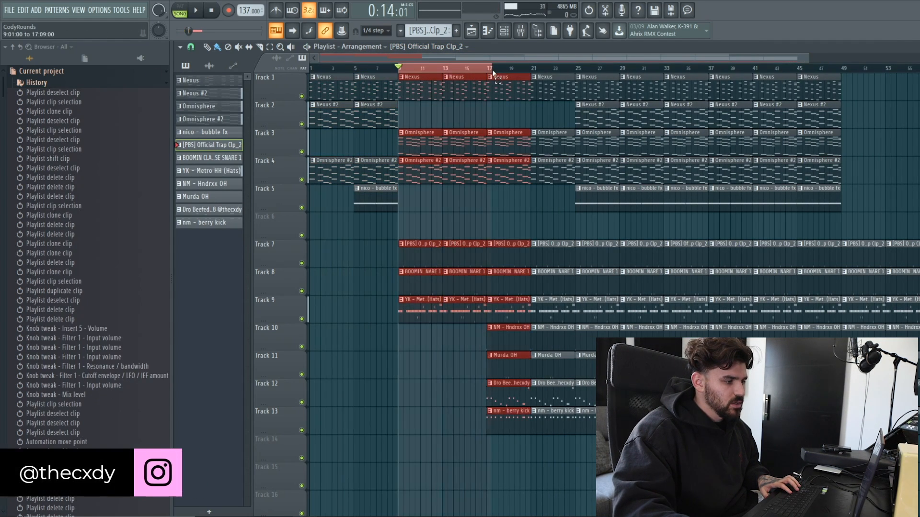
pyautogui.keyDown('ctrl'); pyautogui.click(527, 236); pyautogui.keyUp('ctrl')
pyautogui.keyDown('ctrl'); pyautogui.click(492, 70); pyautogui.keyUp('ctrl')
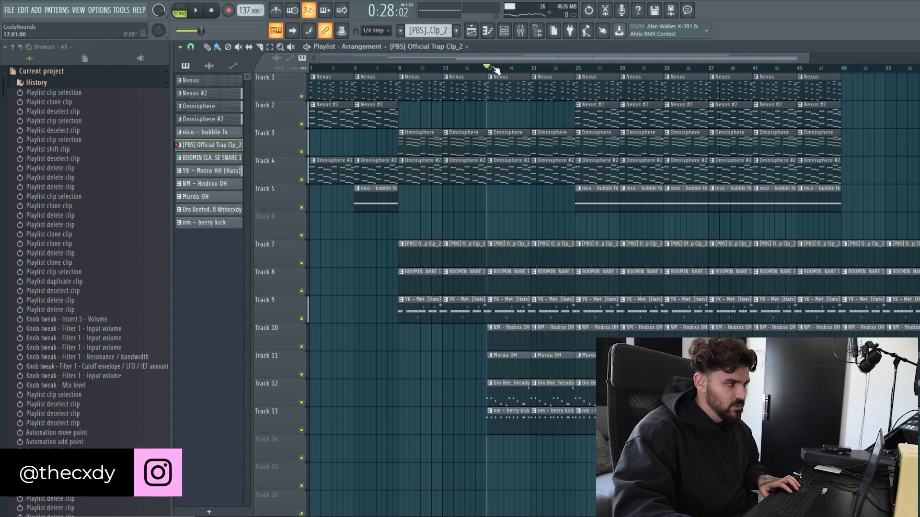
pyautogui.moveTo(493, 70); pyautogui.dragTo(572, 69)
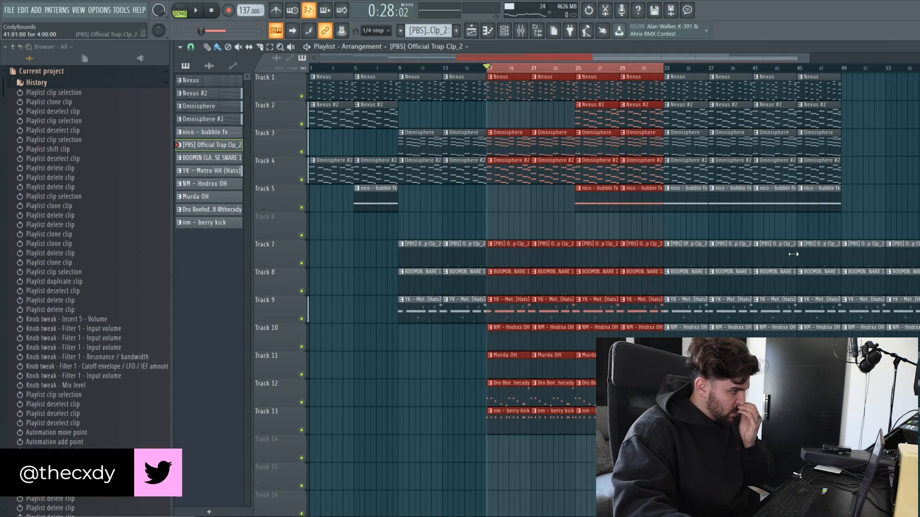
pyautogui.keyDown('ctrl'); pyautogui.click(655, 233); pyautogui.keyUp('ctrl')
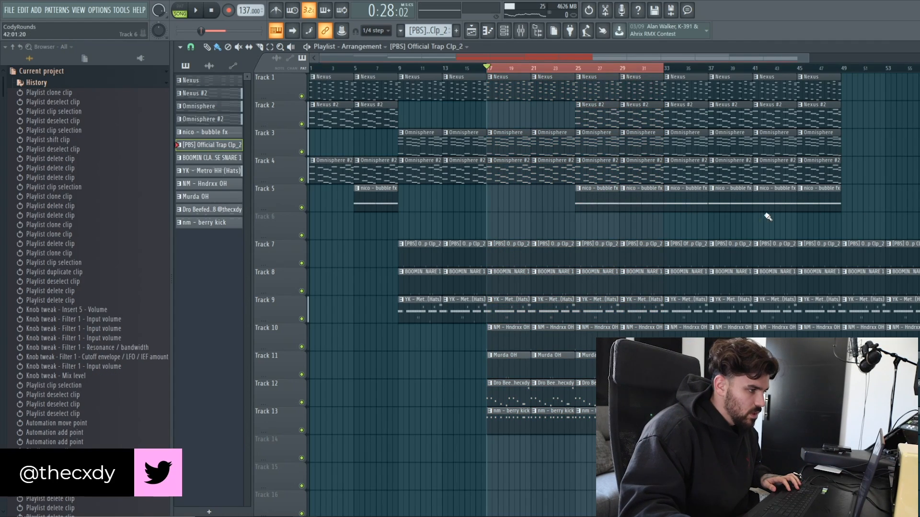